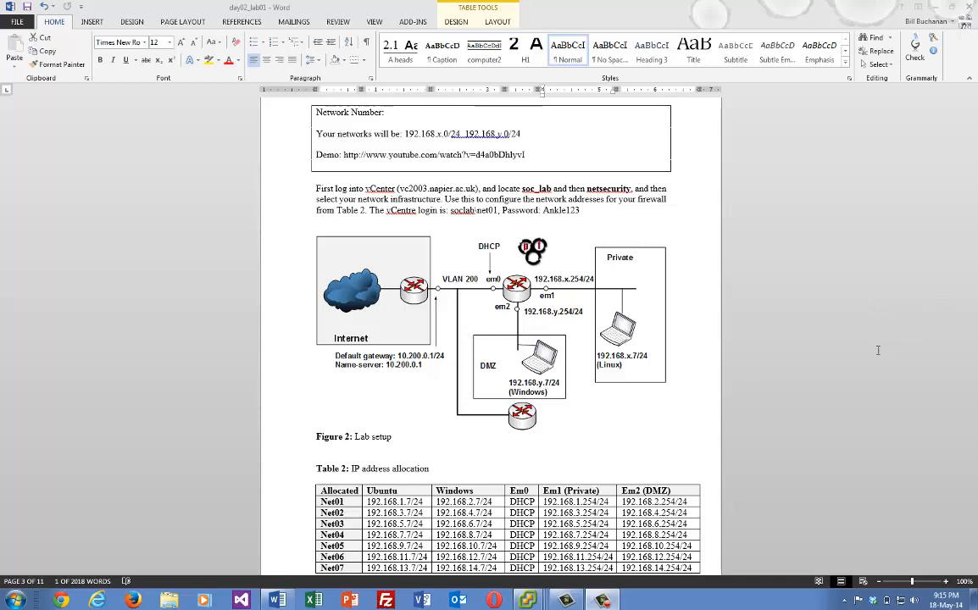
Scroll to Table 2's Test row and pick out the 99 and 100 networks in its Ubuntu and Windows addresses
left_click(780, 346)
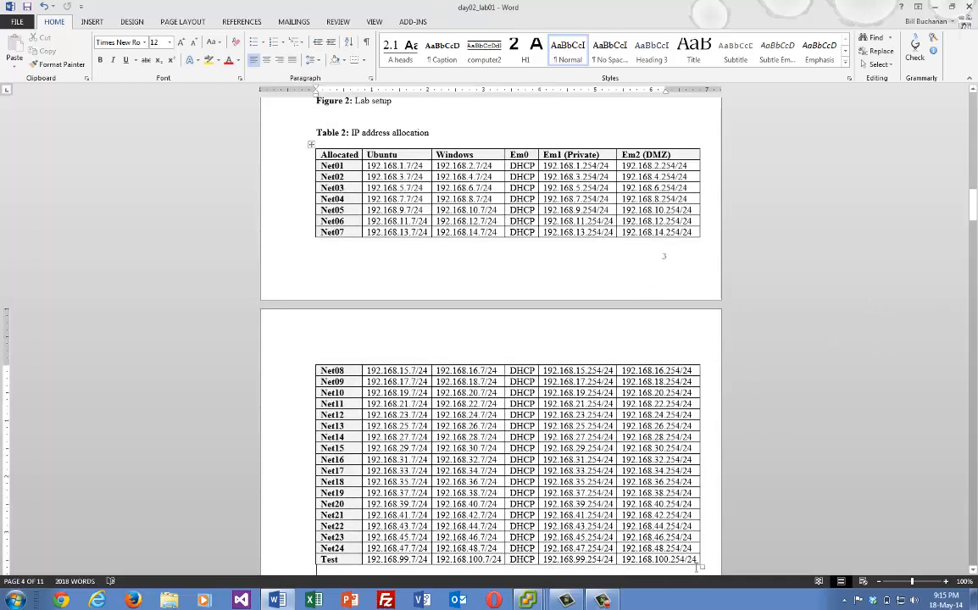
left_click_drag(696, 559, 373, 560)
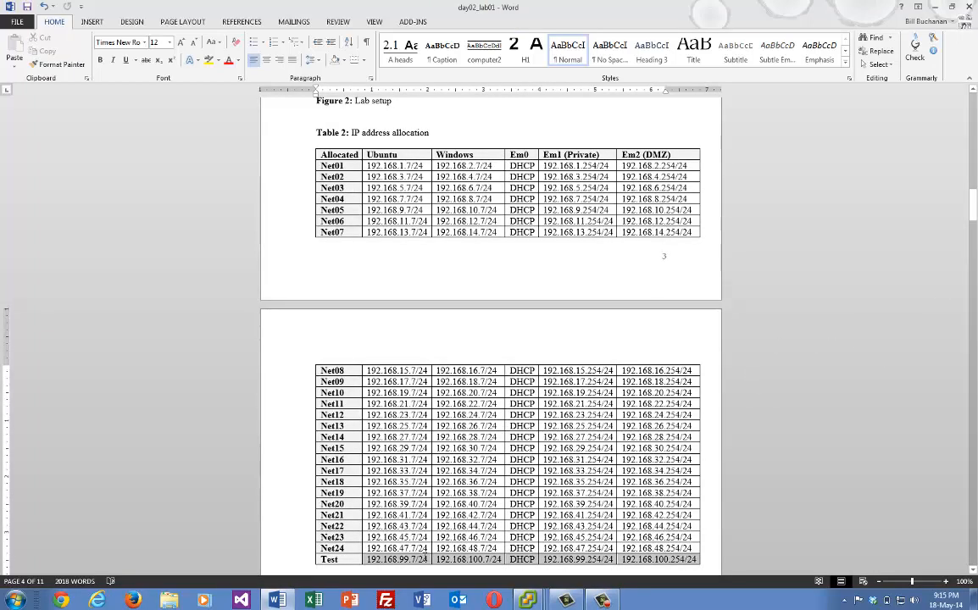
double_click(404, 559)
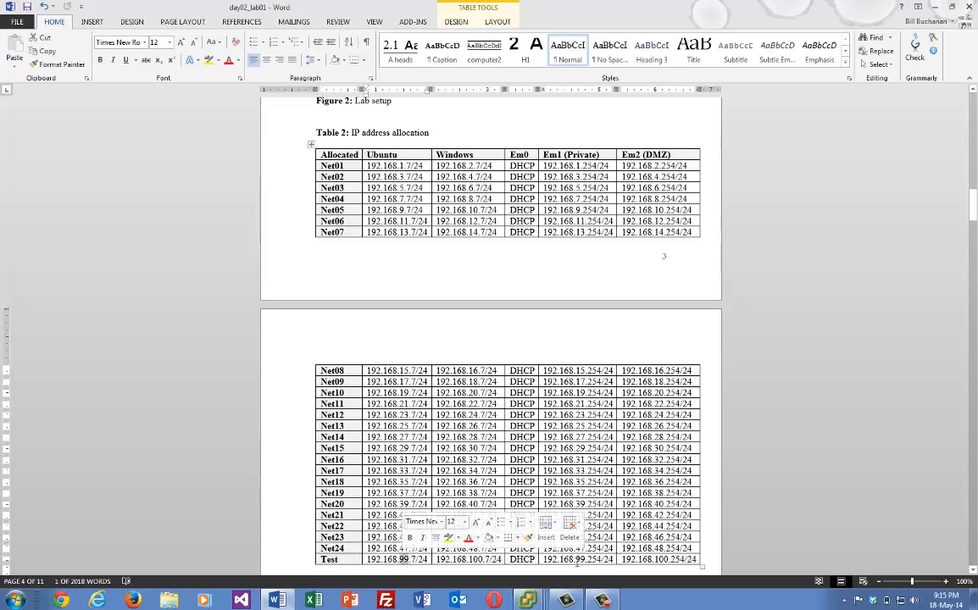
double_click(479, 559)
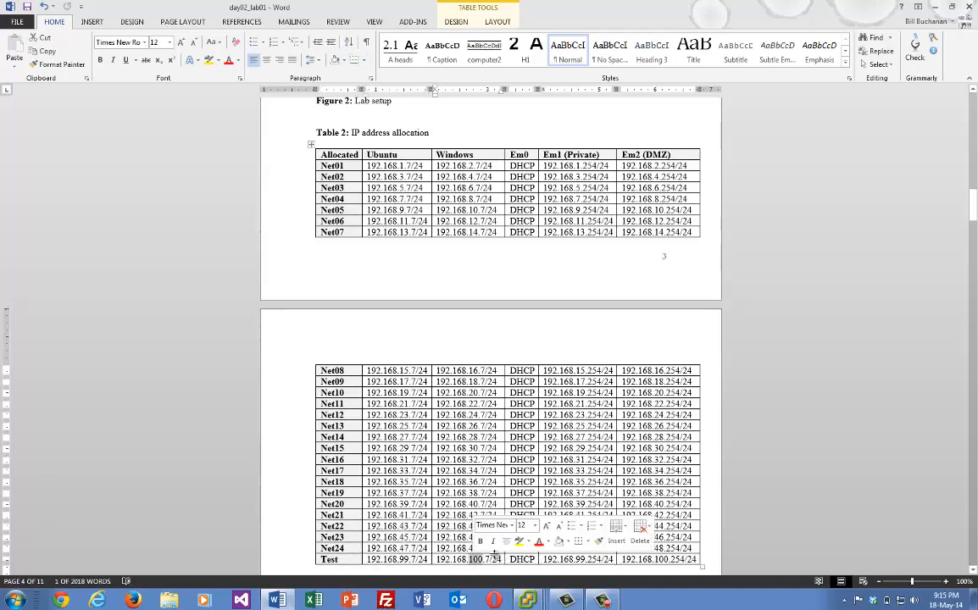
left_click(527, 600)
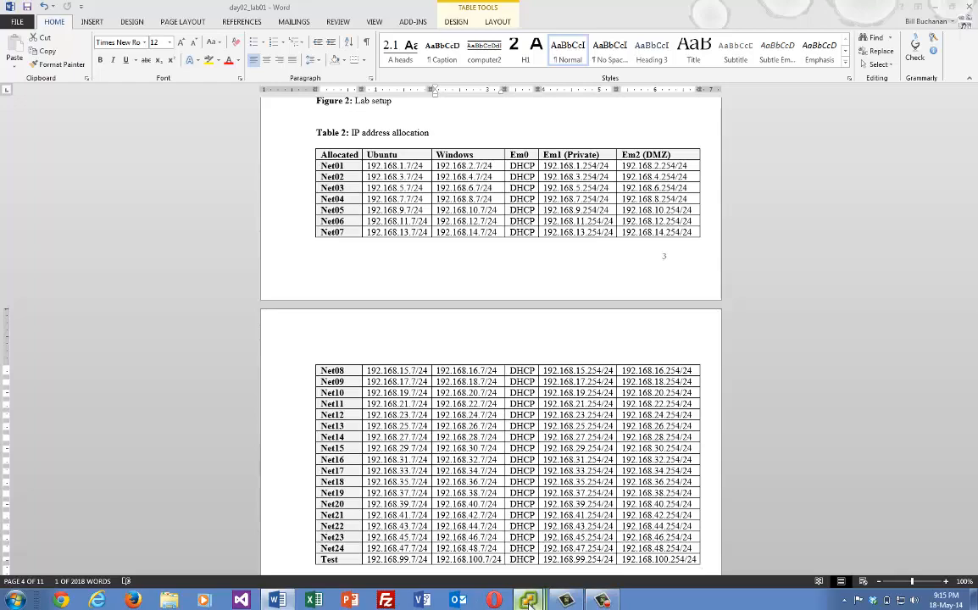
Select the pfsense virtual machine in vSphere and bring up its console
left_click(339, 464)
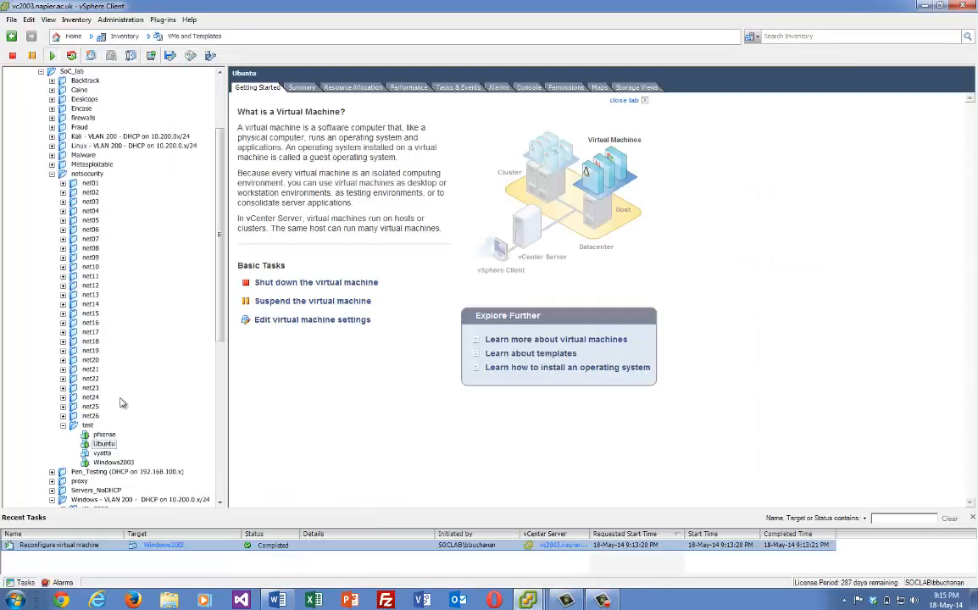
left_click(104, 434)
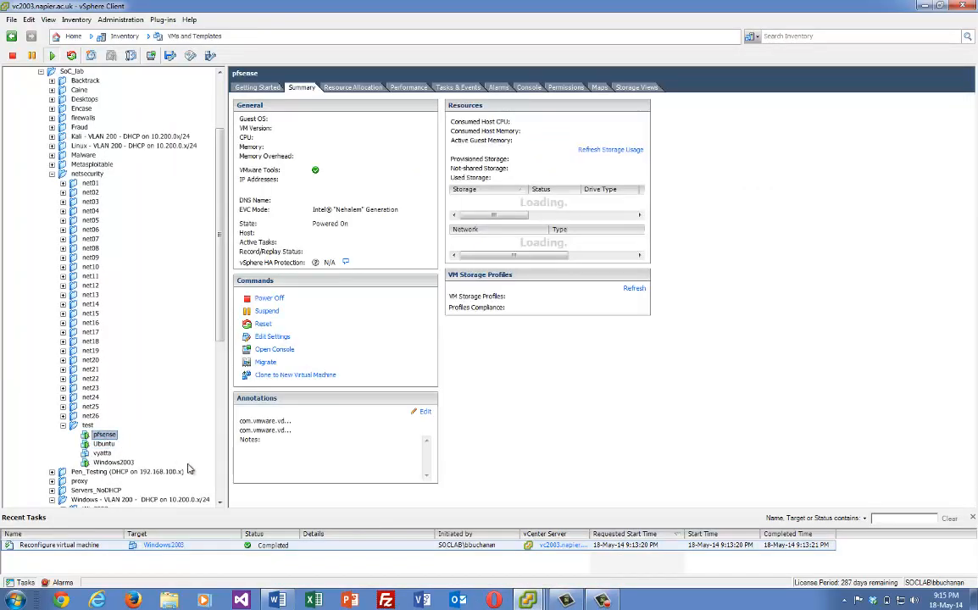
left_click(528, 600)
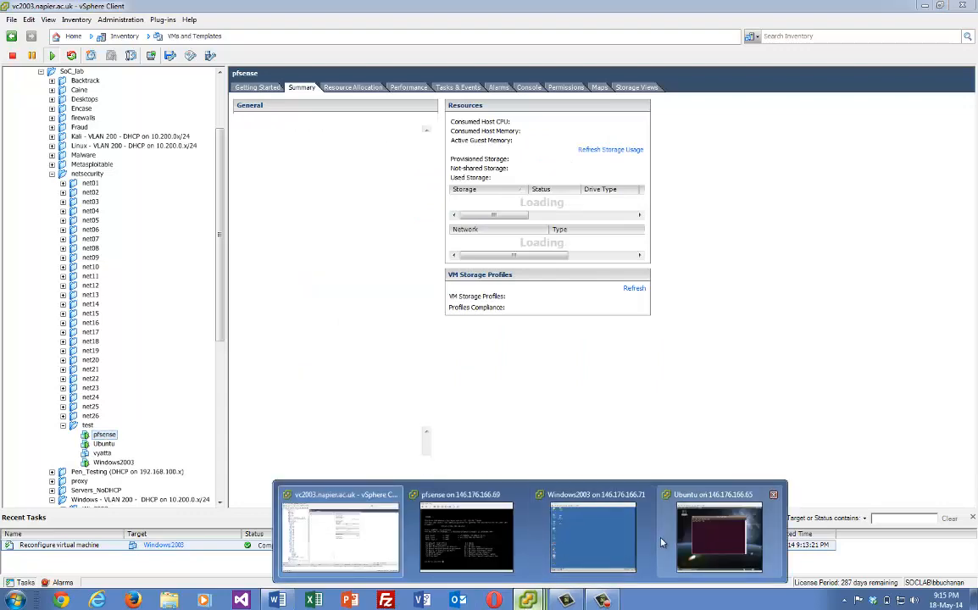
left_click(466, 536)
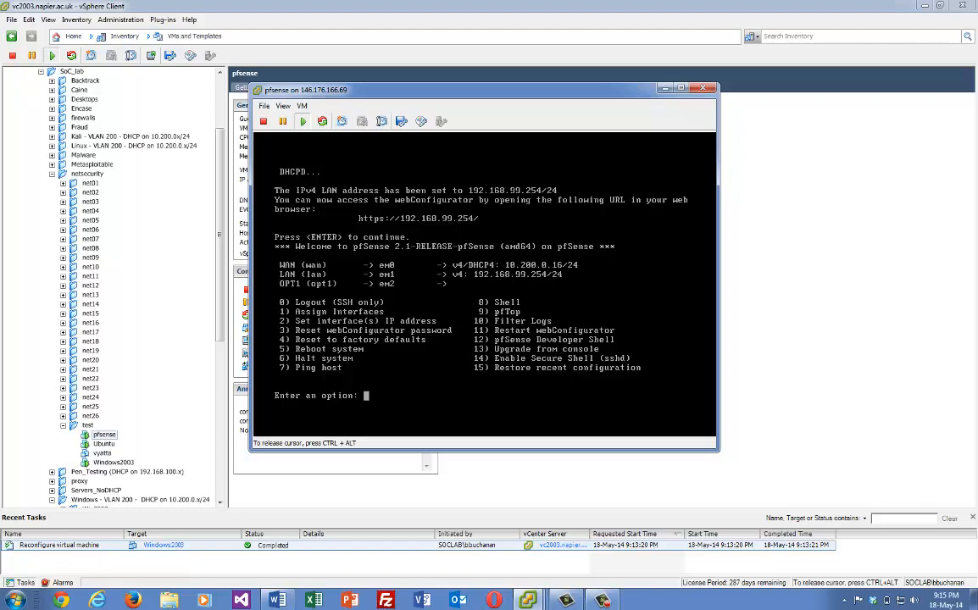
Choose option 4 and confirm with y to reset pfSense to factory defaults
type("4")
key("Return")
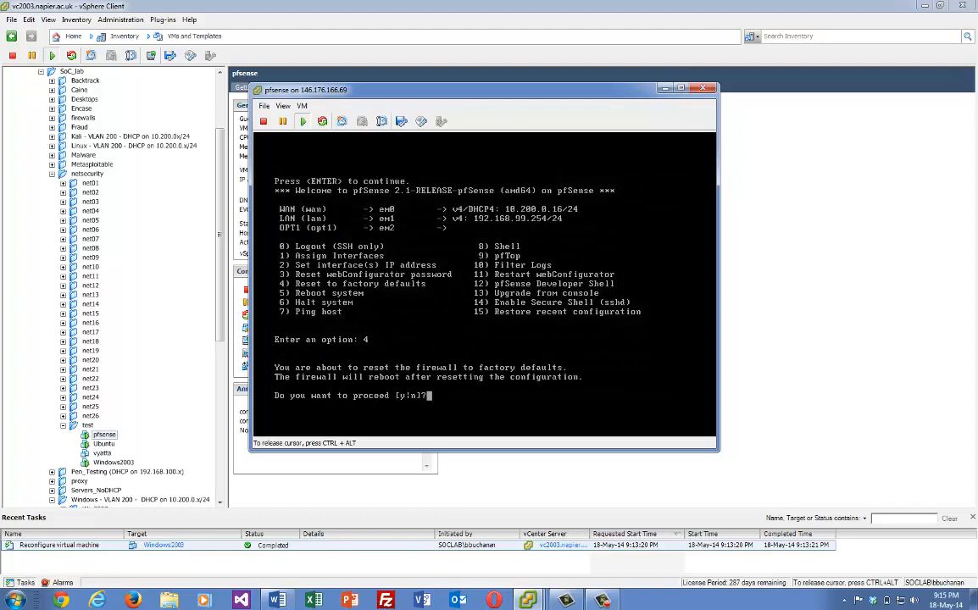
type("y")
key("Return")
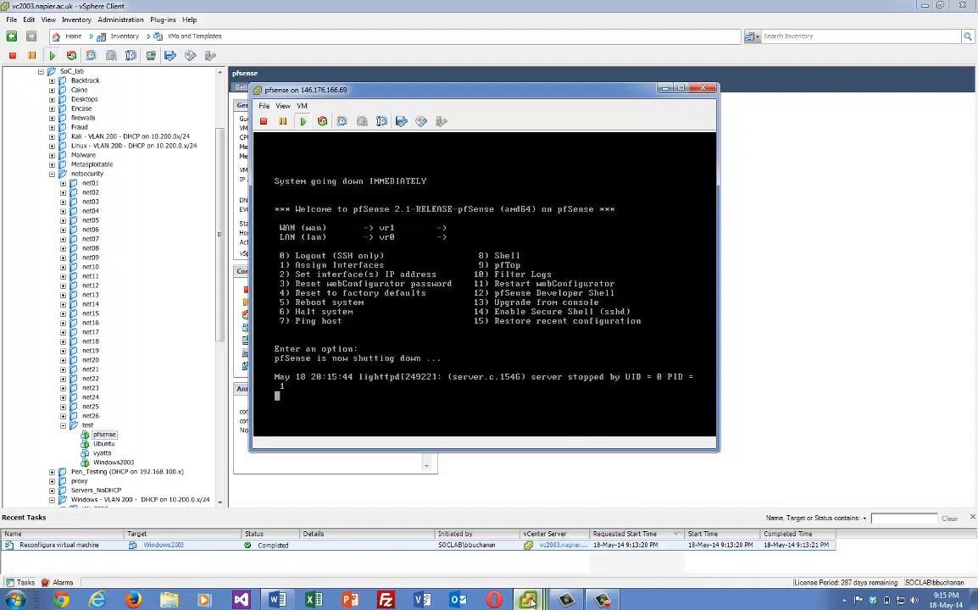
In the Ubuntu console terminal, run ifconfig to list the network interfaces
mouse_move(527, 600)
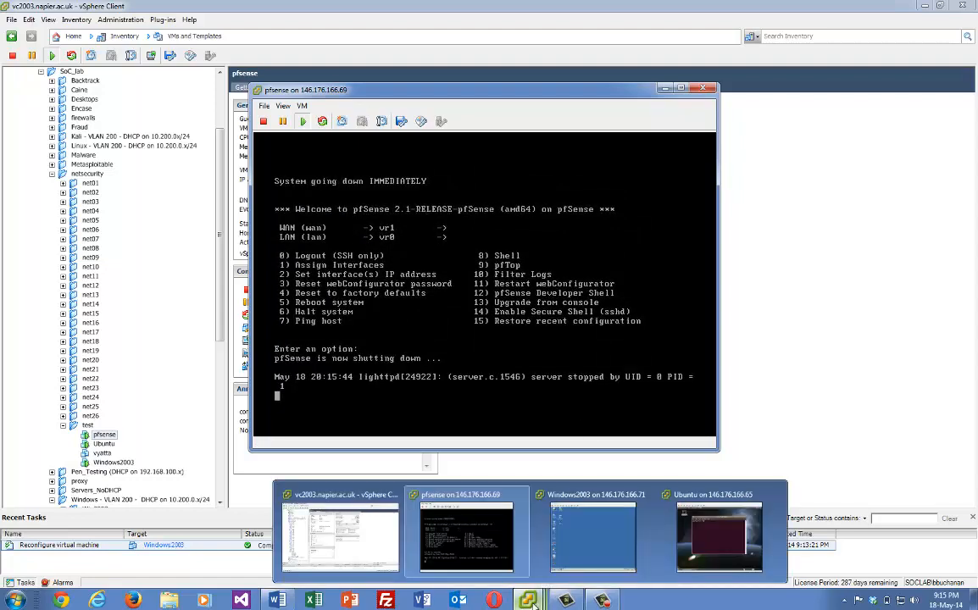
left_click(657, 509)
left_click(618, 178)
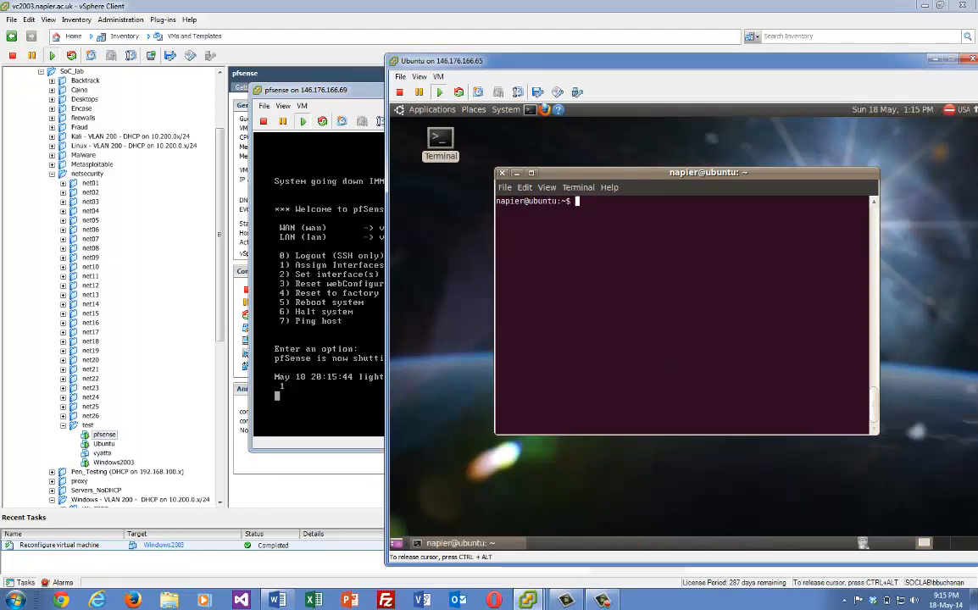
type("if")
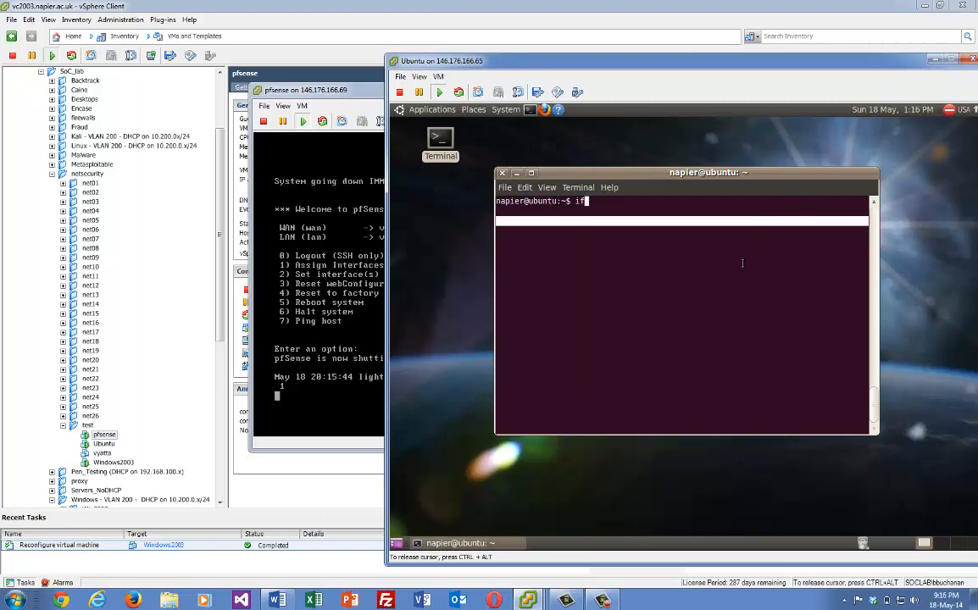
type("config")
key("Return")
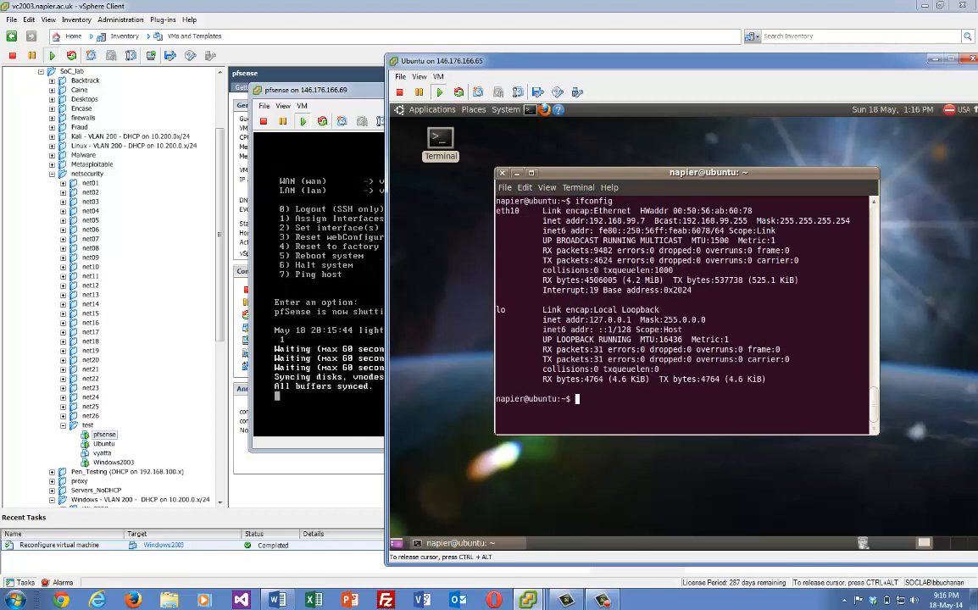
Assign eth10 192.168.99.7 netmask 255.255.255.0 with sudo ifconfig, rerunning the command with sudo
type("ifco")
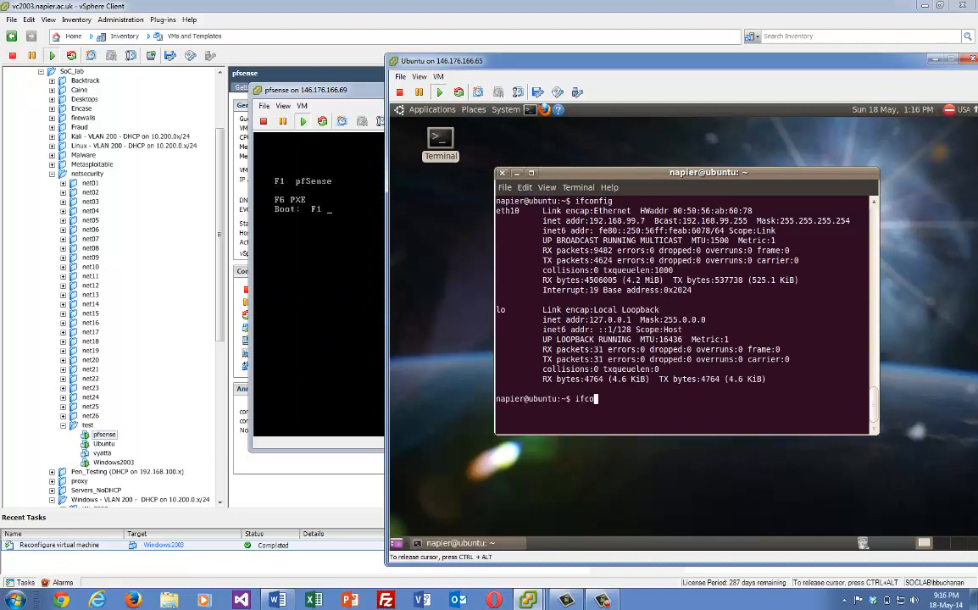
type("nfig eth10 192.168.99.7")
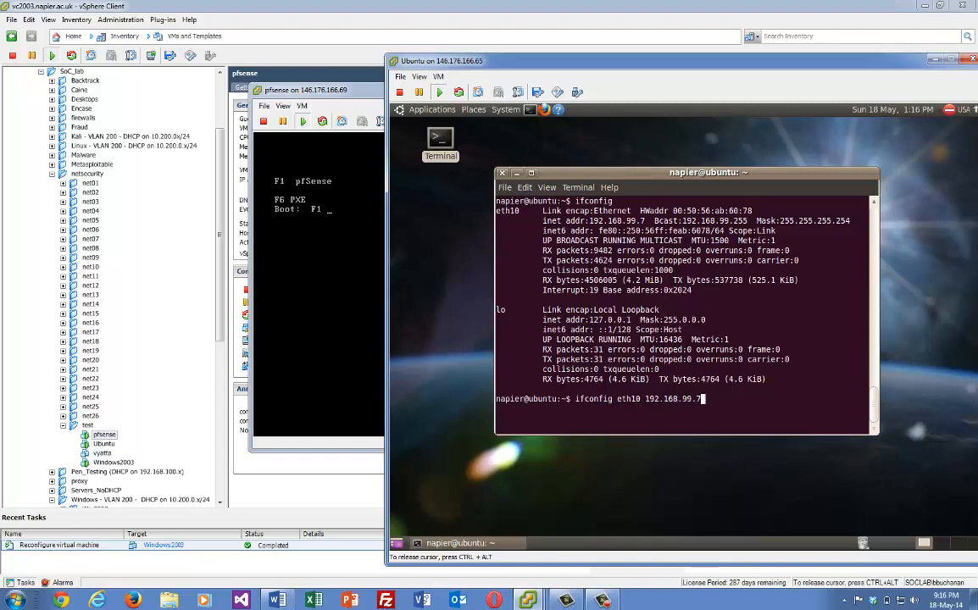
type(" netmask 255.255.255.0 up")
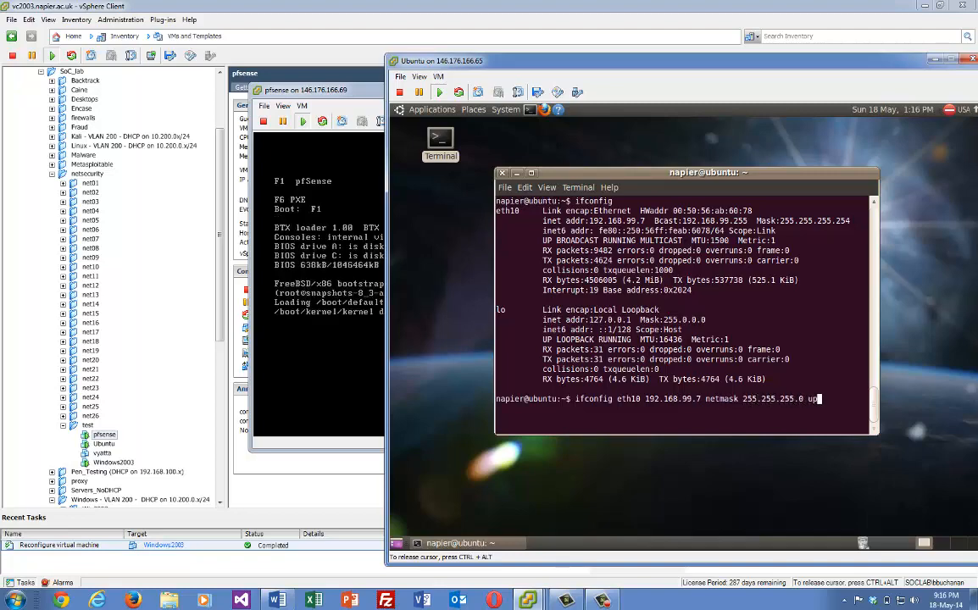
key("Return")
type("s")
key("BackSpace")
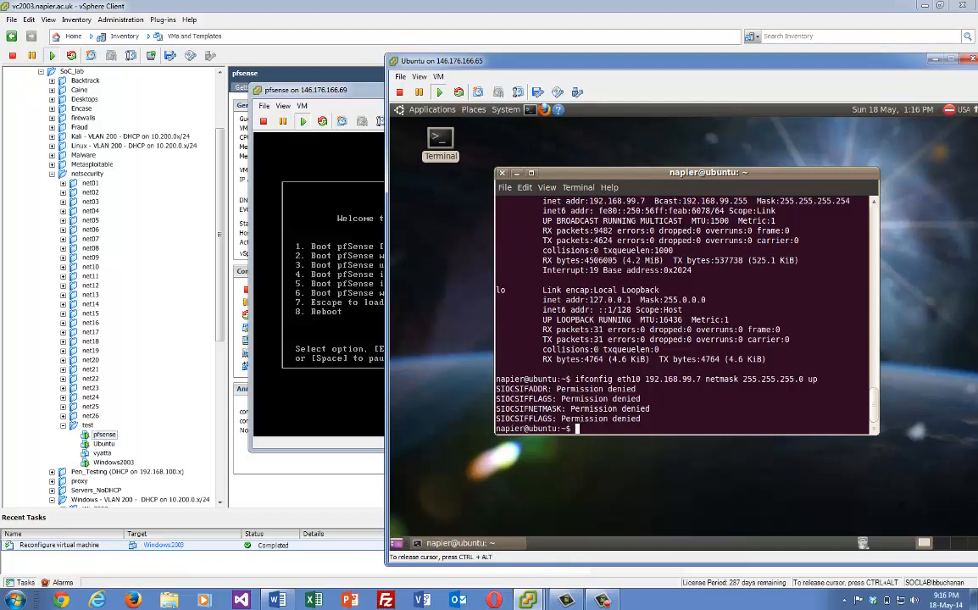
key("Up")
key("Left")
key("Left")
key("Left")
key("Left")
key("Left")
key("Left")
key("Left")
key("Left")
key("Left")
key("Left")
key("Left")
key("Left")
key("Left")
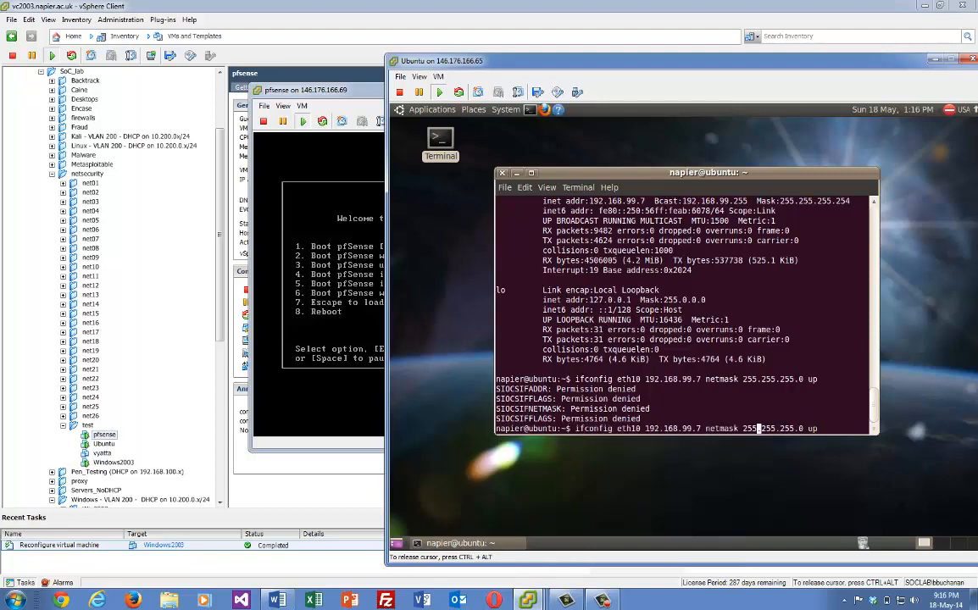
key("Left")
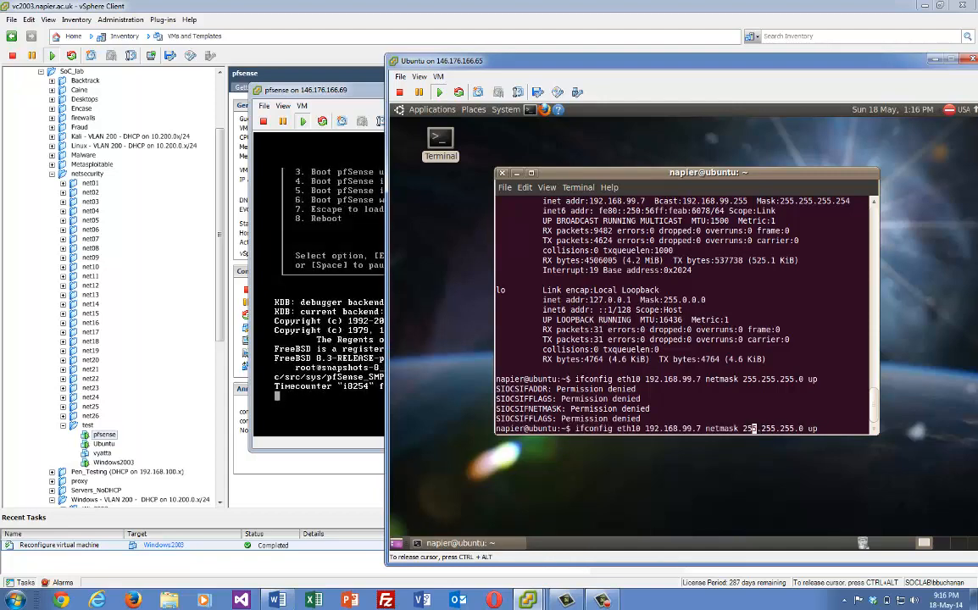
key("Left")
key("Left")
key("Left")
key("Left")
key("Left")
key("Left")
key("Left")
key("Left")
key("Left")
key("Left")
key("Left")
key("Left")
key("Left")
key("Left")
key("Left")
key("Left")
key("Left")
key("Left")
key("Left")
key("Left")
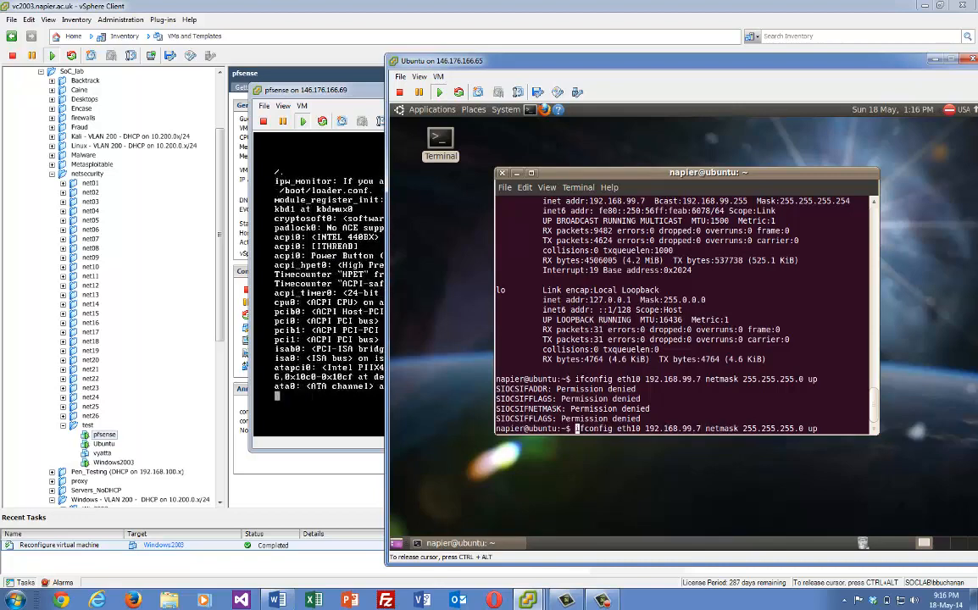
type("sudo")
key("Return")
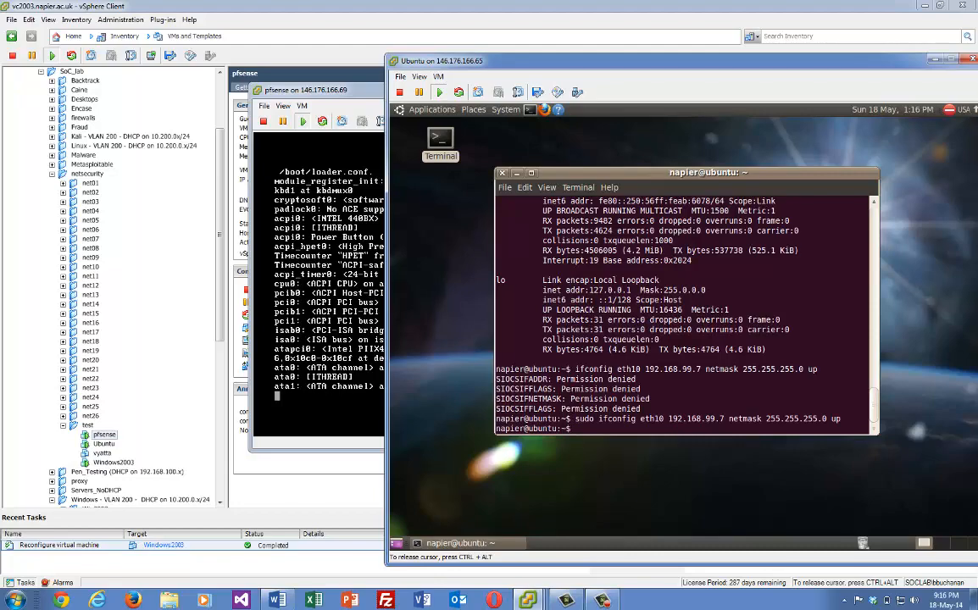
Add 192.168.99.254 as Ubuntu's default gateway with sudo route
type("sudo")
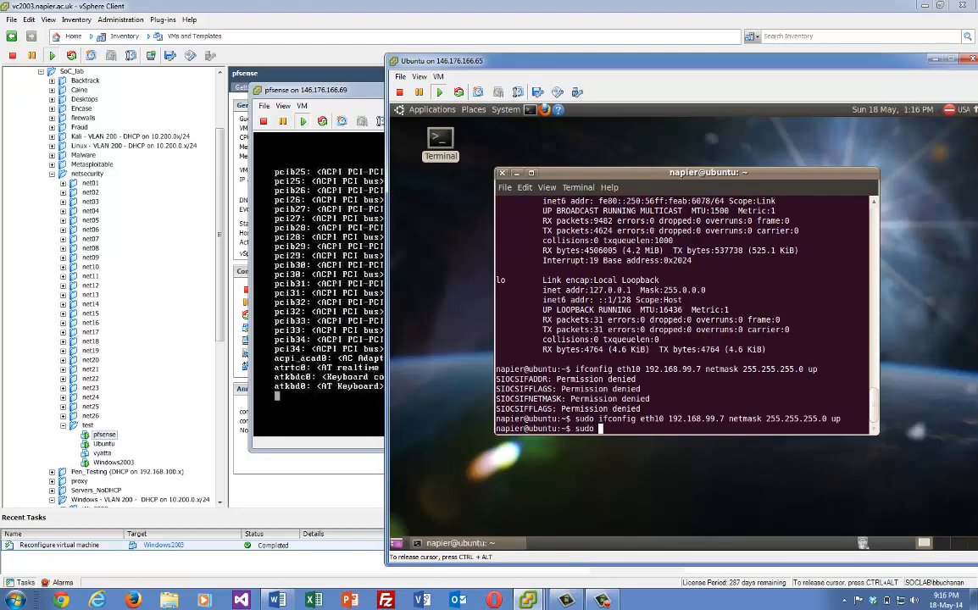
type(" route")
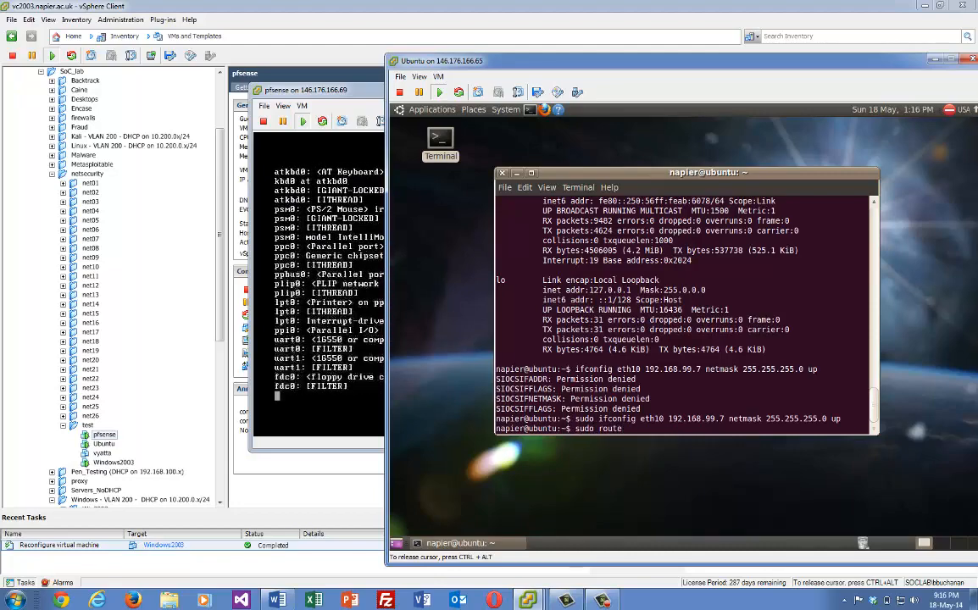
type(" add default ")
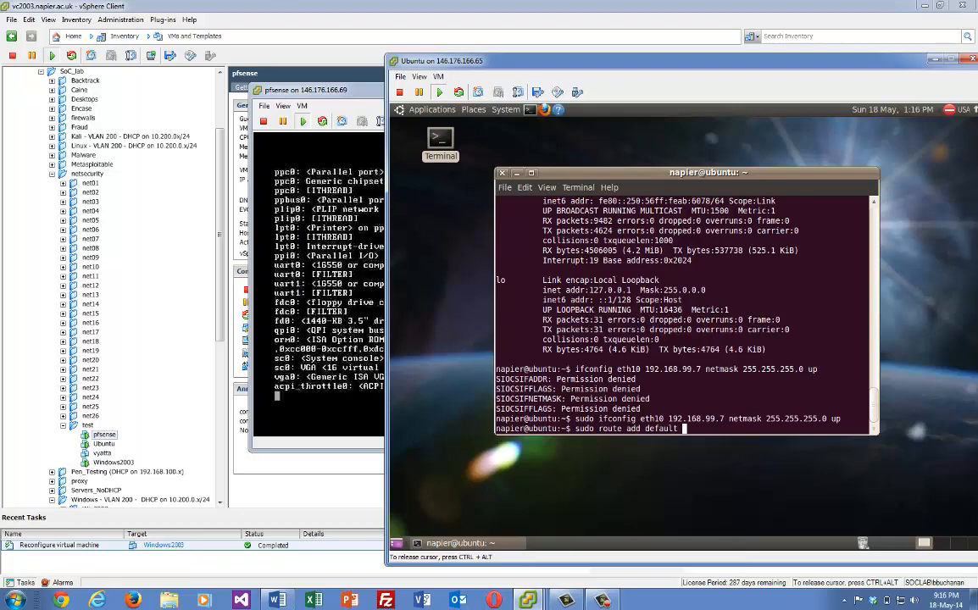
type("gw 1")
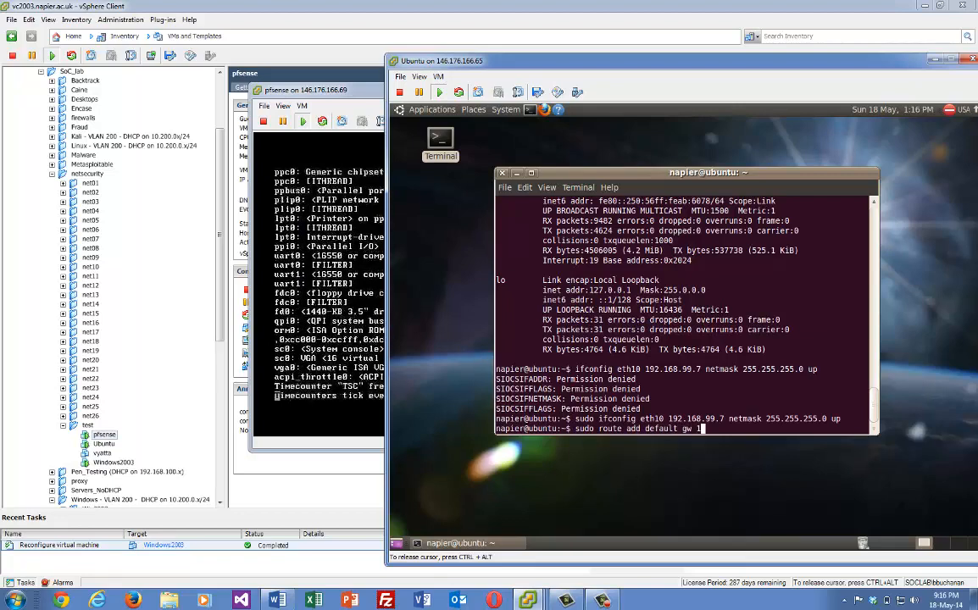
type("92.168.")
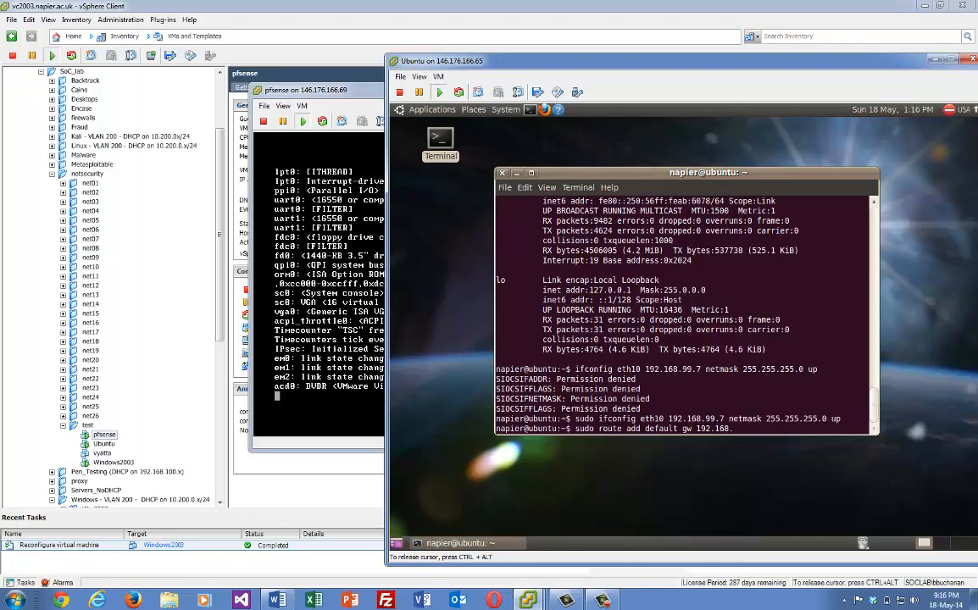
type("99.")
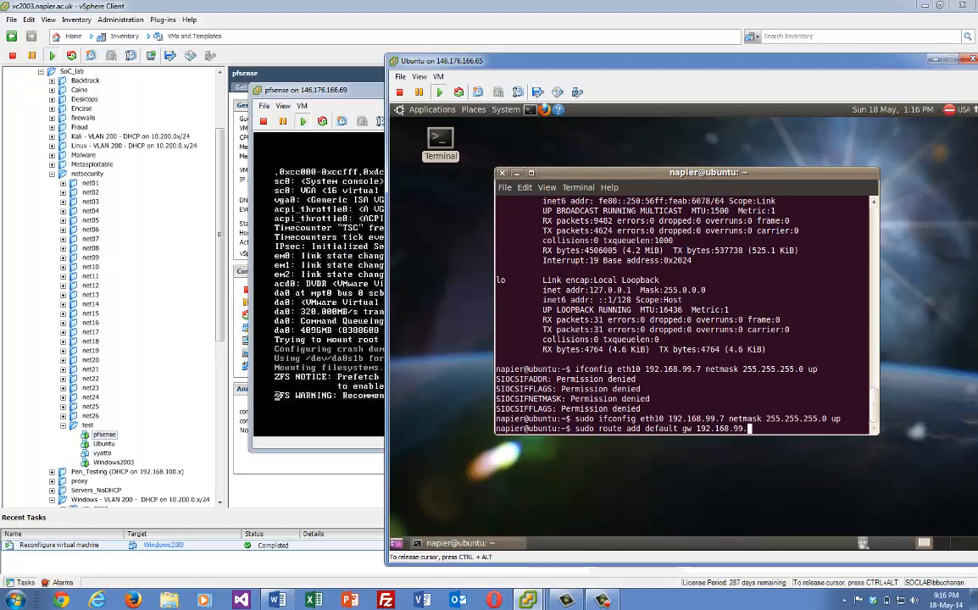
type("254")
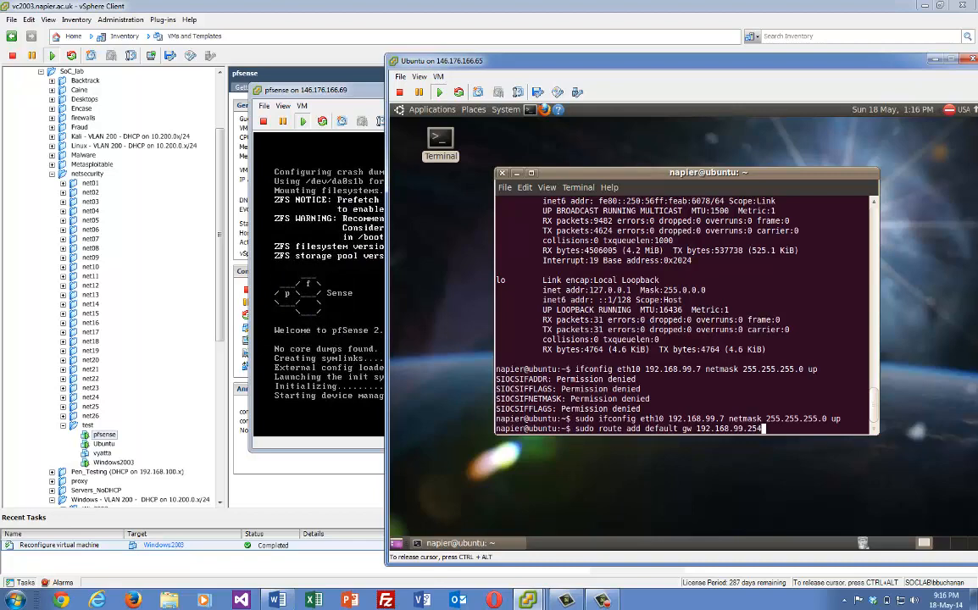
key("Return")
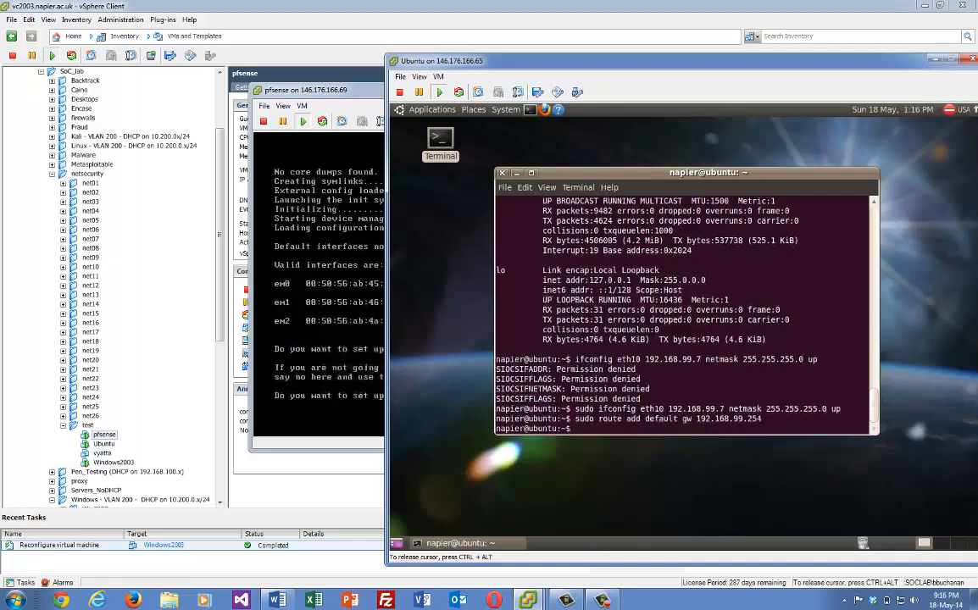
key("Up")
key("Up")
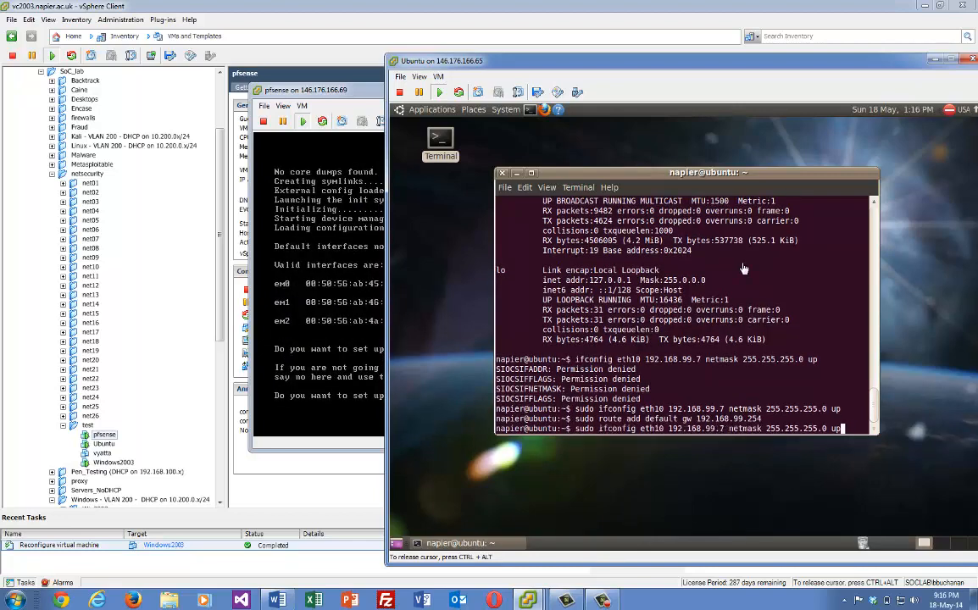
key("Up")
key("BackSpace")
key("BackSpace")
key("BackSpace")
key("BackSpace")
key("BackSpace")
key("BackSpace")
key("BackSpace")
key("BackSpace")
key("BackSpace")
key("BackSpace")
key("BackSpace")
key("BackSpace")
key("BackSpace")
key("BackSpace")
key("BackSpace")
key("BackSpace")
key("BackSpace")
key("BackSpace")
key("BackSpace")
key("BackSpace")
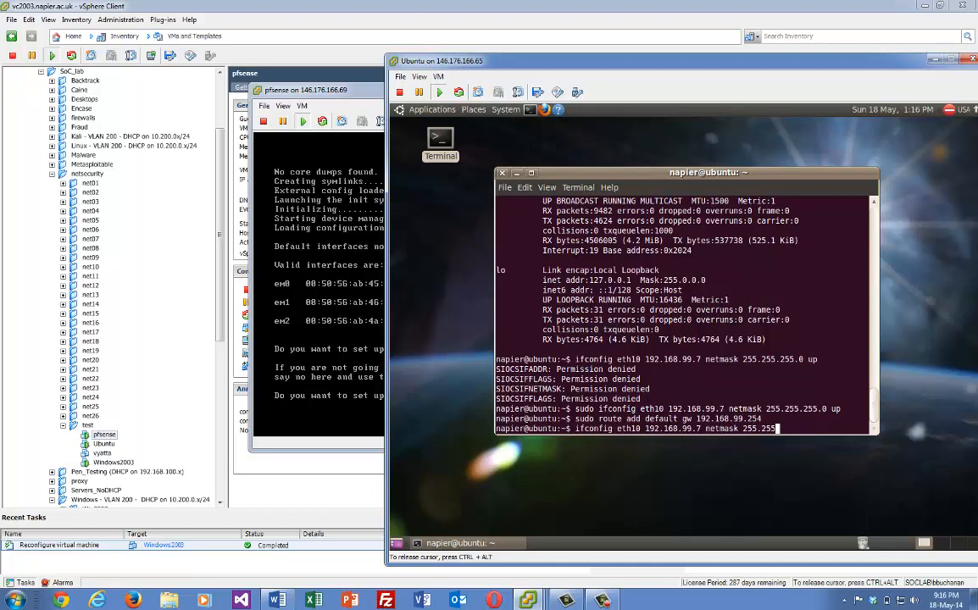
key("BackSpace")
key("BackSpace")
key("BackSpace")
key("BackSpace")
key("BackSpace")
key("BackSpace")
key("BackSpace")
key("BackSpace")
key("BackSpace")
key("BackSpace")
key("BackSpace")
key("BackSpace")
key("BackSpace")
key("BackSpace")
key("BackSpace")
key("BackSpace")
key("BackSpace")
key("BackSpace")
key("BackSpace")
key("BackSpace")
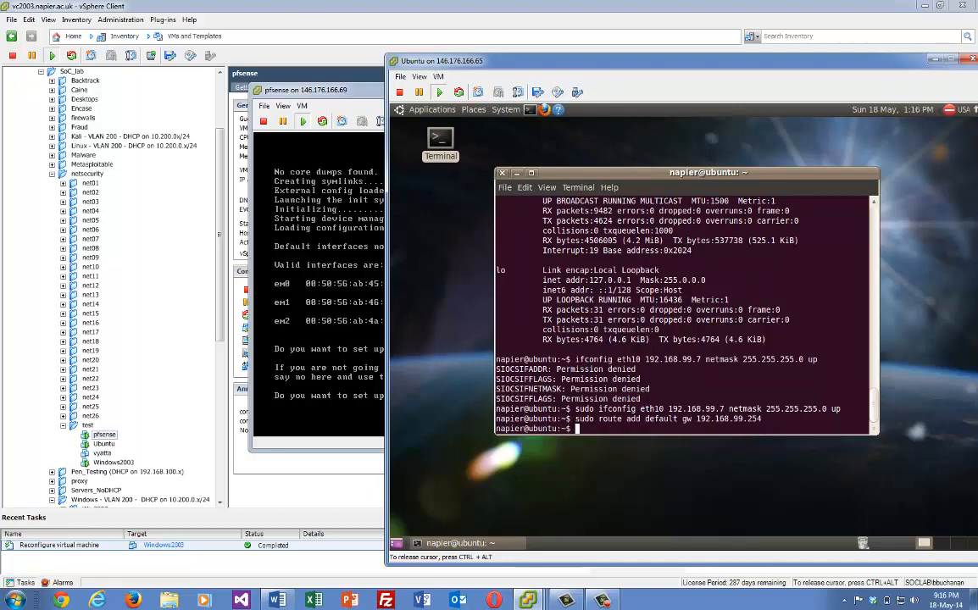
Inspect the nameserver line in /etc/resolv.conf with sudo nano, then return to the pfSense console
type("sudo nano /etc/resolv.conf")
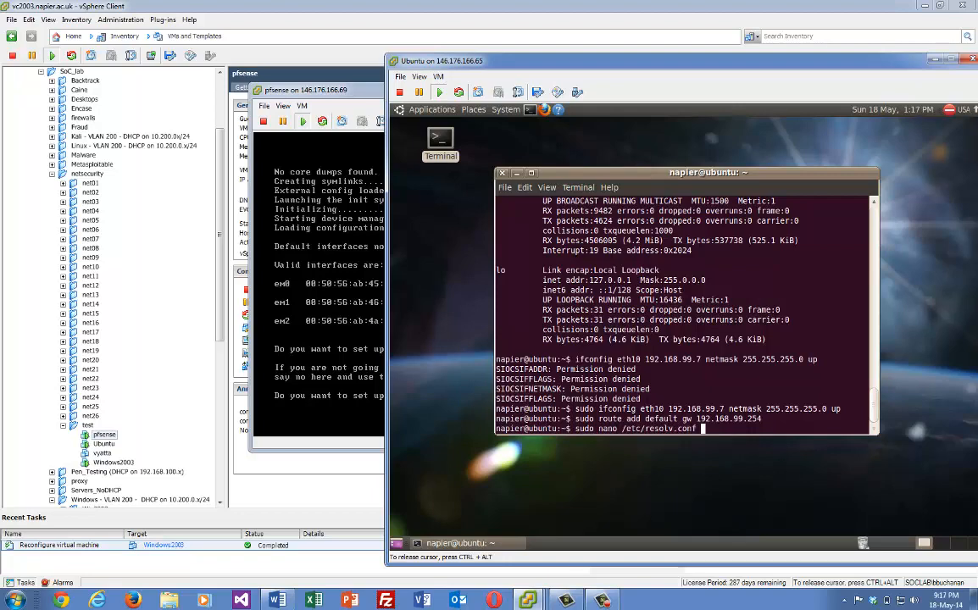
key("Return")
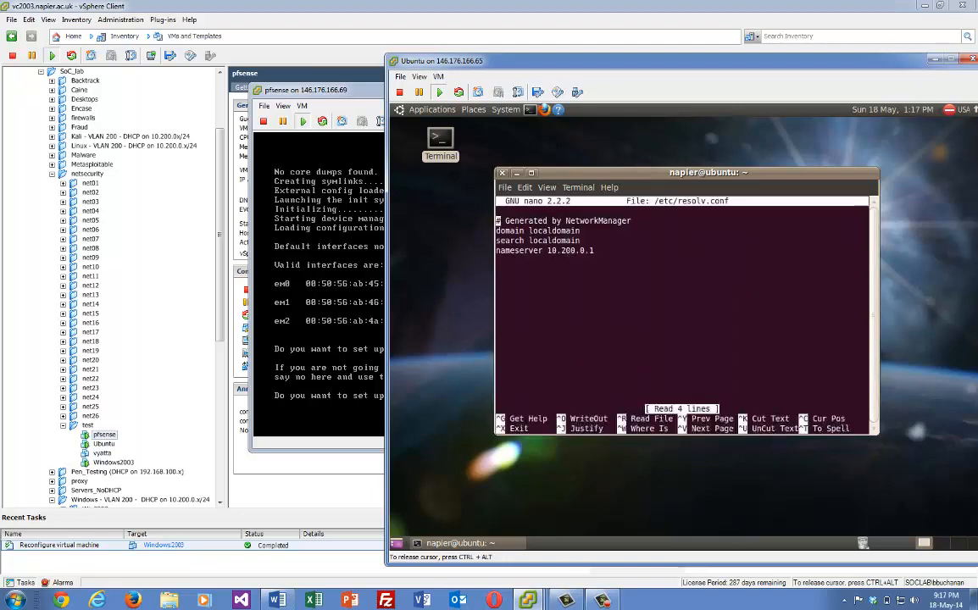
key("Down")
key("Down")
key("Down")
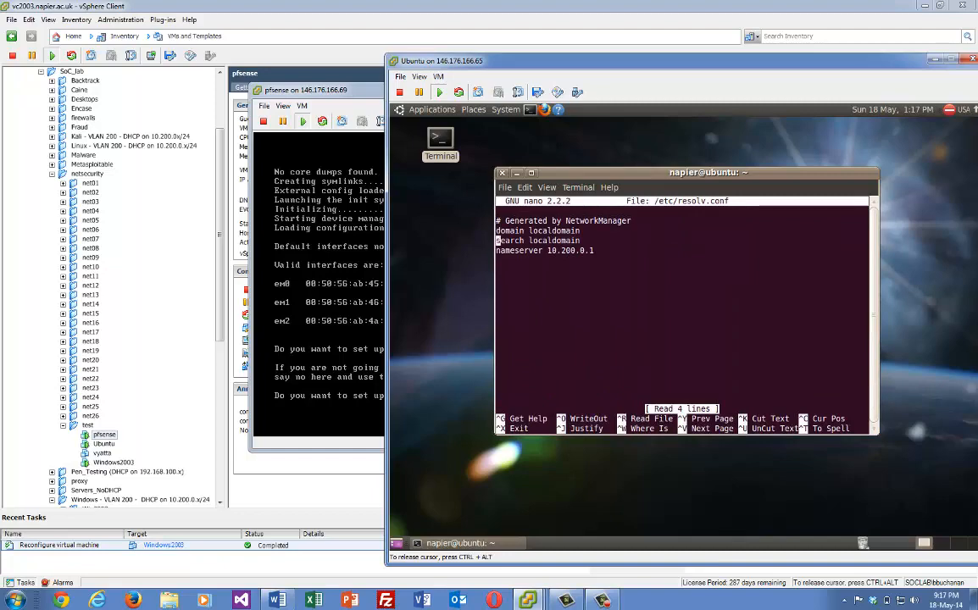
key("End")
key("ctrl+x")
key("BackSpace")
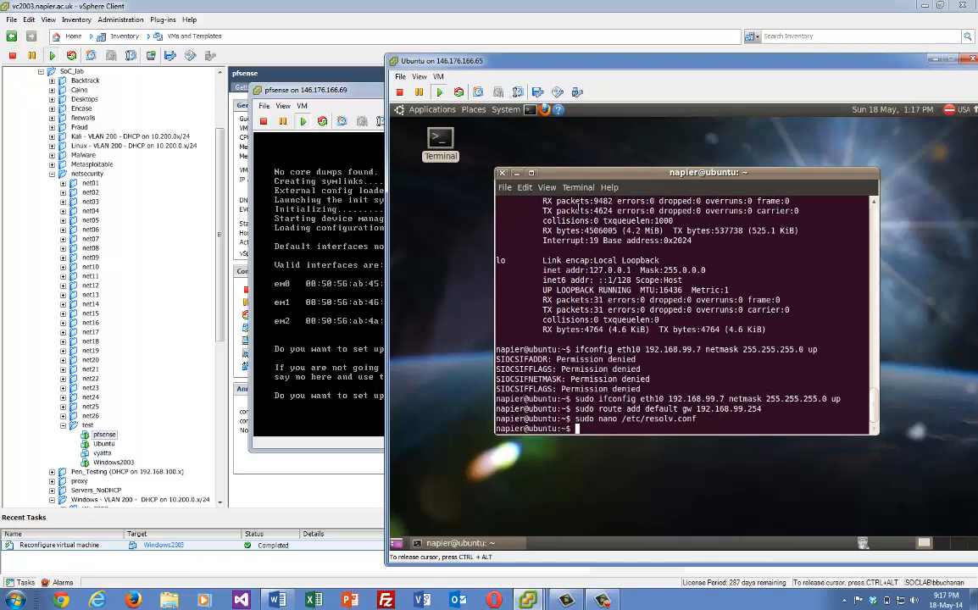
left_click(281, 259)
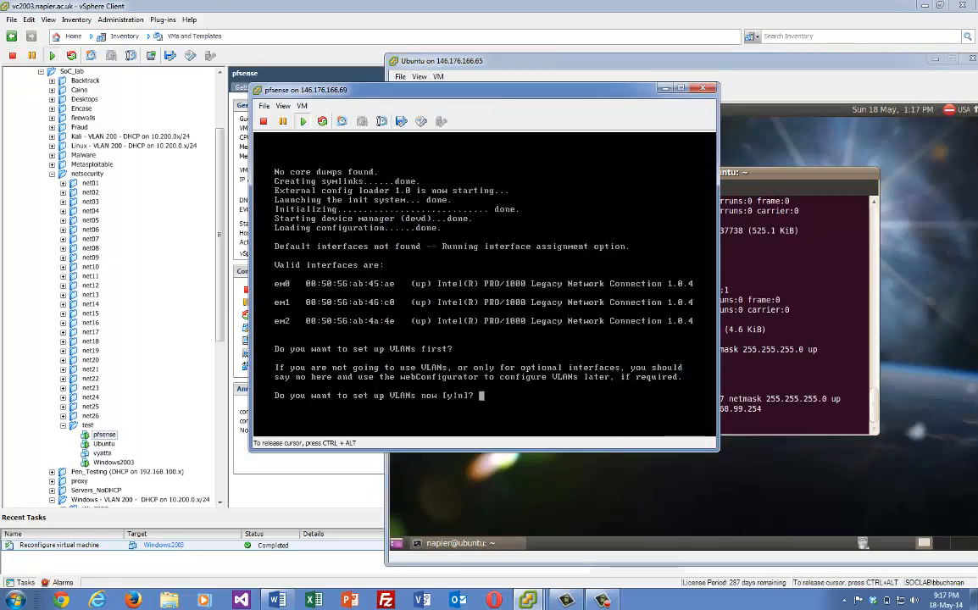
Decline VLANs, assign em0 as WAN, em1 as LAN, em2 as OPT1, and confirm with y
type("n")
key("Return")
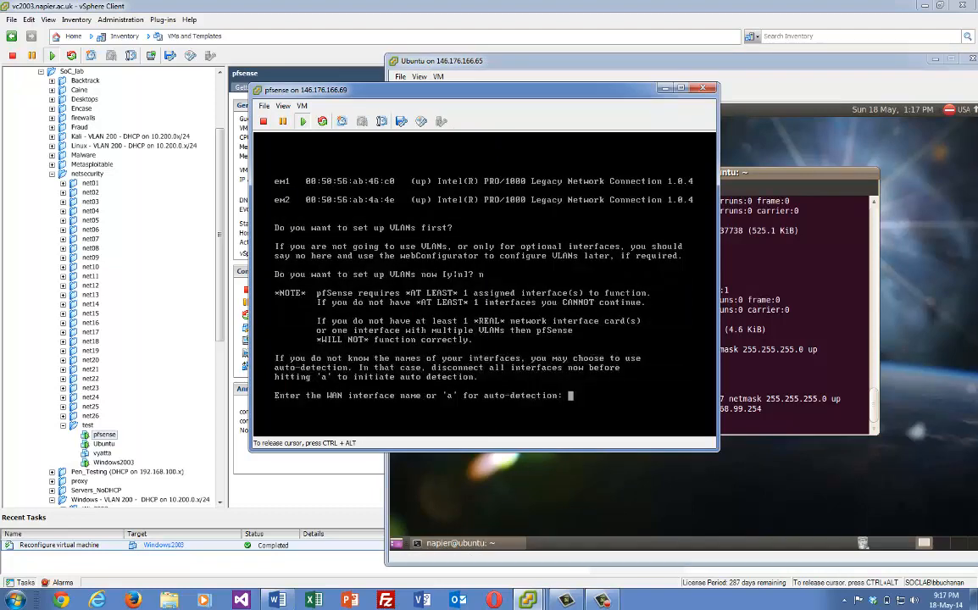
type("em0")
key("Return")
type("em1")
key("Return")
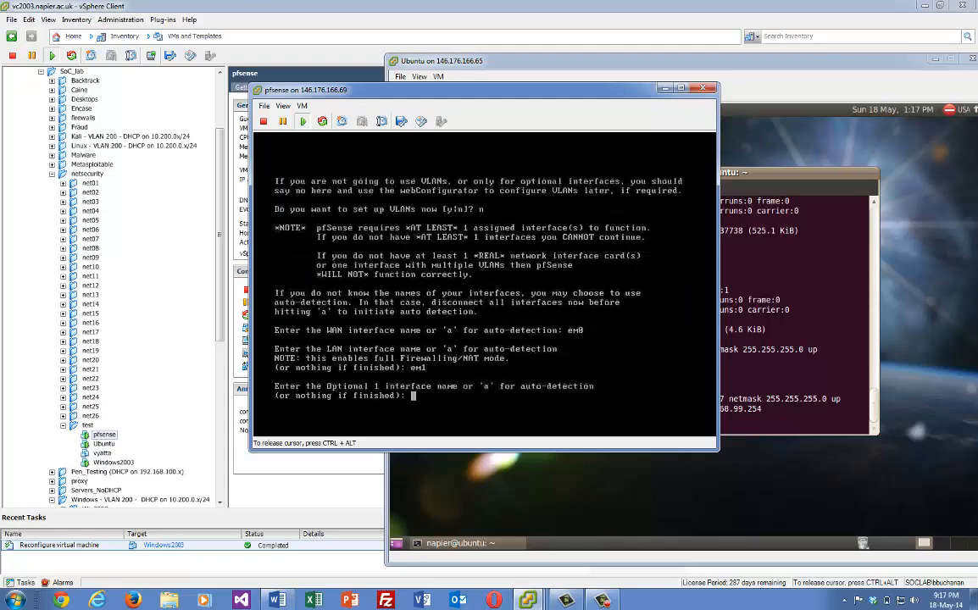
type("em2")
key("Return")
key("Return")
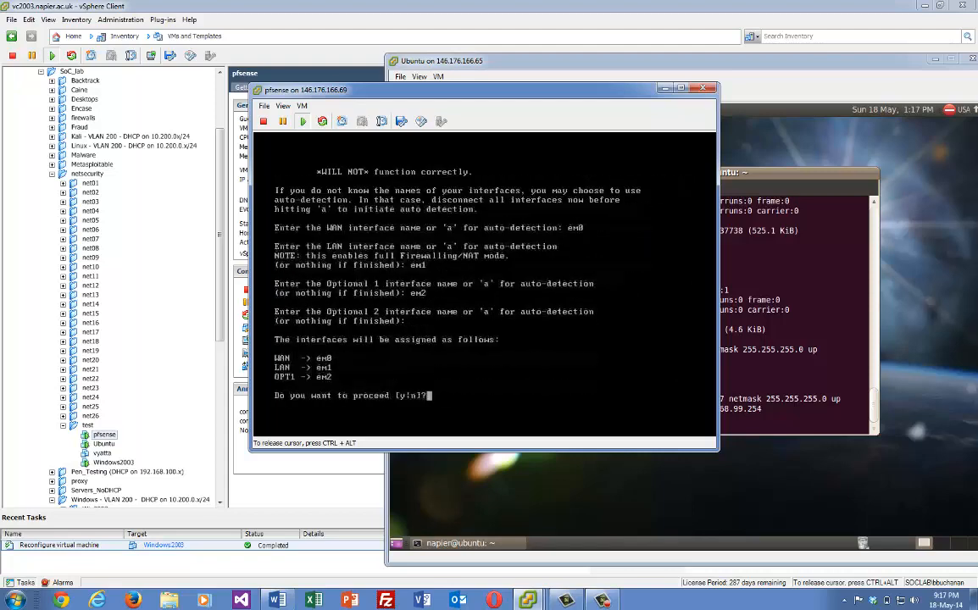
type("y")
key("Return")
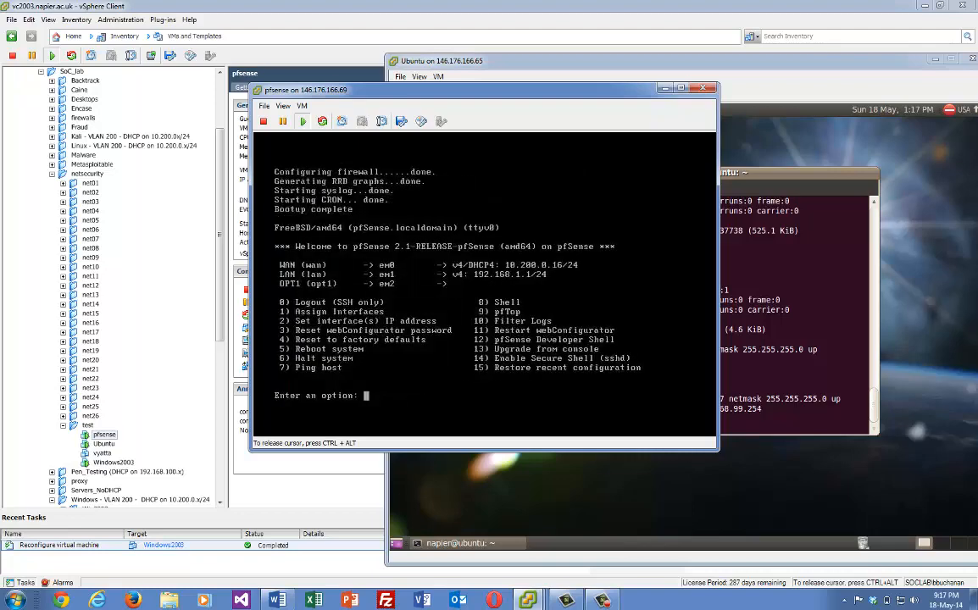
Using option 2, give the LAN interface the address 192.168.99.254 with a /24 mask
type("2")
key("Return")
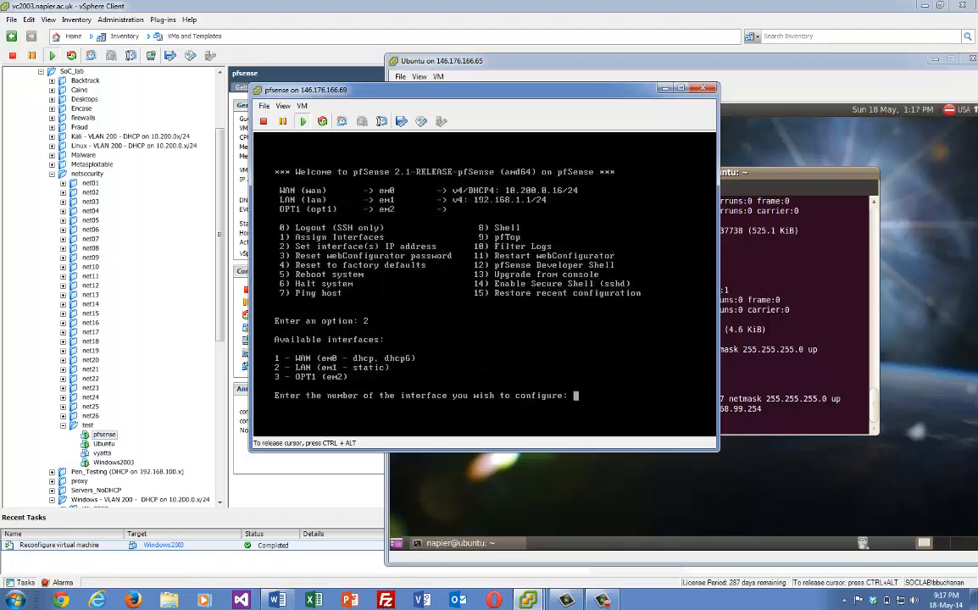
type("2")
key("Return")
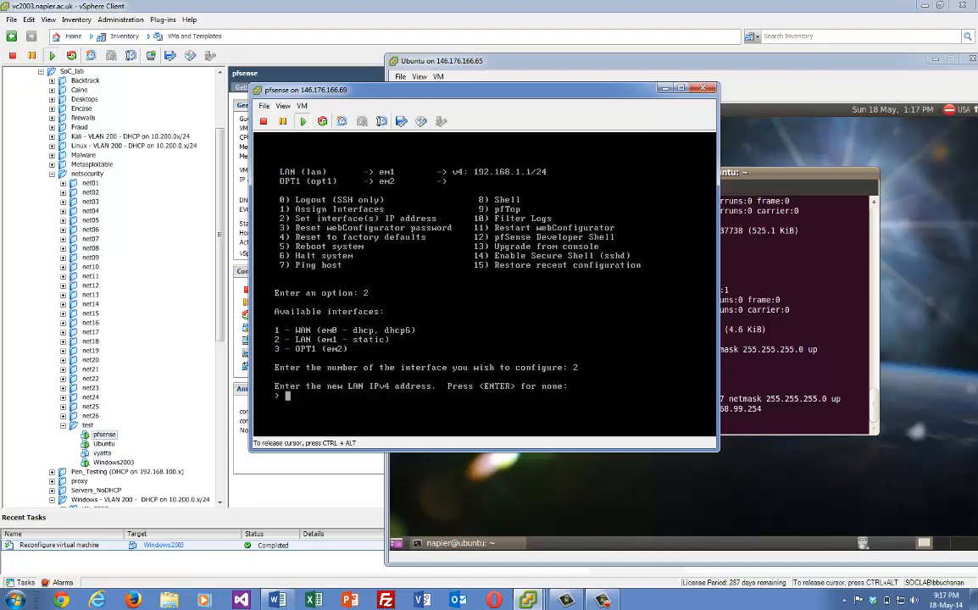
type("192.168.99.254")
key("Return")
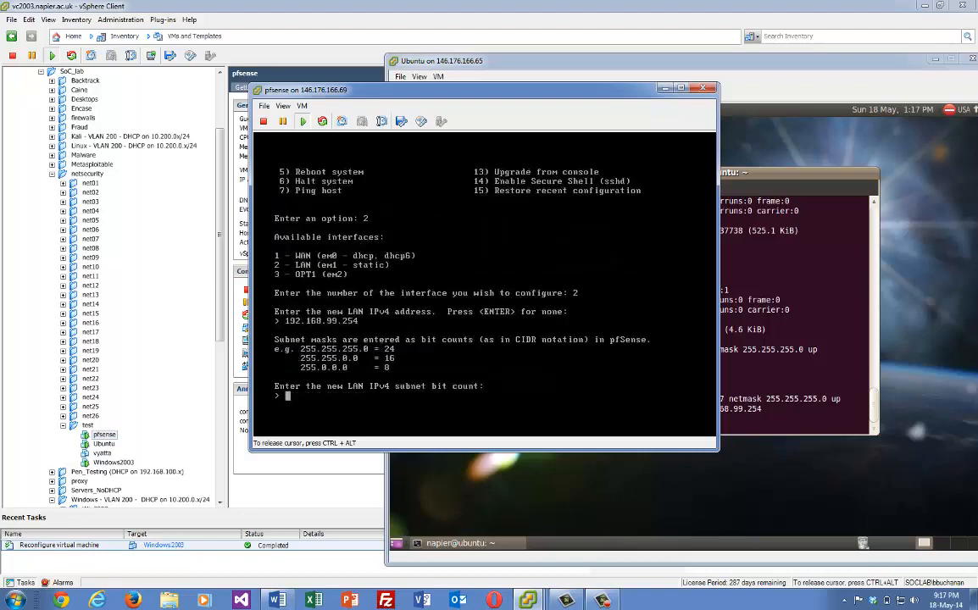
type("24")
key("Return")
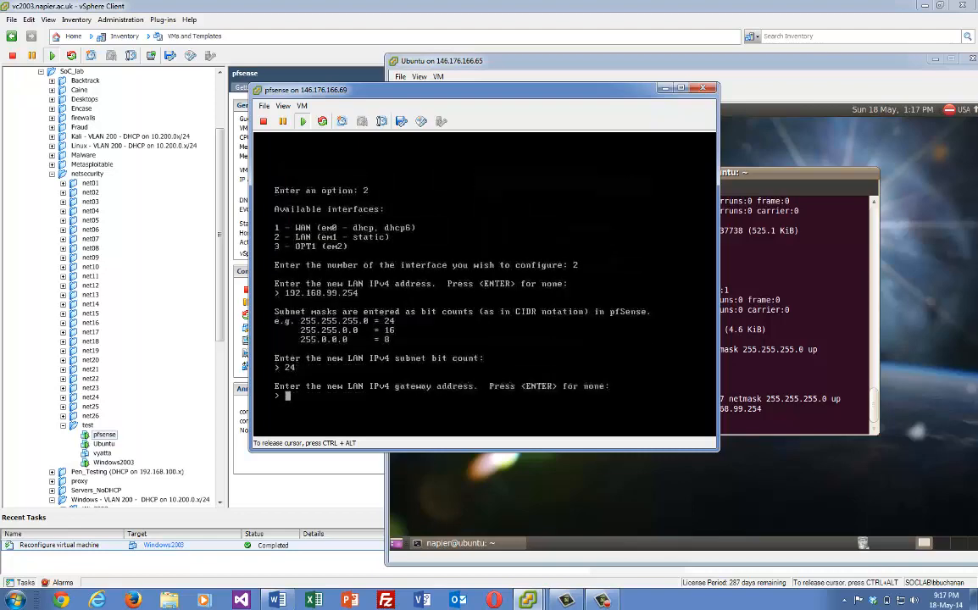
Leave the LAN gateway and IPv6 blank, decline DHCP, keep HTTPS, and return to the menu
key("Return")
key("Return")
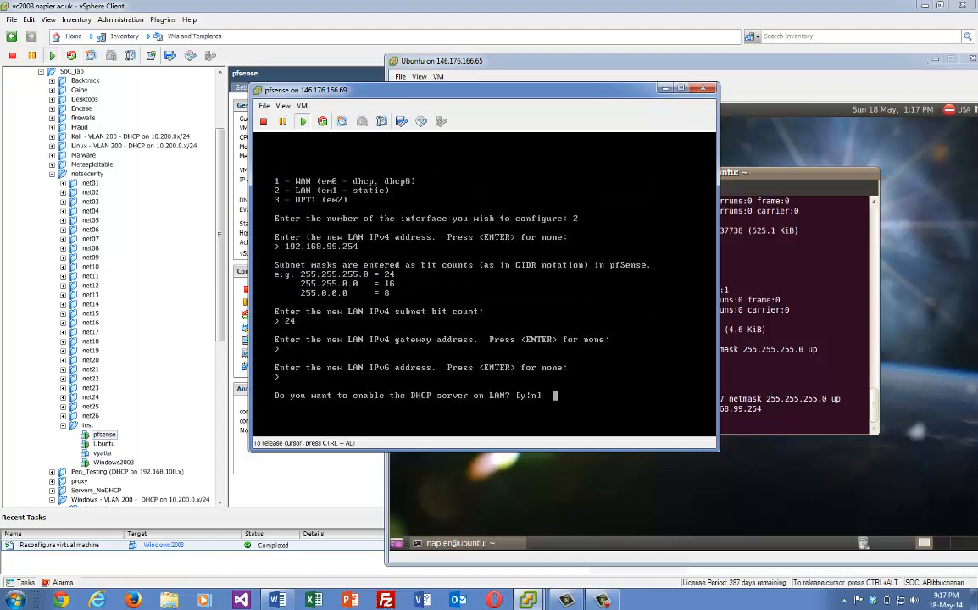
type("n")
key("Return")
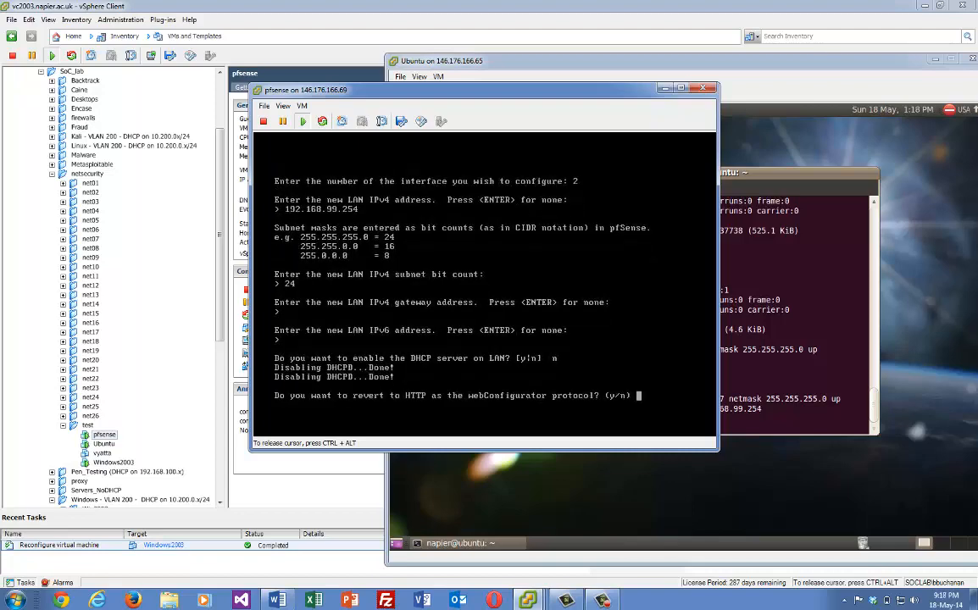
type("n")
key("Return")
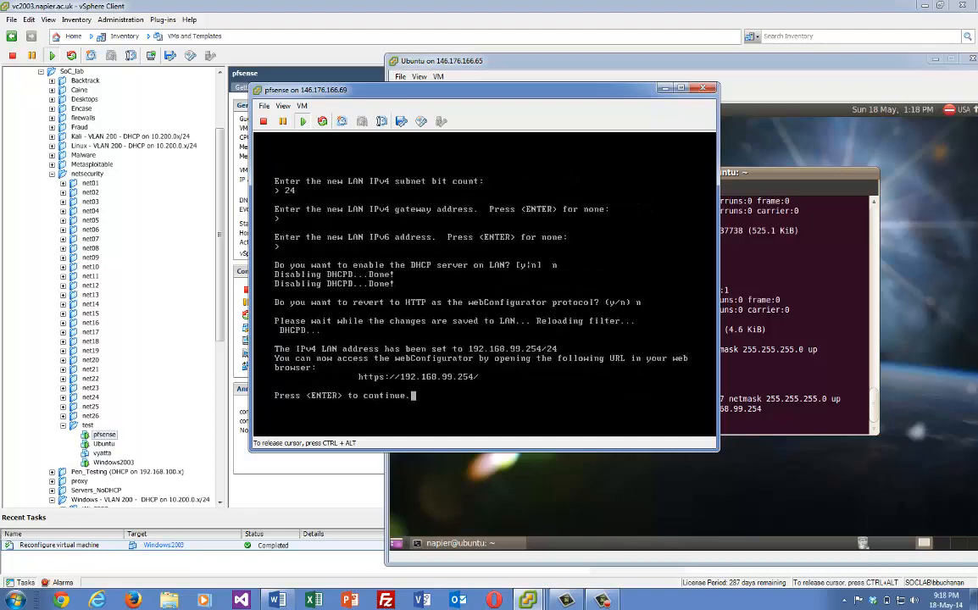
key("Return")
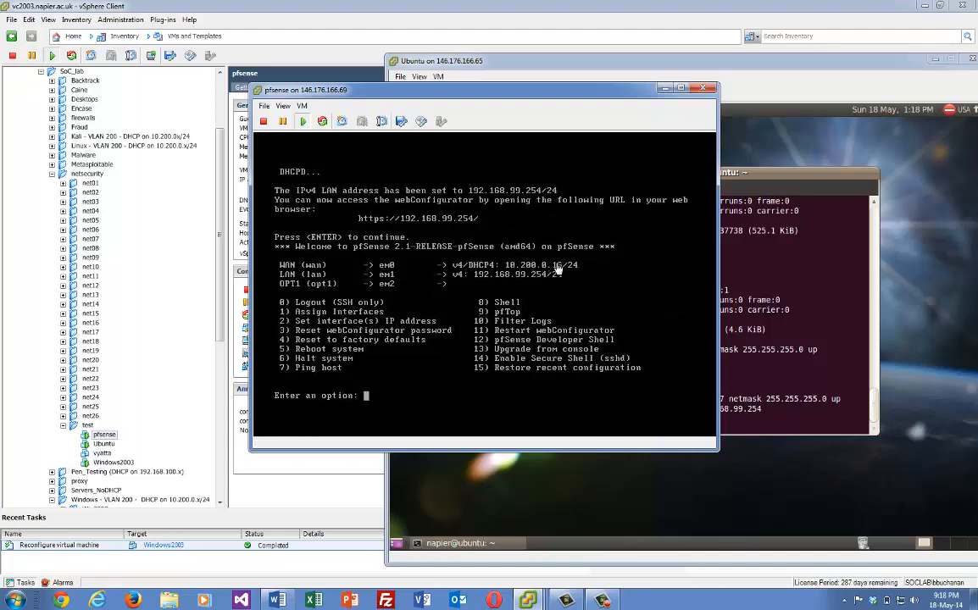
From the Ubuntu console, ping 192.168.99.7 and then 192.168.99.254, stopping each with Ctrl+C
left_click(785, 369)
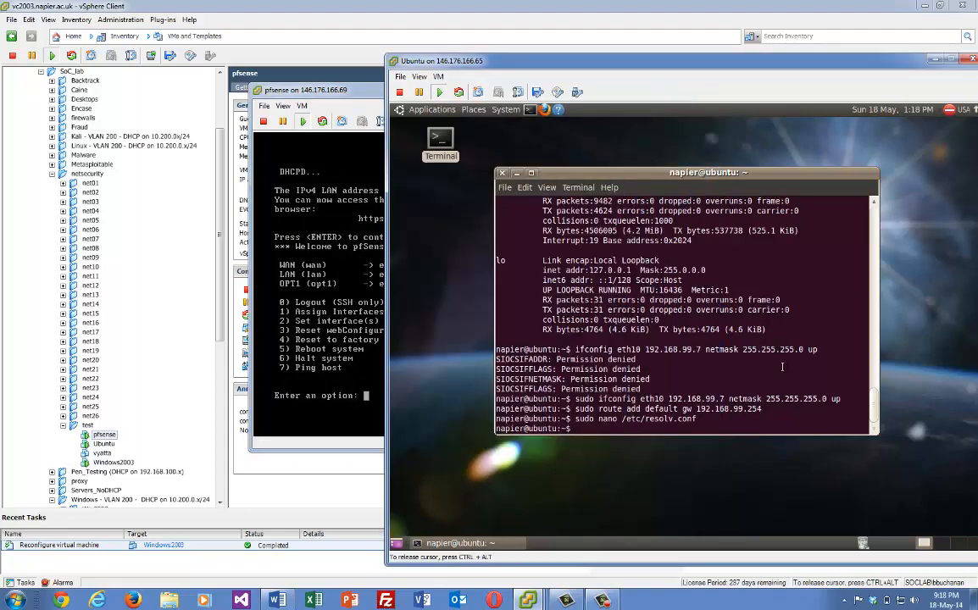
type("ping 192.168")
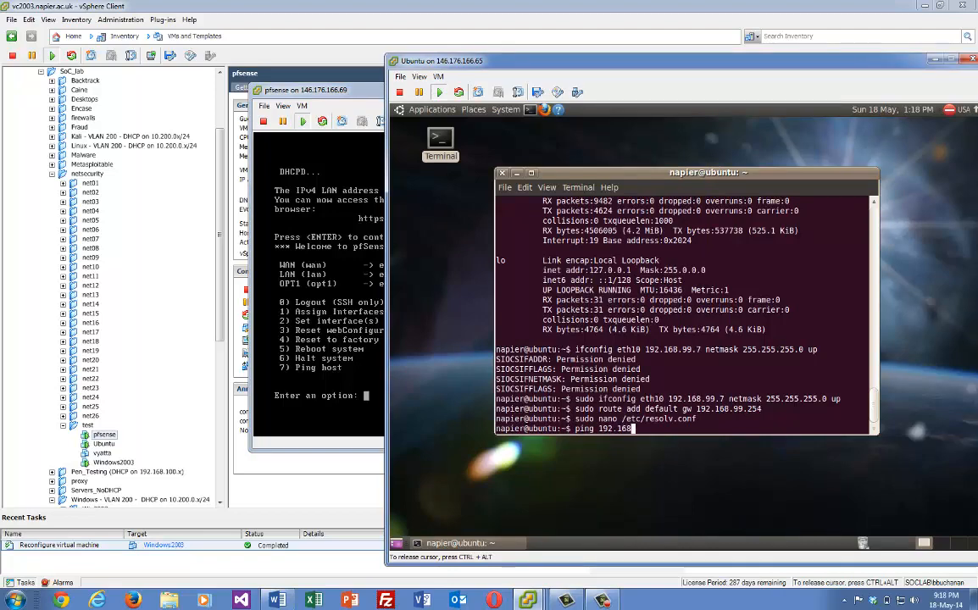
type(".99.")
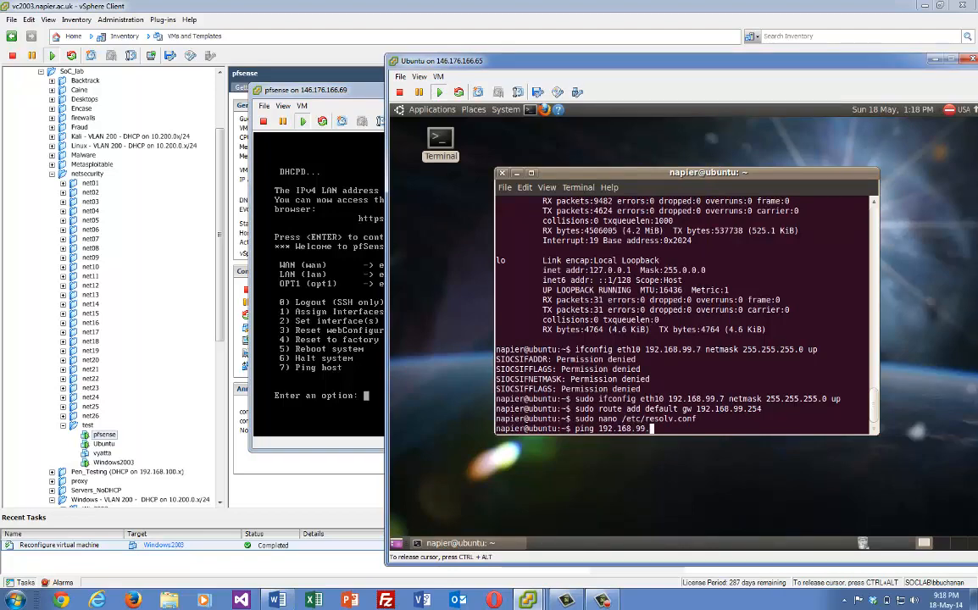
type("7")
key("Return")
key("ctrl+c")
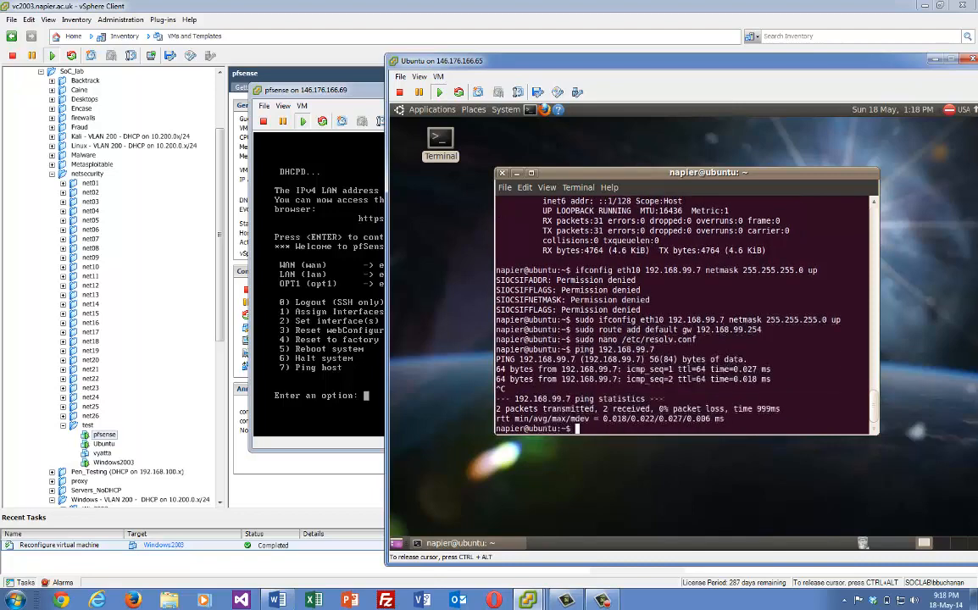
key("Up")
key("BackSpace")
type("2.168.99.254")
key("Return")
key("ctrl+c")
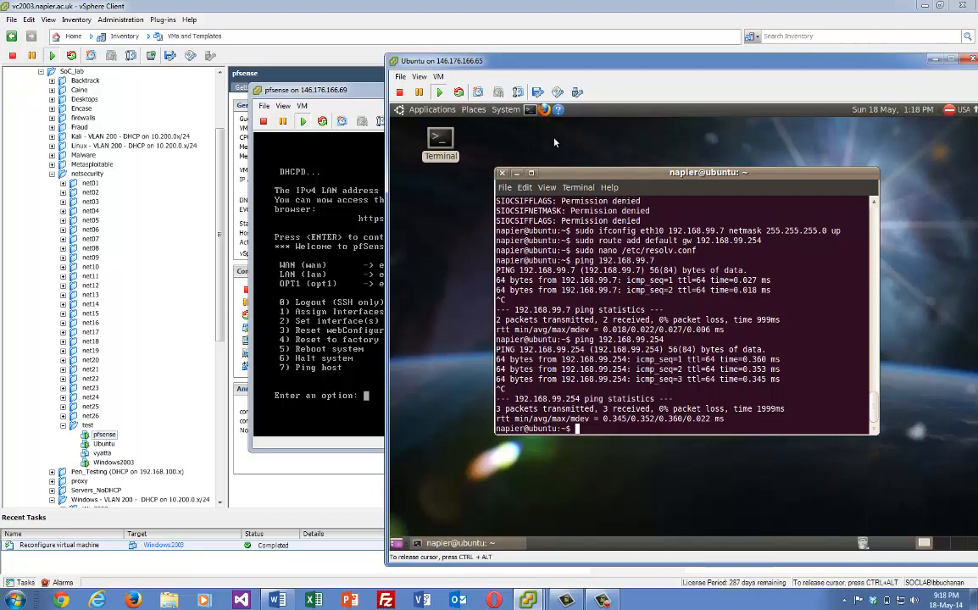
left_click(545, 111)
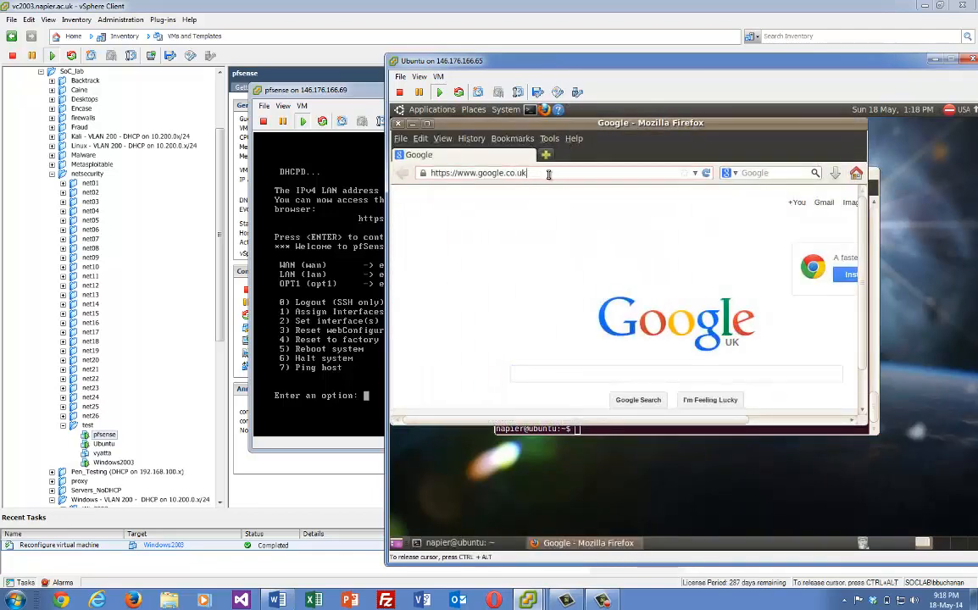
left_click(549, 174)
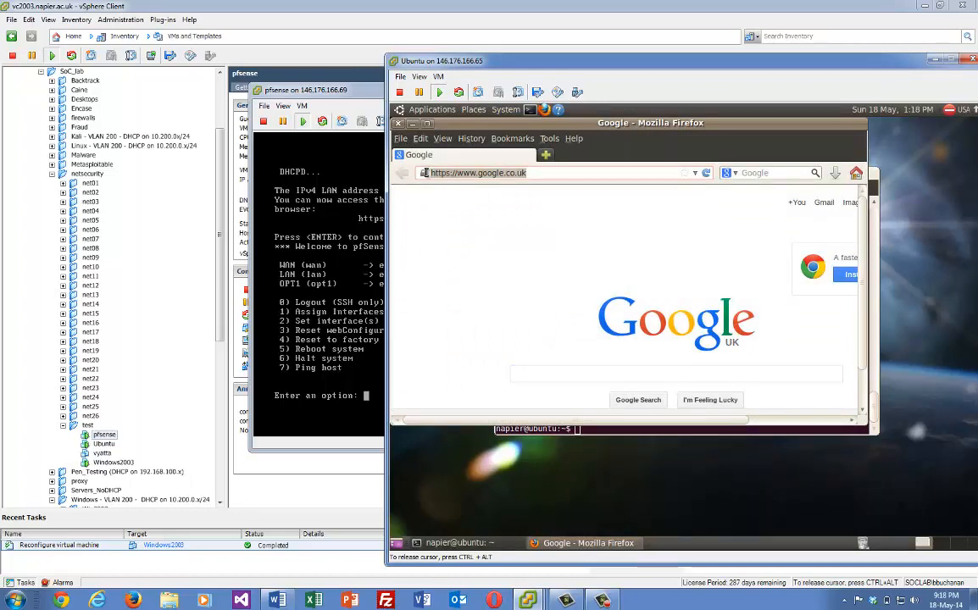
type("10")
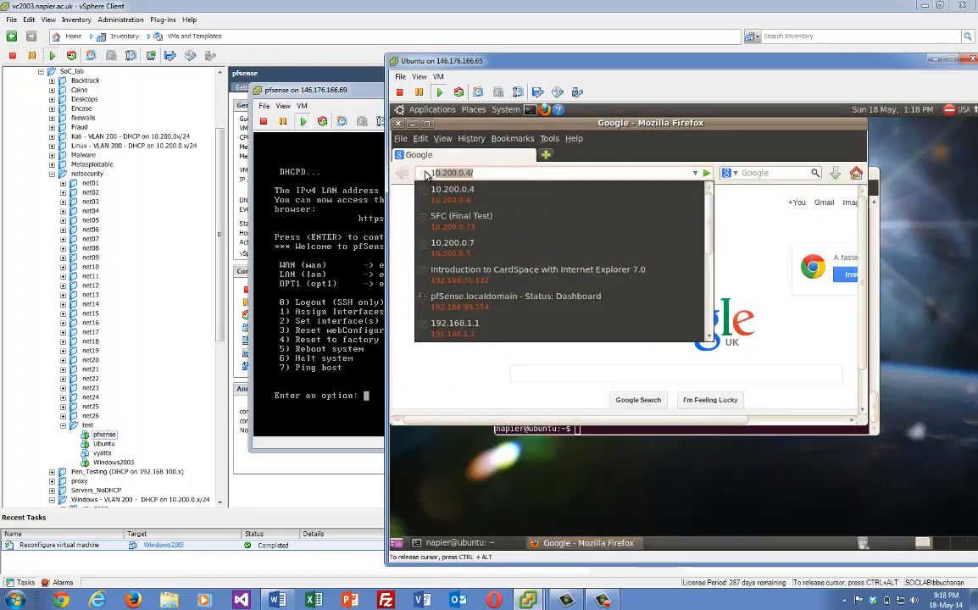
type("92.1")
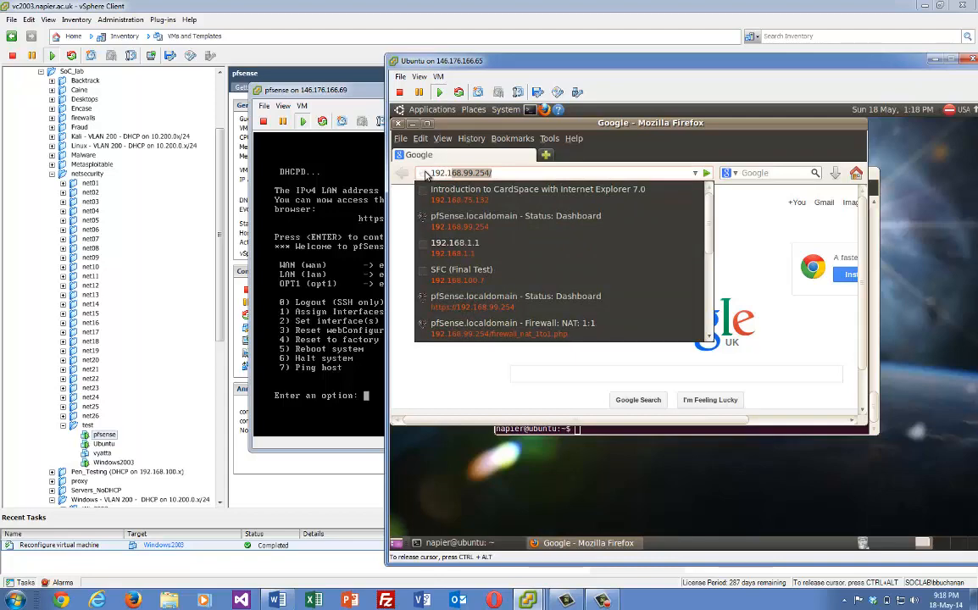
key("Return")
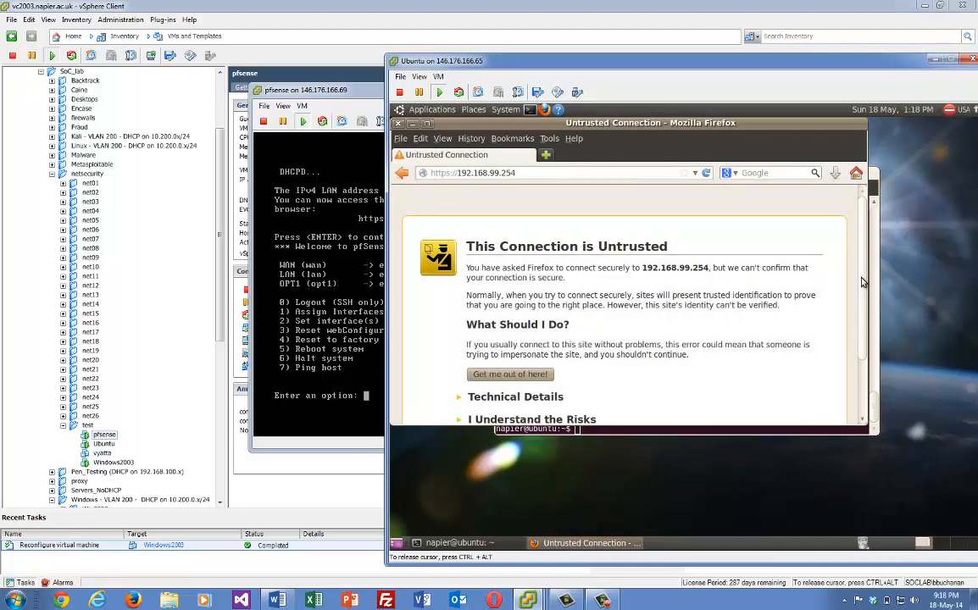
Accept the risk and confirm a permanent security exception for the pfSense certificate
scroll(851, 282, "down", 2)
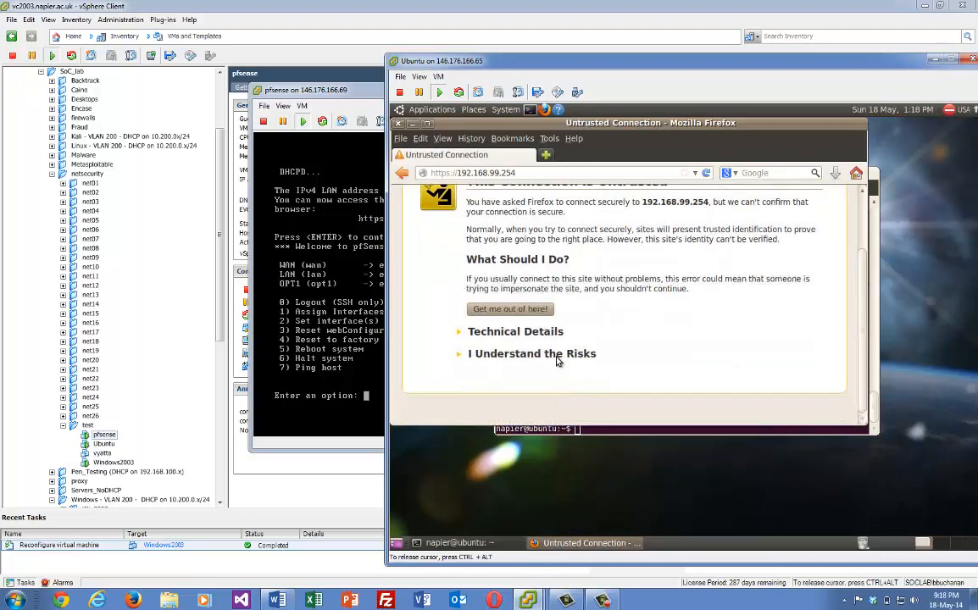
left_click(557, 356)
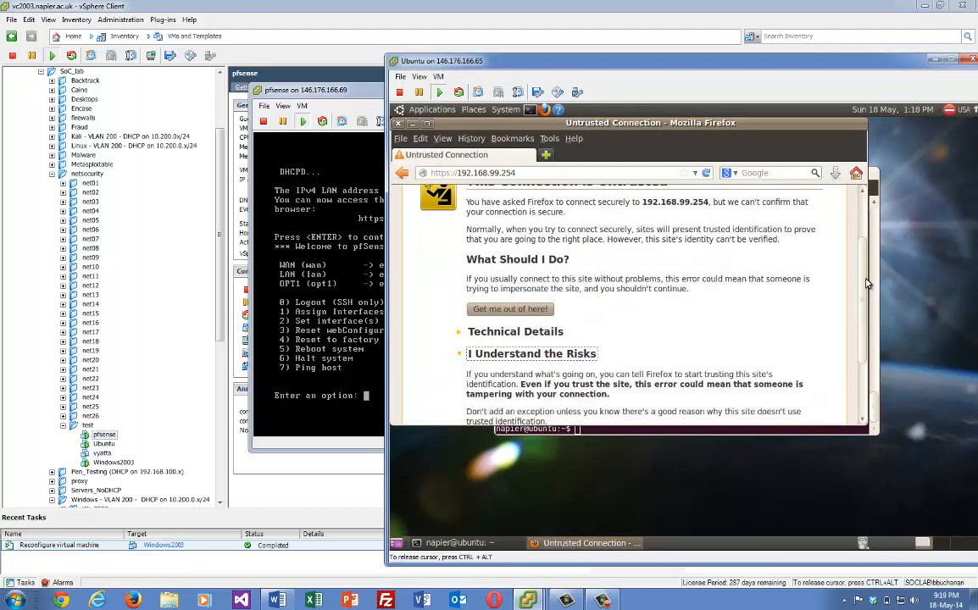
scroll(778, 287, "down", 2)
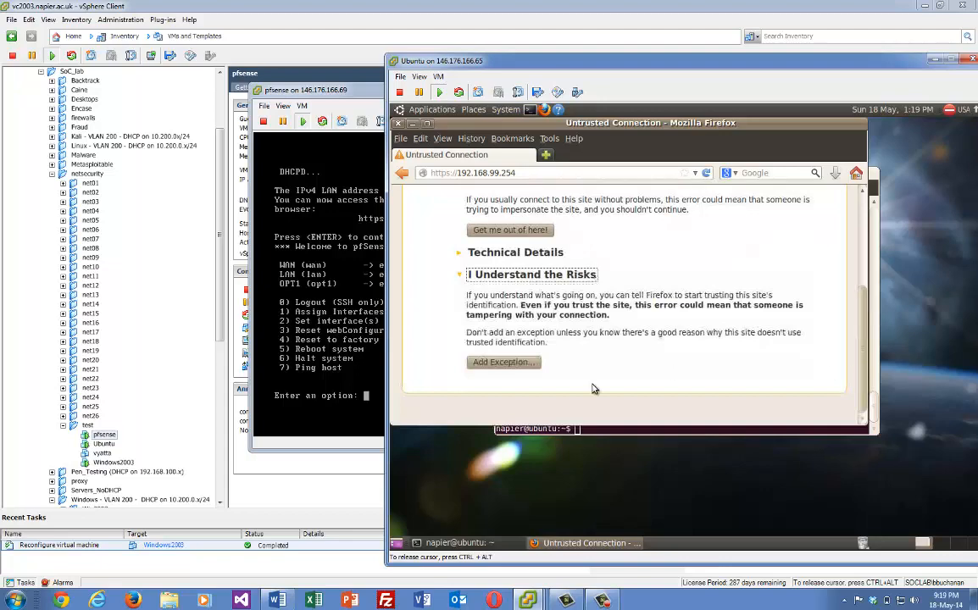
left_click(512, 366)
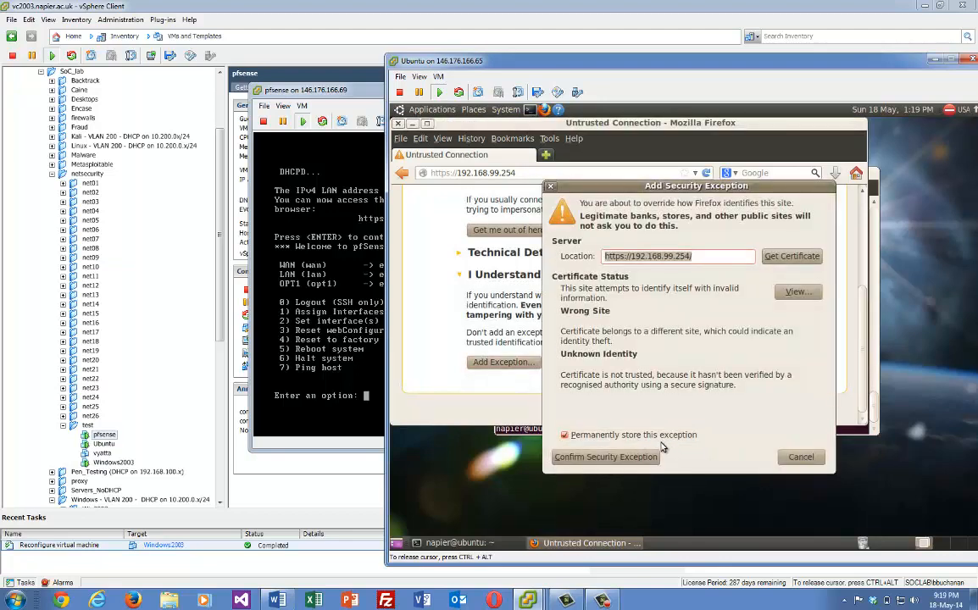
left_click(629, 458)
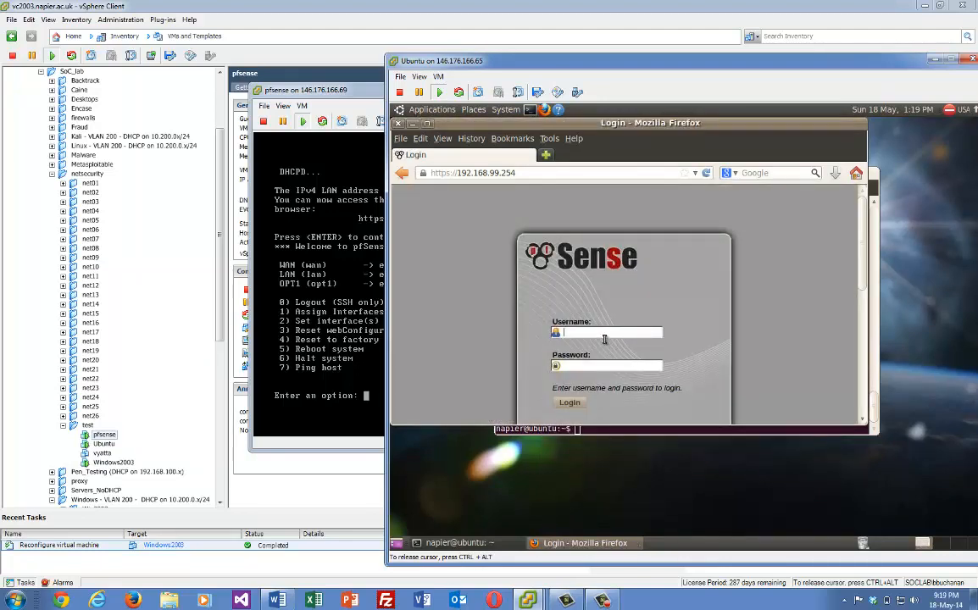
Log in to the webConfigurator as admin, decline saving the password, and start the setup wizard
type("admin")
key("Tab")
key("Return")
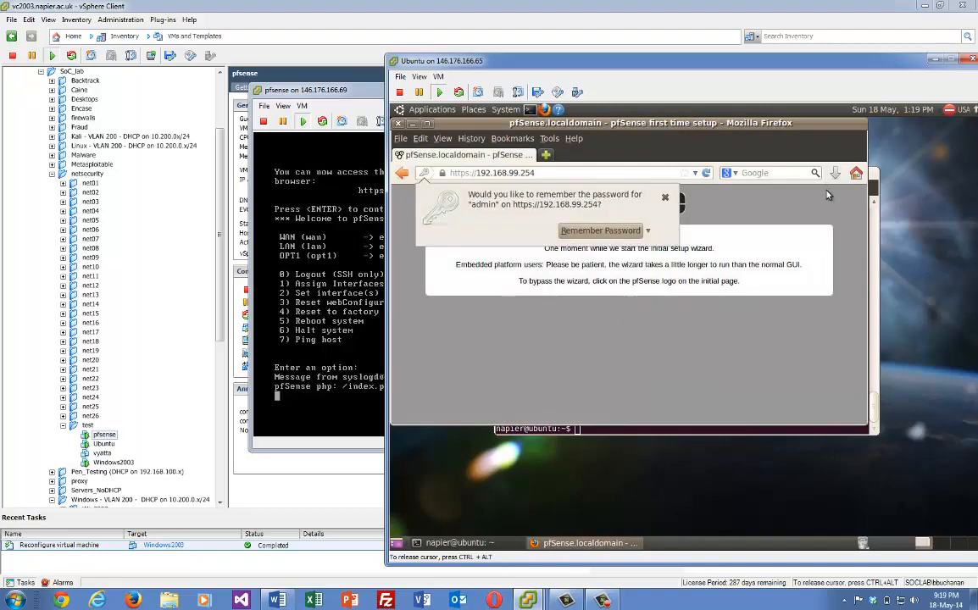
left_click(617, 230)
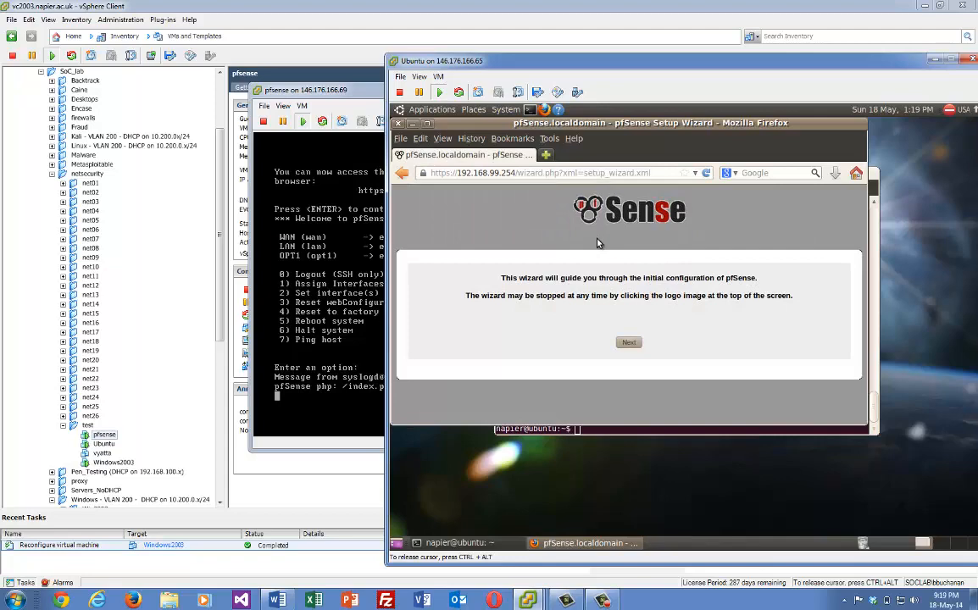
left_click(628, 343)
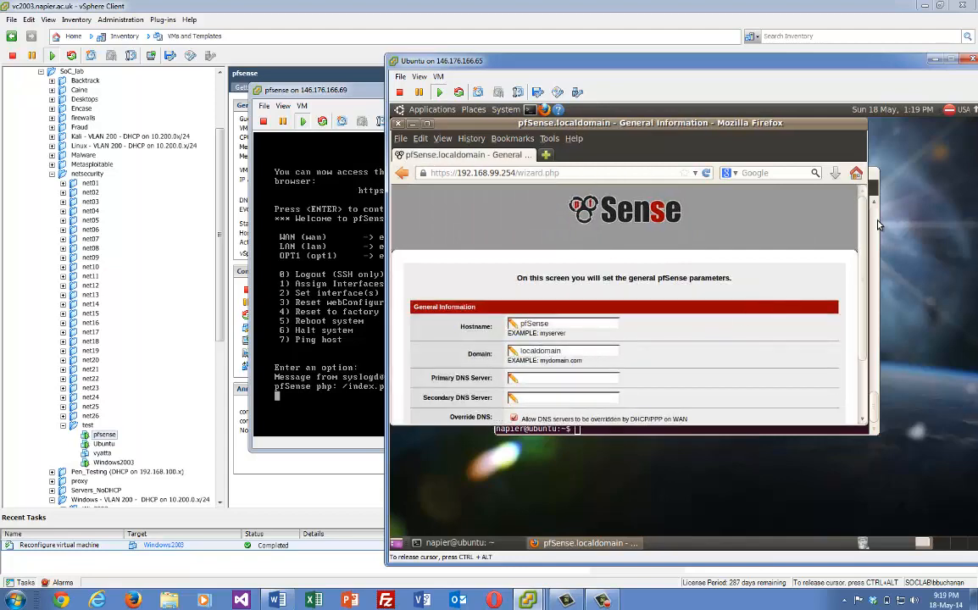
Pass General Information and Time Server, then uncheck Block RFC1918 and Block bogon networks on WAN
scroll(762, 317, "down", 2)
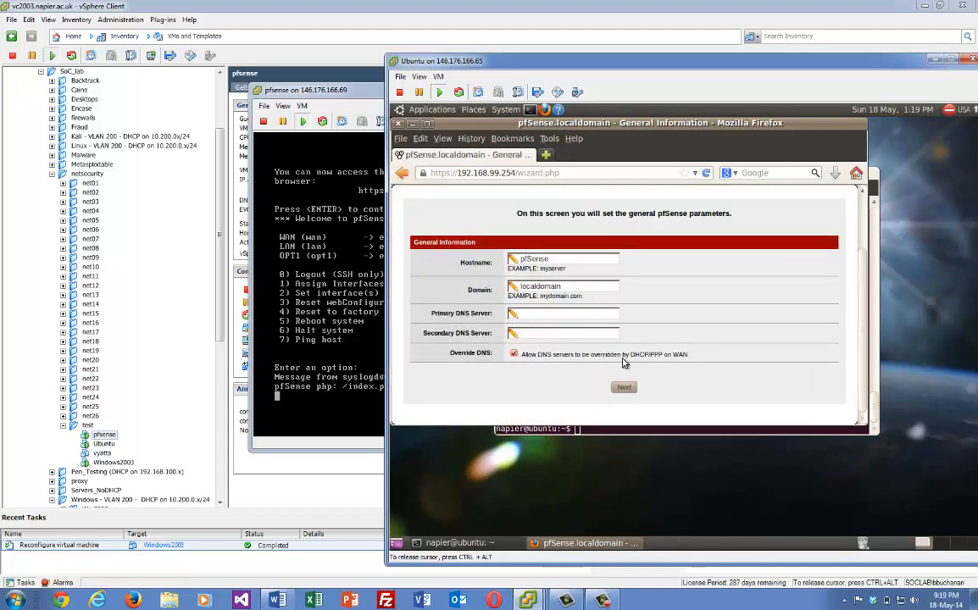
left_click(624, 389)
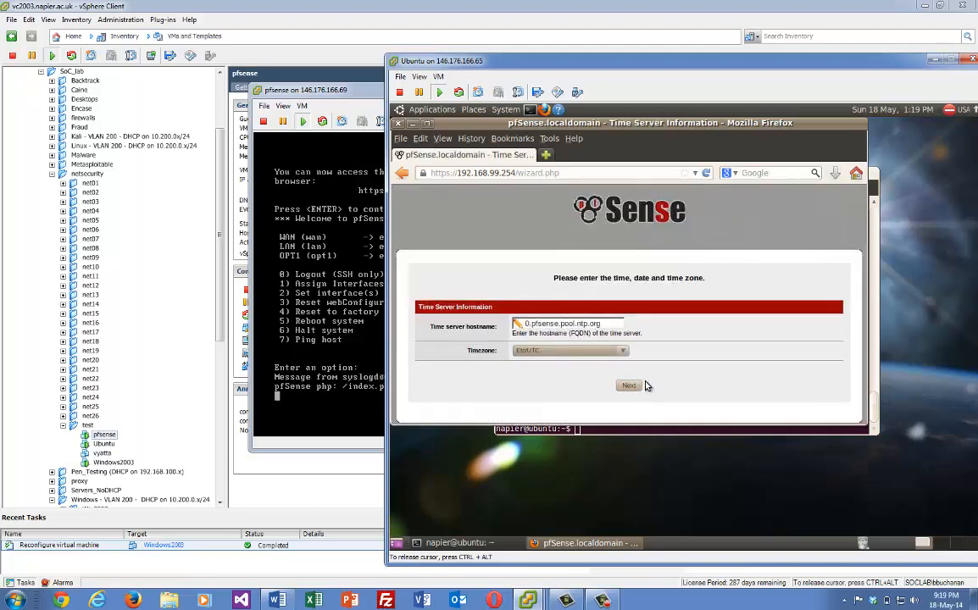
left_click(628, 388)
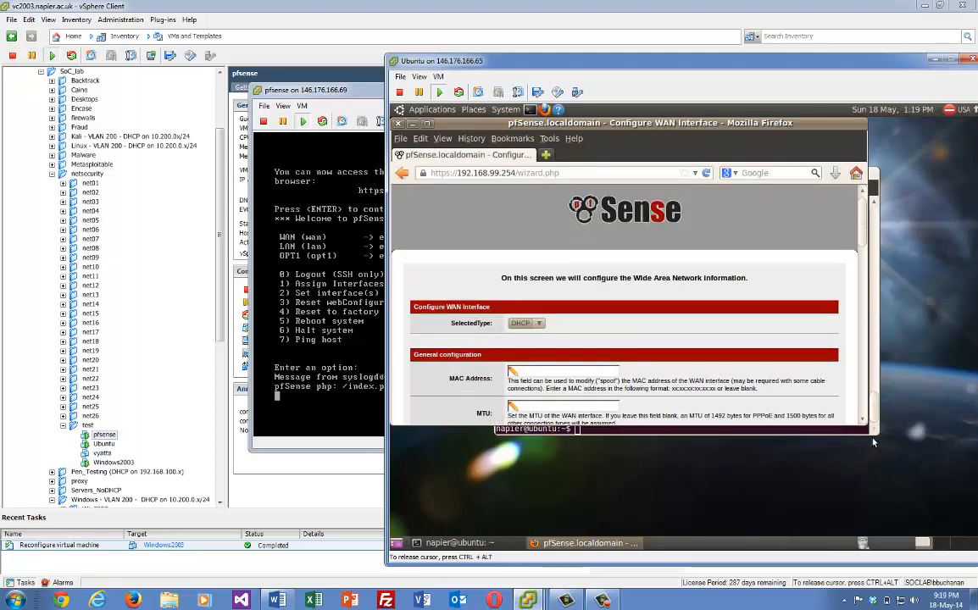
scroll(865, 264, "down", 10)
left_click_drag(862, 333, 862, 400)
scroll(593, 339, "up", 1)
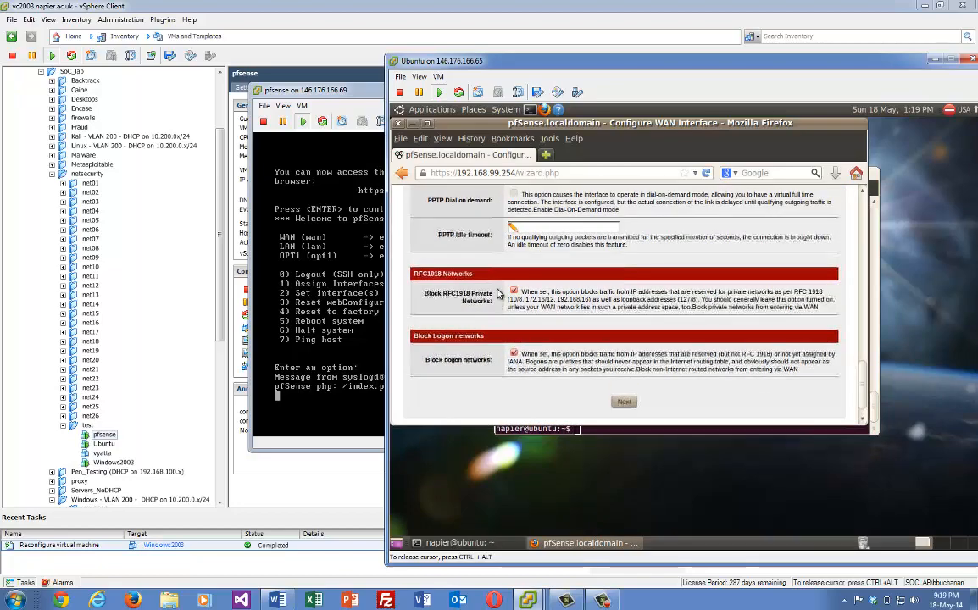
left_click(514, 292)
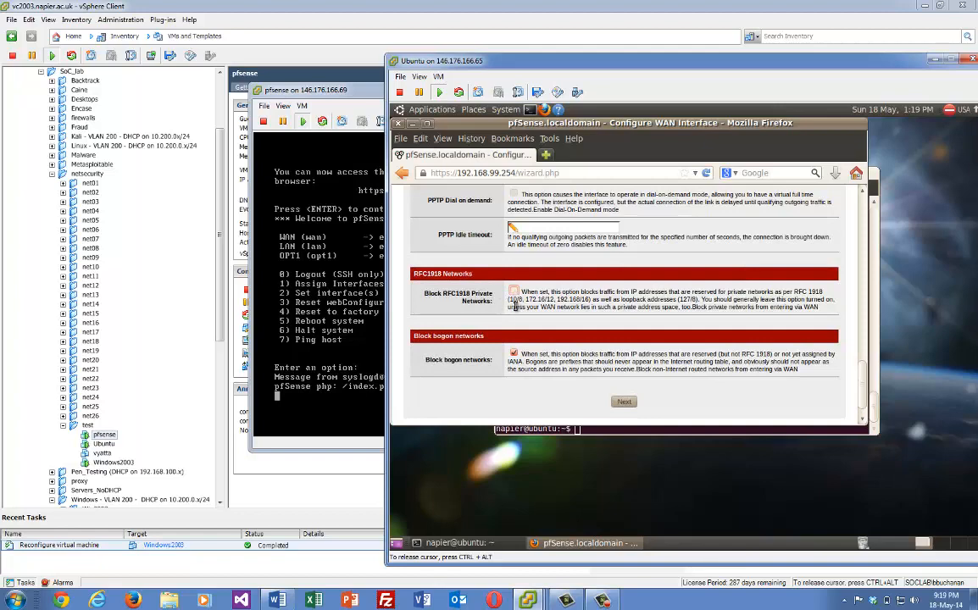
left_click(624, 404)
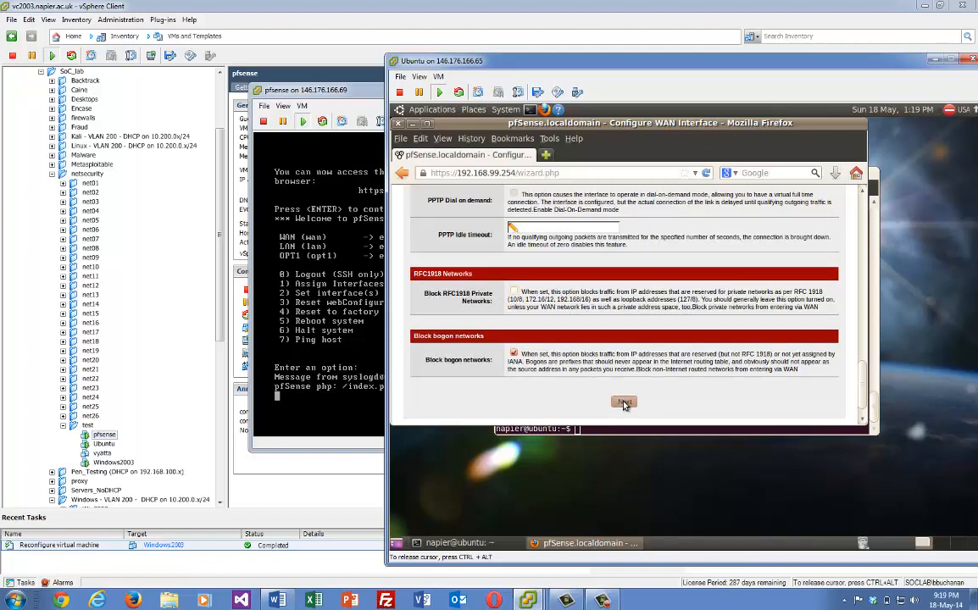
left_click(514, 352)
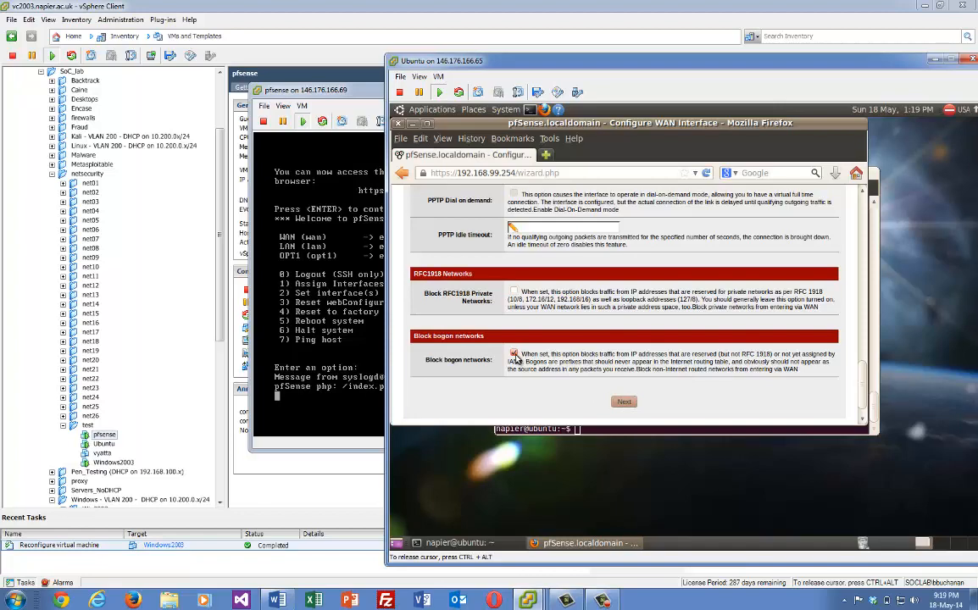
left_click(624, 402)
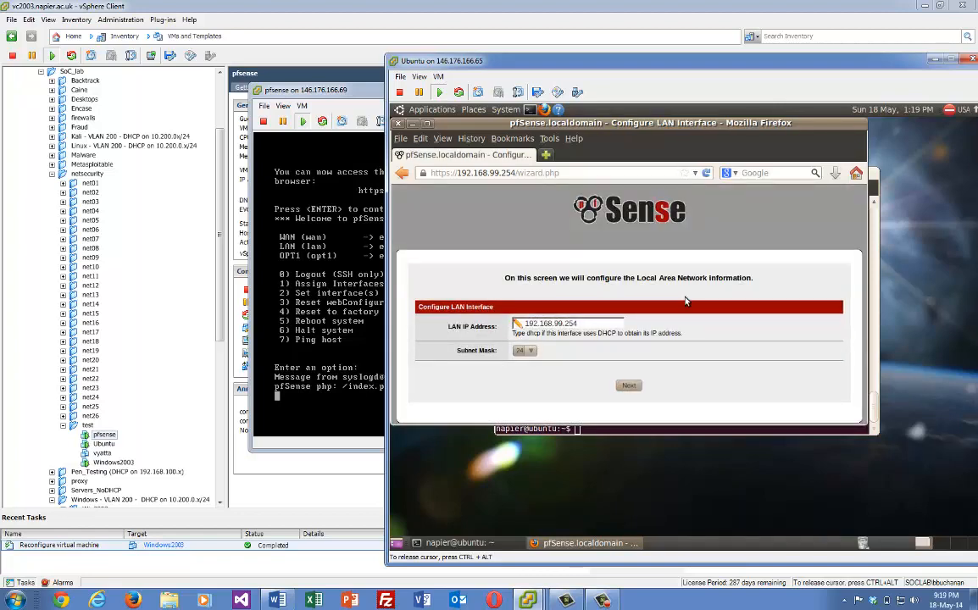
Continue past the LAN and admin password steps, then go back after the password error
left_click(629, 388)
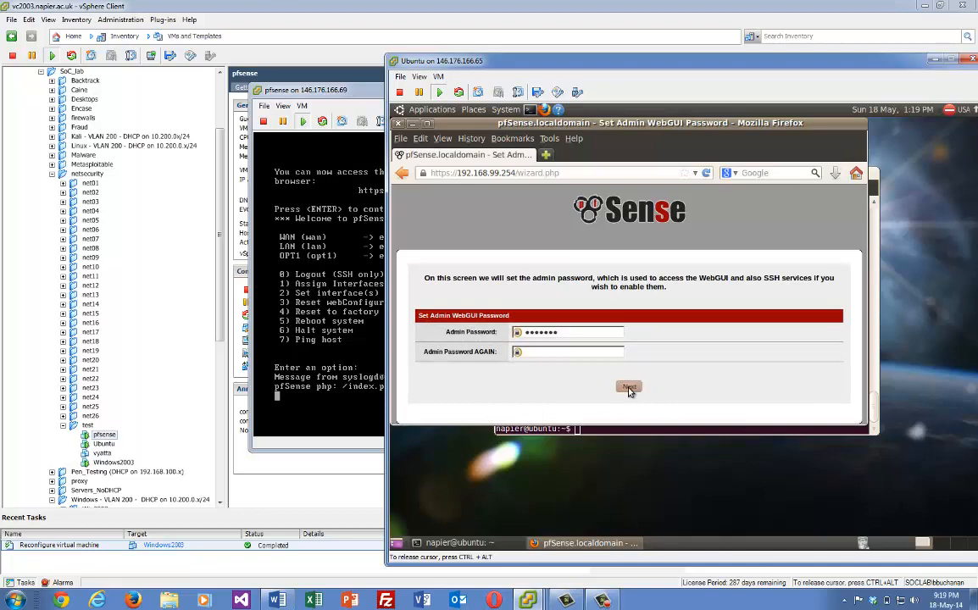
left_click(629, 388)
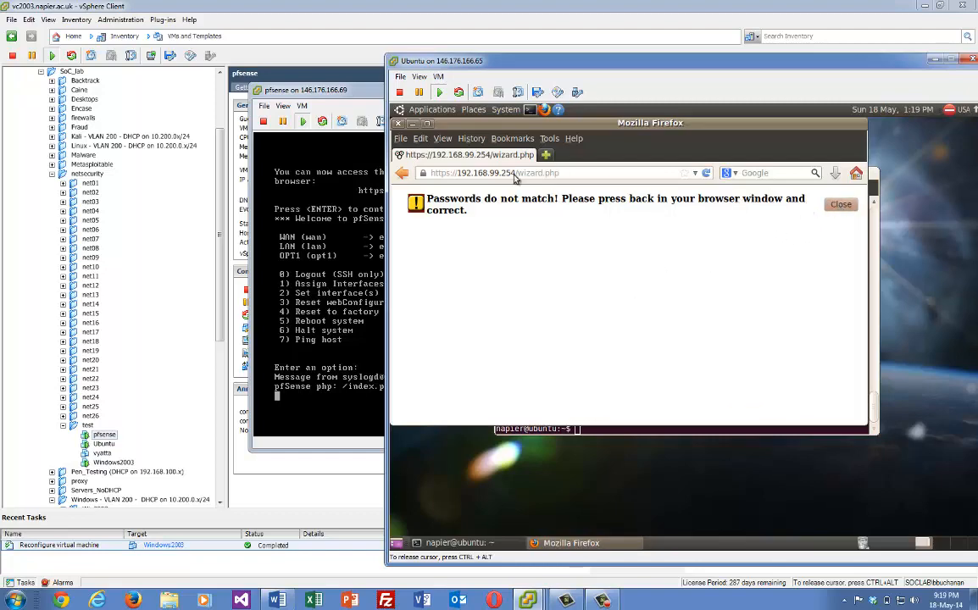
left_click(401, 173)
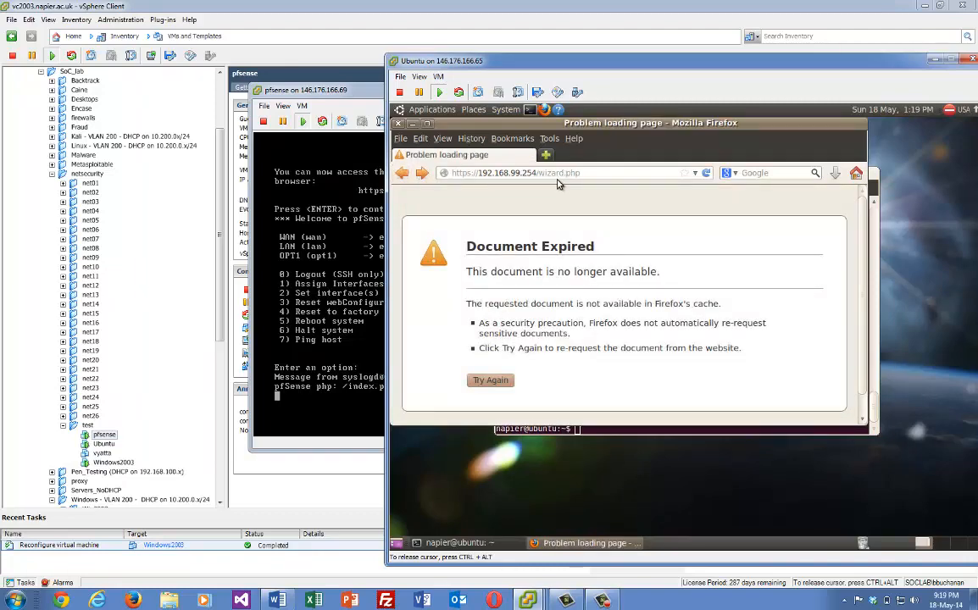
left_click_drag(539, 173, 582, 173)
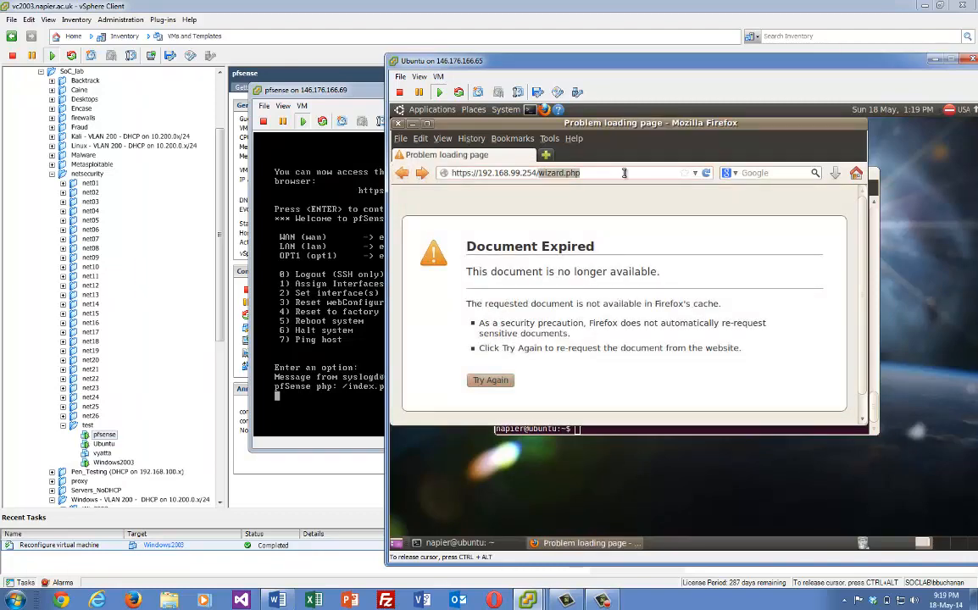
Return to the pfSense home page and open the OPT1 interface settings
key("BackSpace")
key("Return")
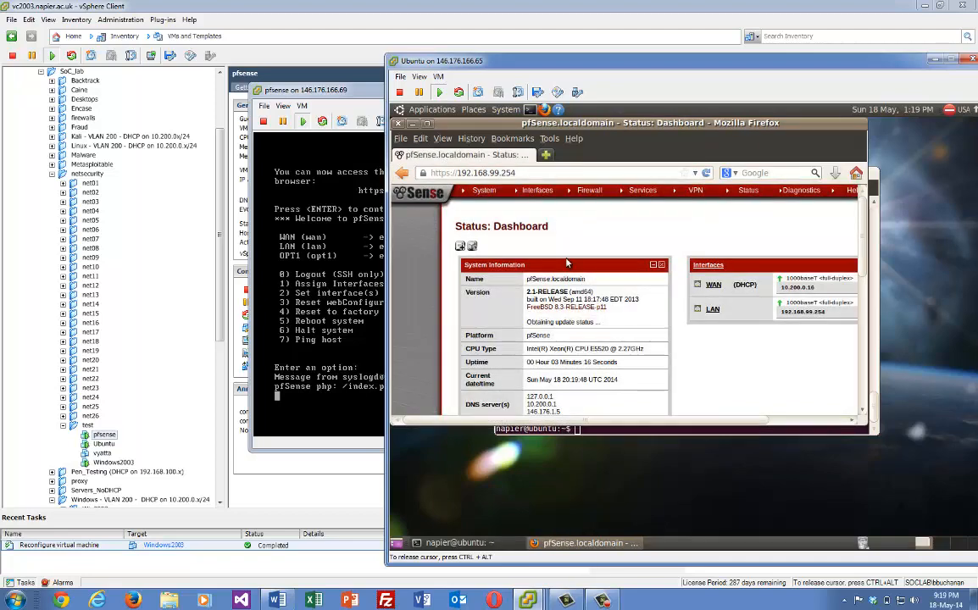
mouse_move(535, 189)
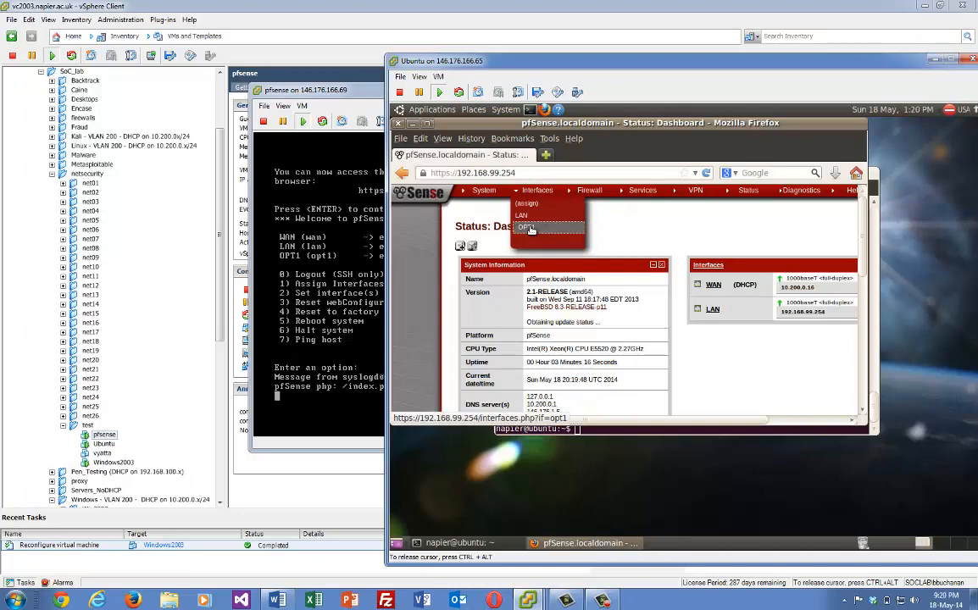
left_click(527, 228)
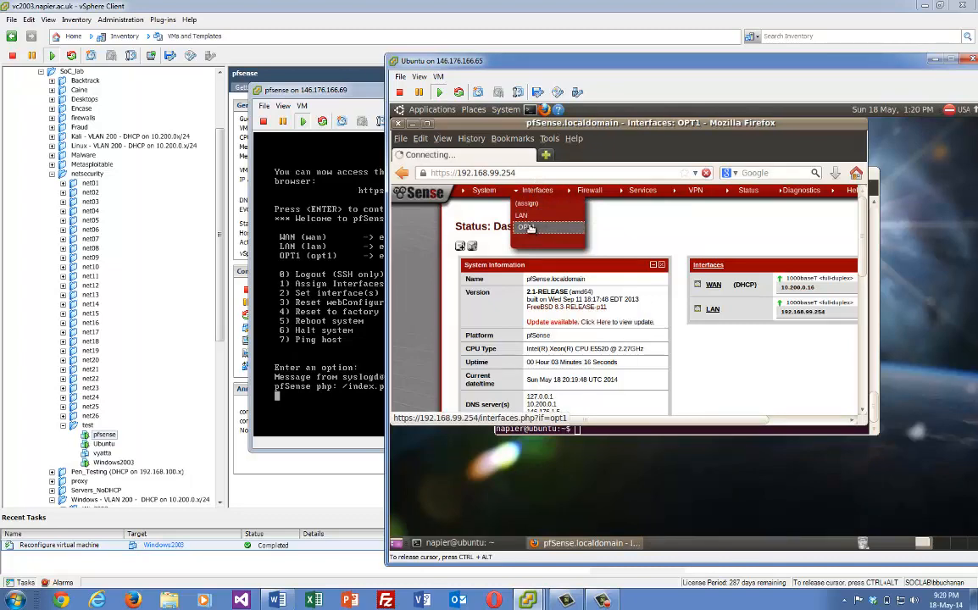
Enable OPT1, set its IPv4 type to Static IPv4, and rename it DMZ
left_click(568, 275)
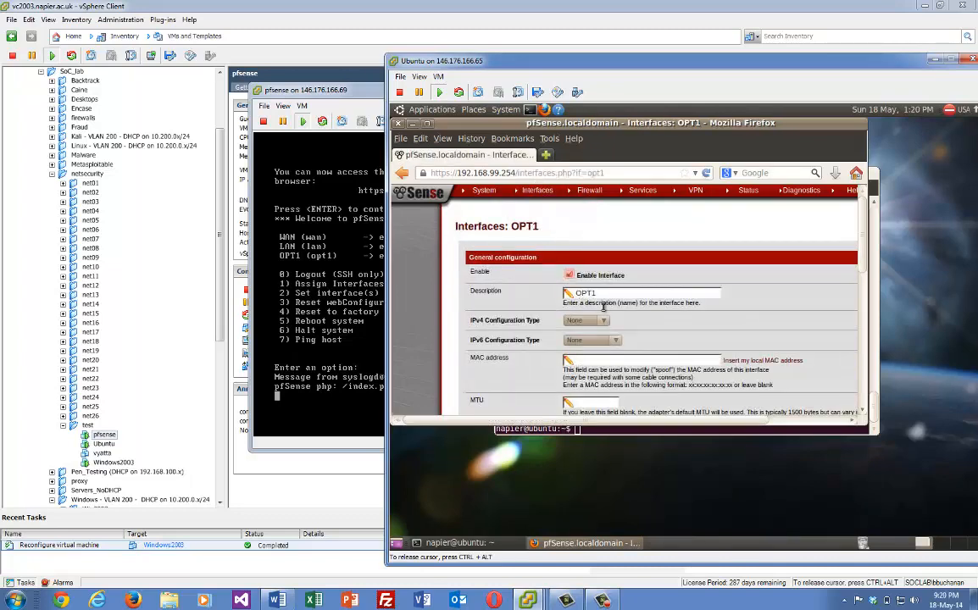
scroll(862, 310, "down", 3)
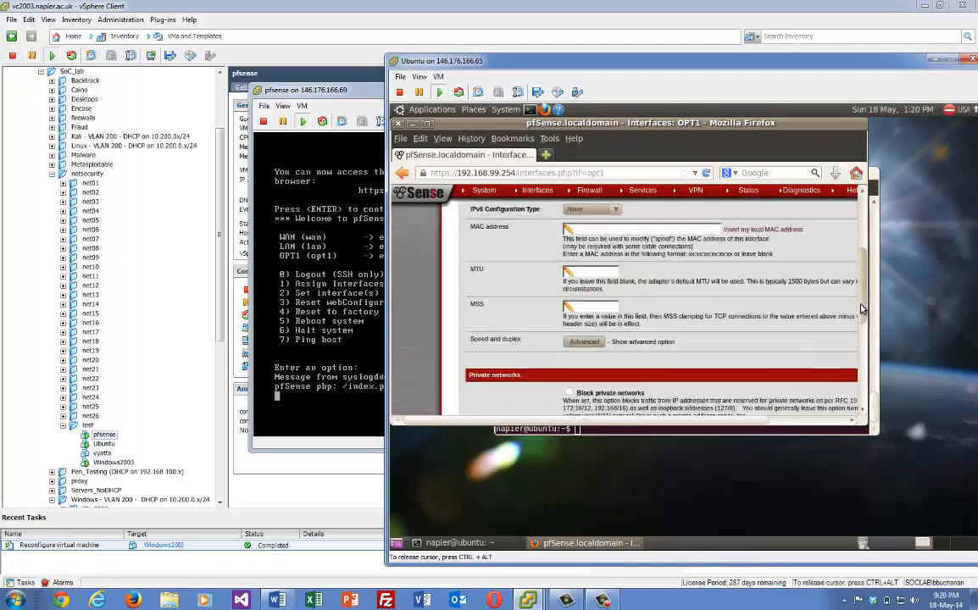
scroll(860, 326, "down", 1)
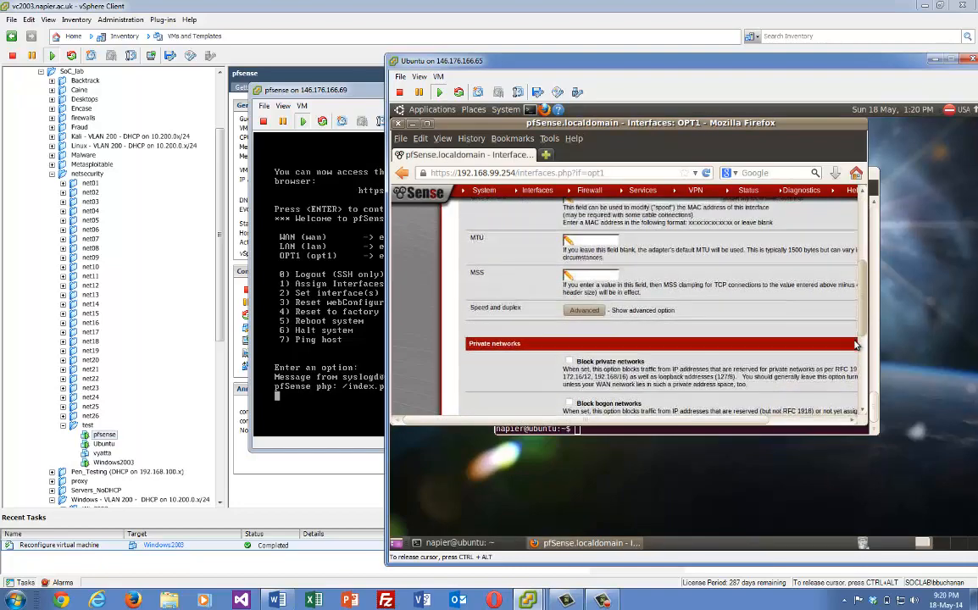
scroll(856, 345, "down", 1)
scroll(854, 290, "up", 3)
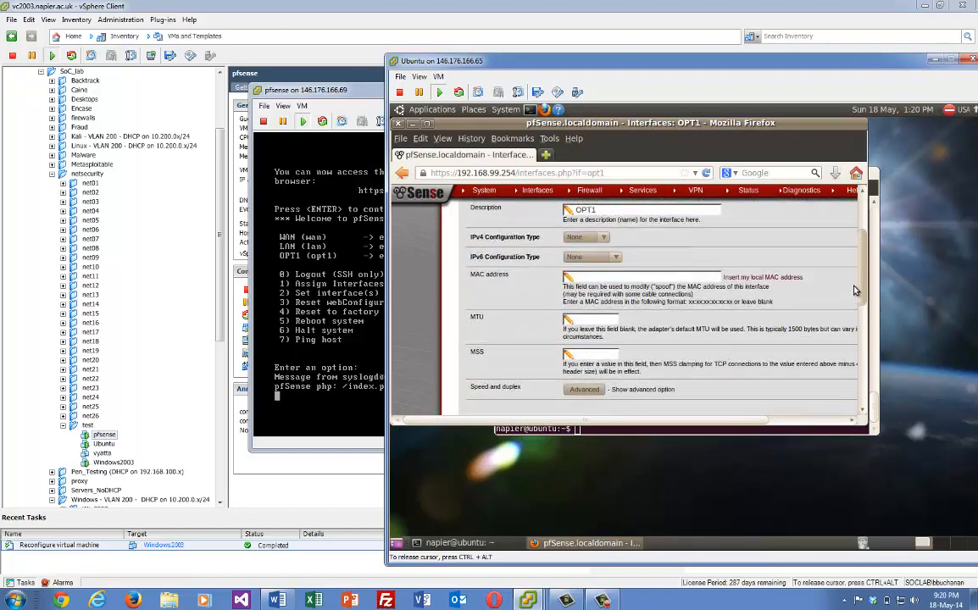
scroll(679, 237, "up", 1)
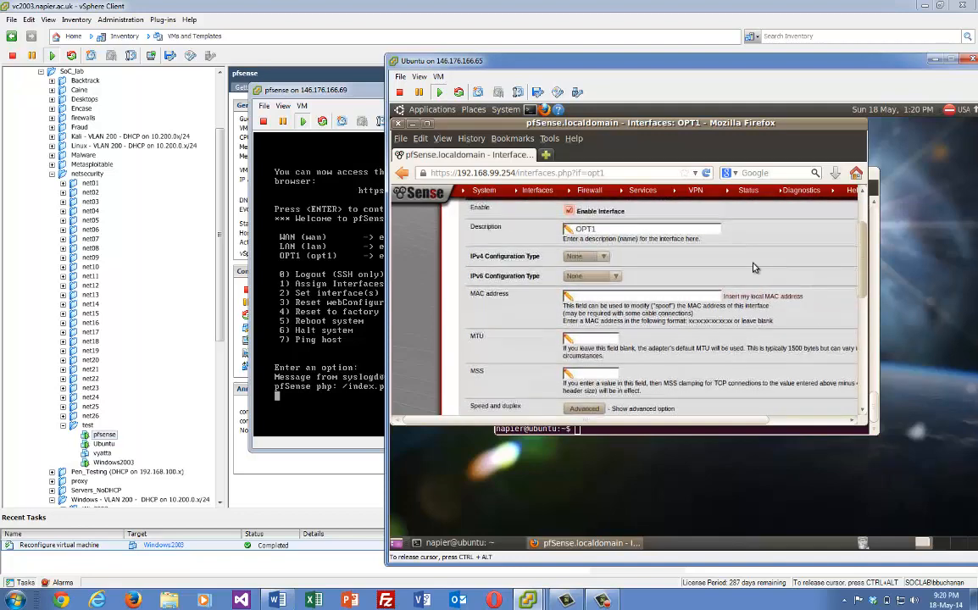
left_click(605, 259)
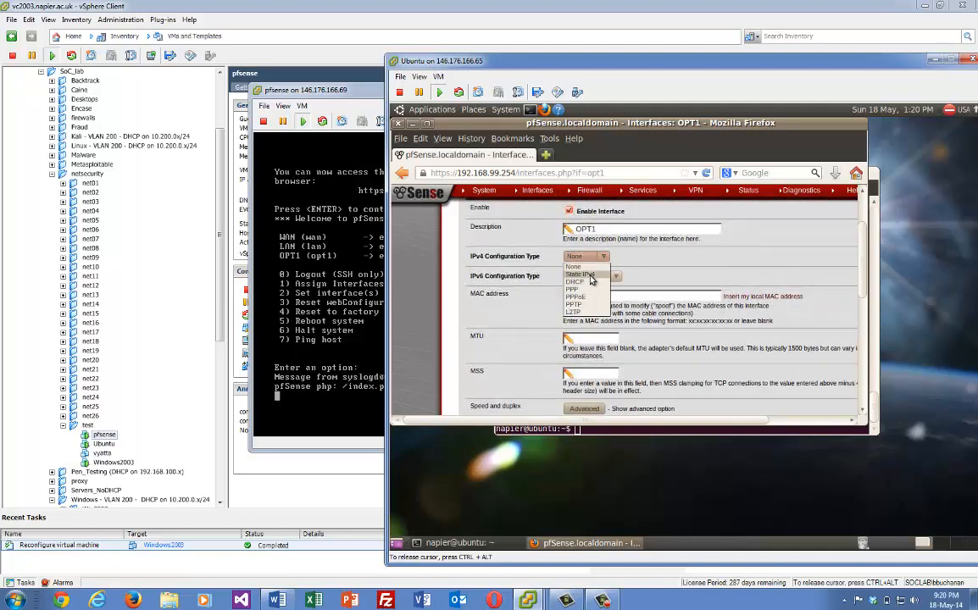
left_click(591, 276)
left_click(608, 231)
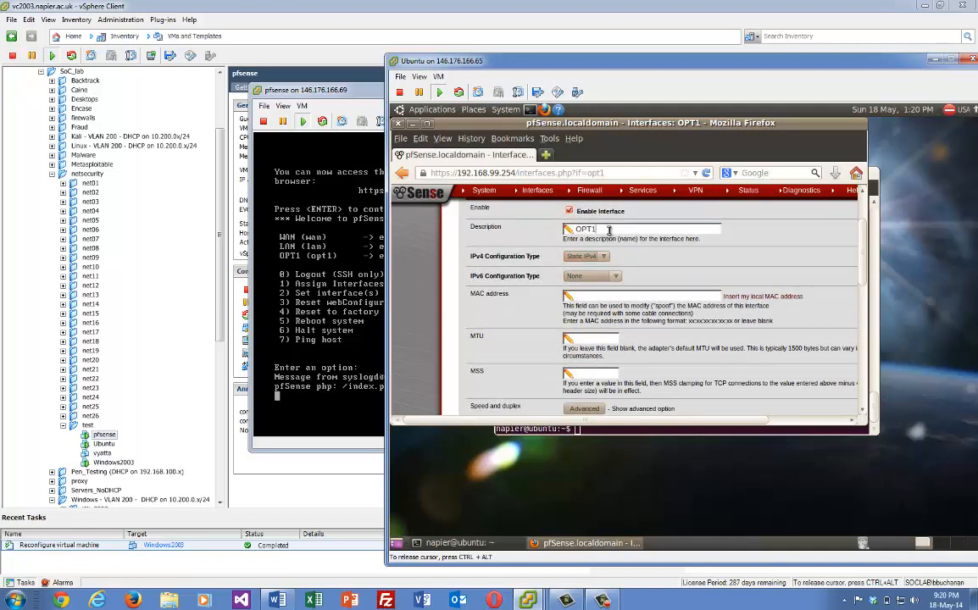
double_click(568, 228)
type("DMZ")
Give the DMZ interface 192.168.100.254/24, save, and apply the changes
scroll(859, 269, "down", 4)
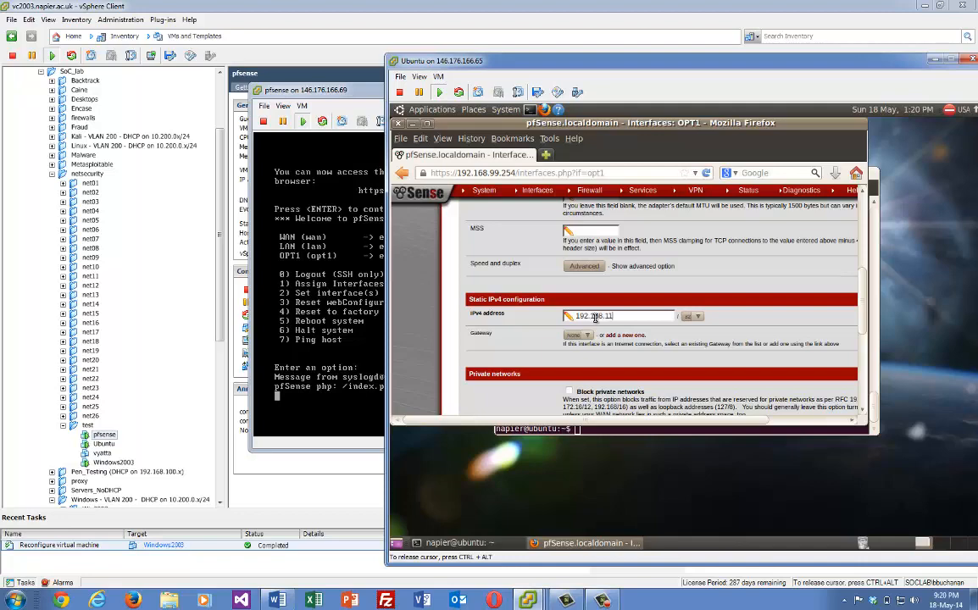
type("4")
key("BackSpace")
key("BackSpace")
key("BackSpace")
type("0")
left_click(690, 317)
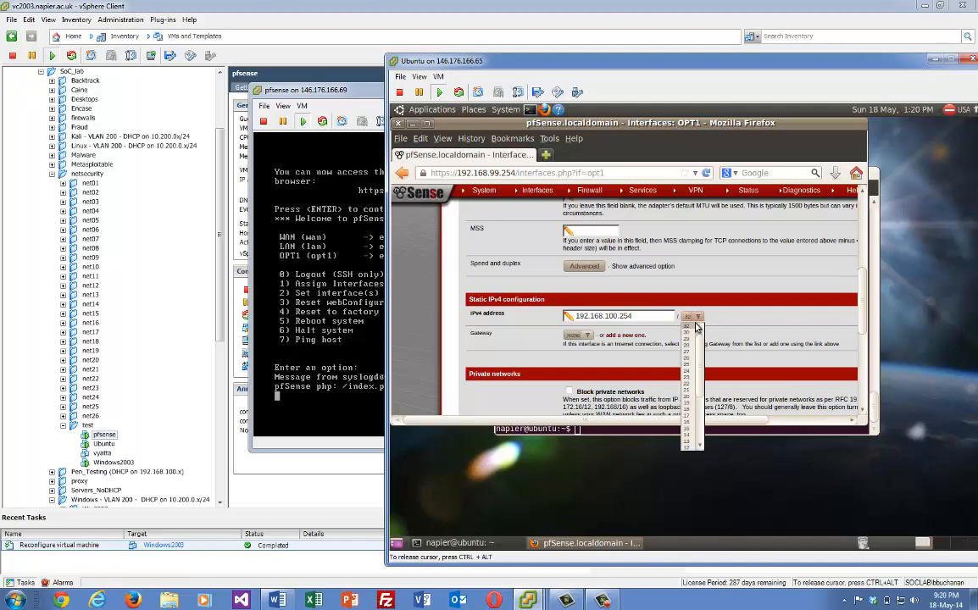
left_click(689, 373)
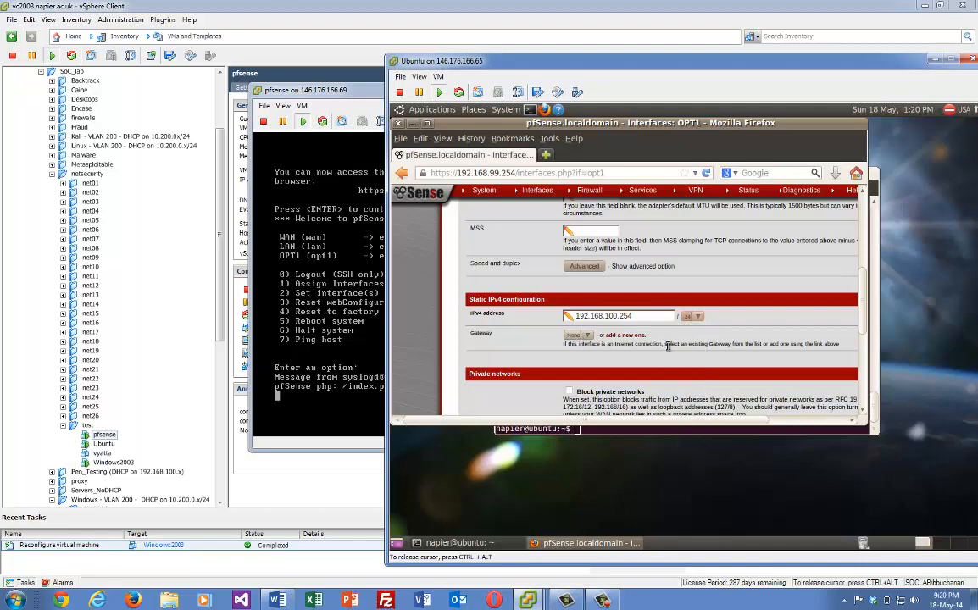
left_click_drag(861, 282, 859, 351)
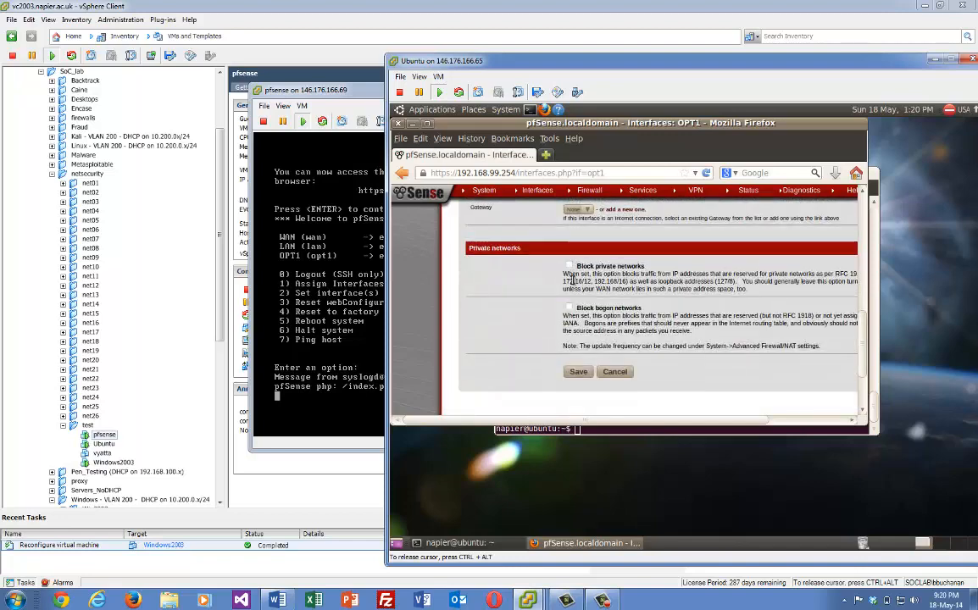
left_click(578, 372)
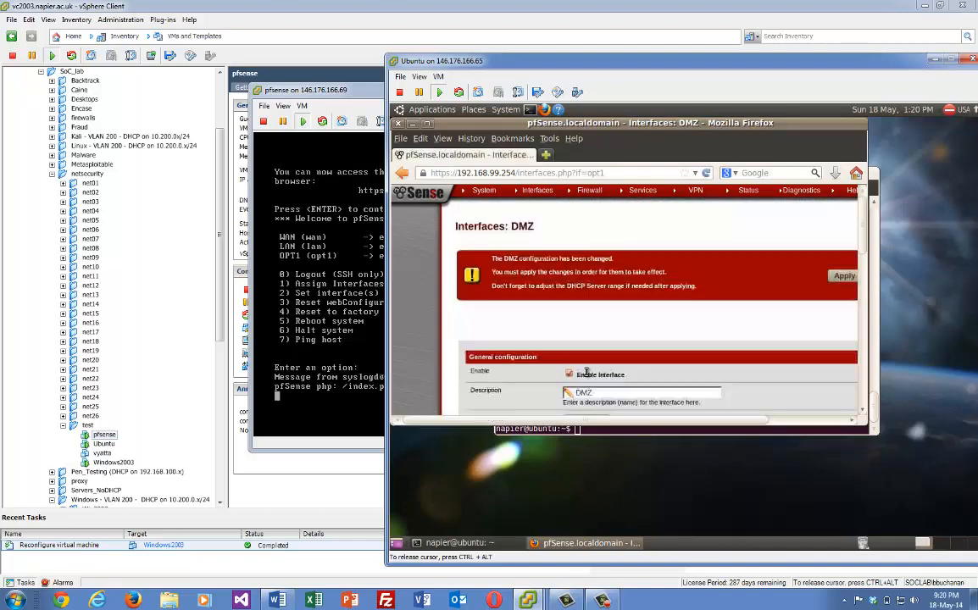
left_click(843, 277)
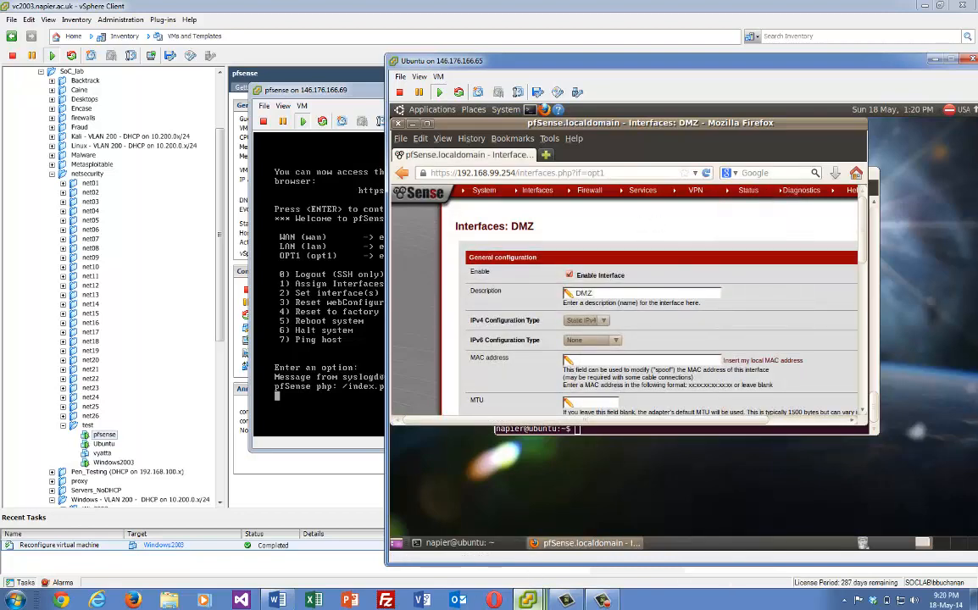
Open the Windows2003 virtual machine's console from the inventory
left_click(113, 463)
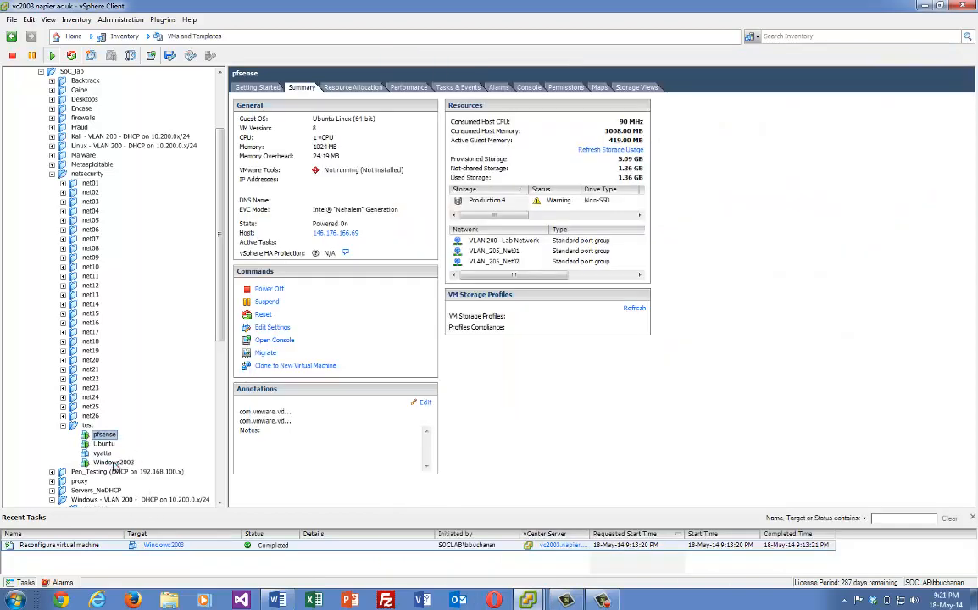
left_click(116, 466)
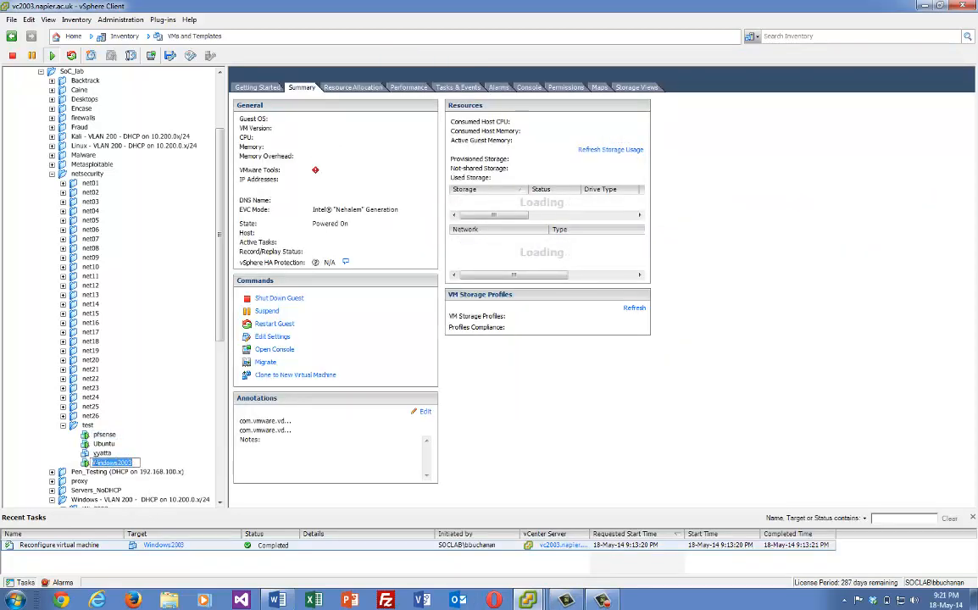
left_click(87, 461)
right_click(86, 464)
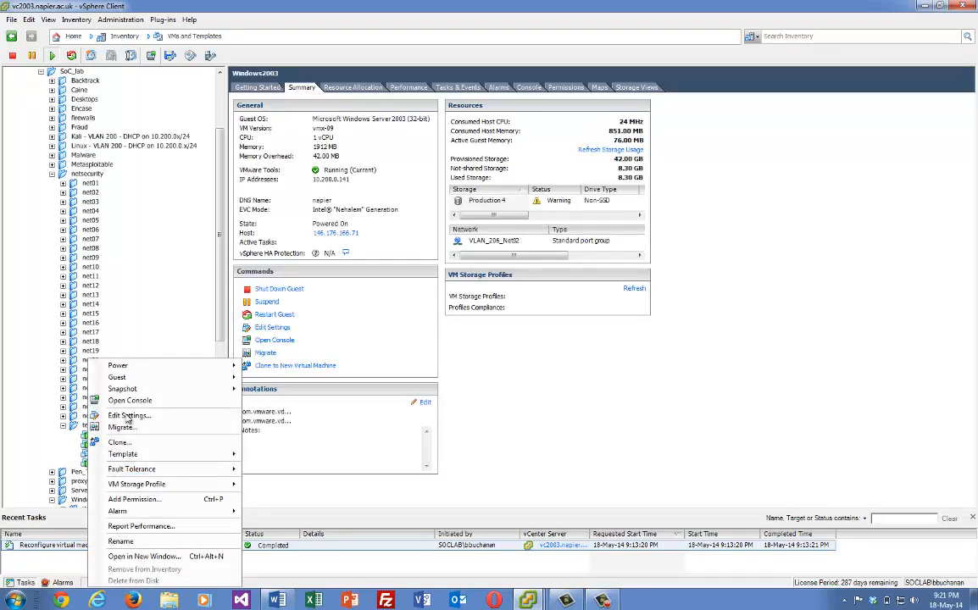
left_click(179, 400)
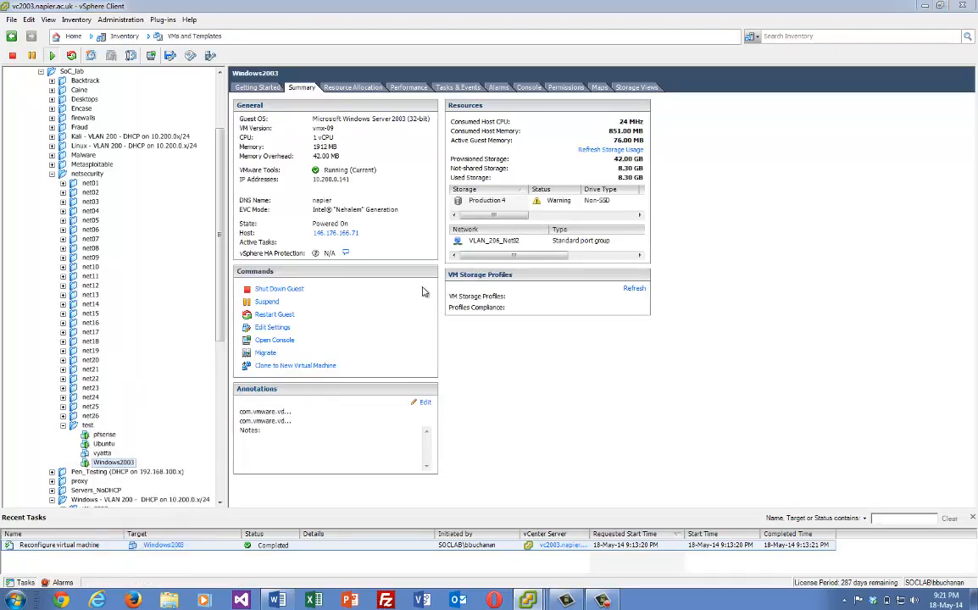
mouse_move(527, 602)
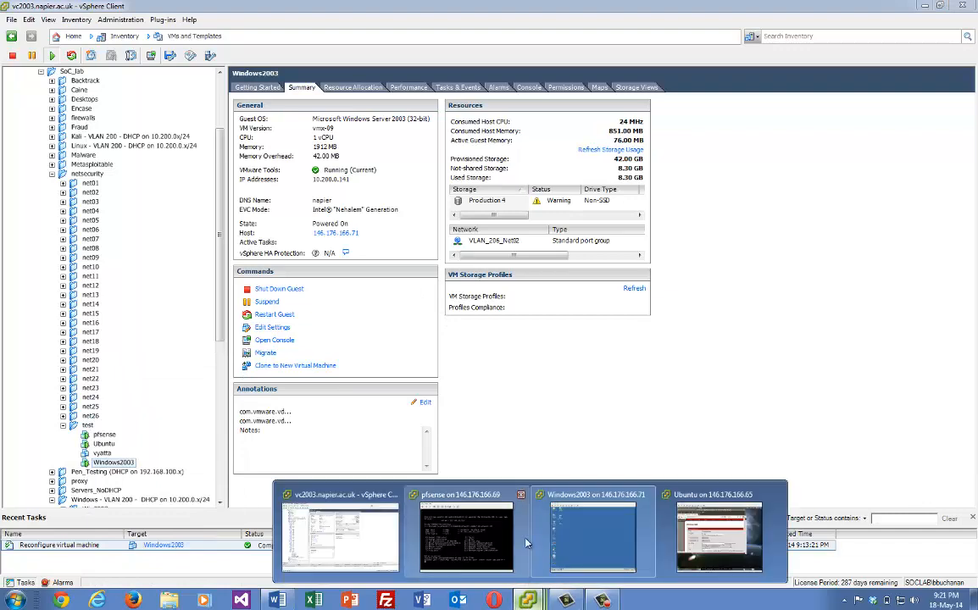
left_click(559, 533)
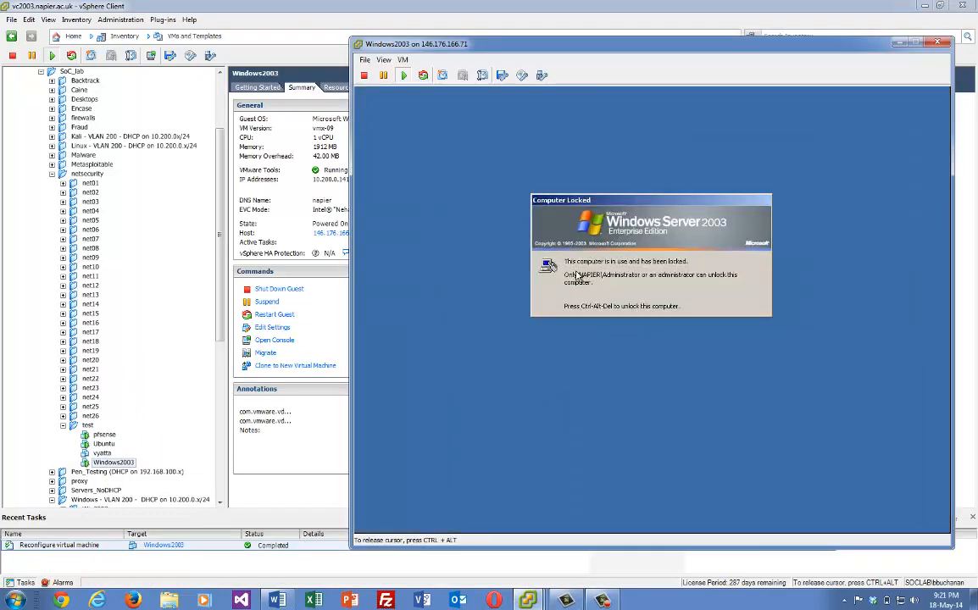
Send Ctrl+Alt+Del and unlock the guest with the Administrator password
left_click(403, 60)
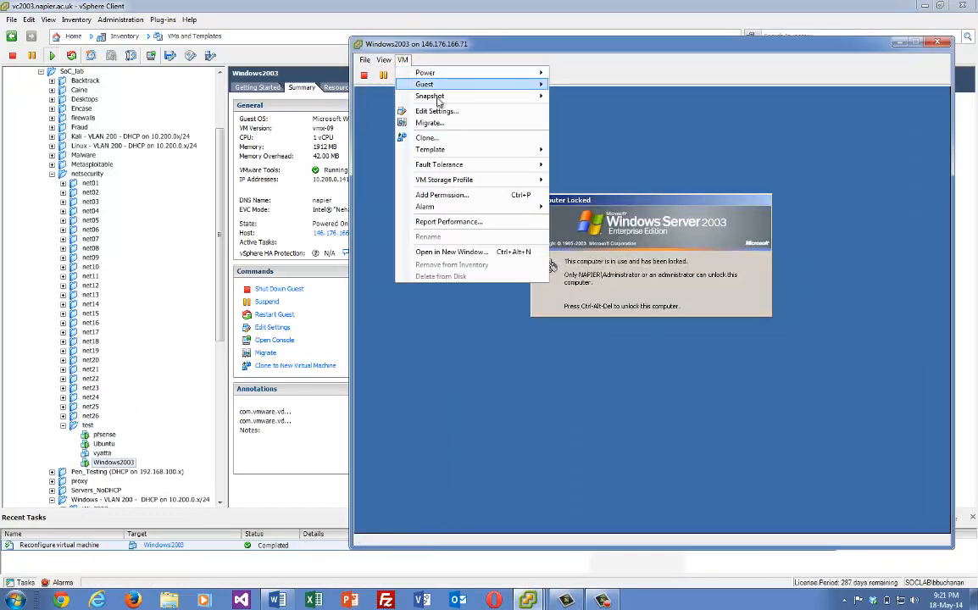
mouse_move(519, 104)
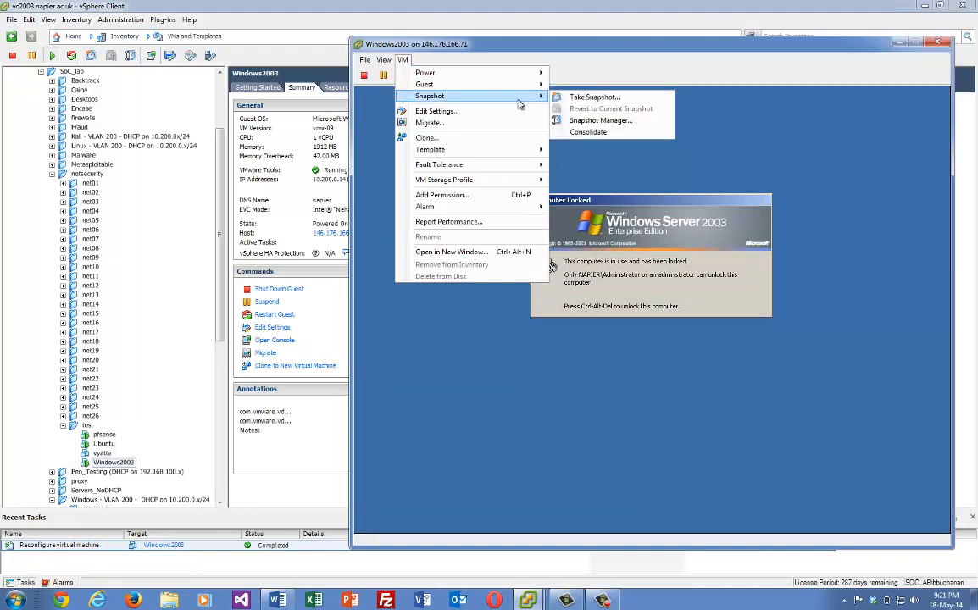
mouse_move(525, 84)
left_click(583, 96)
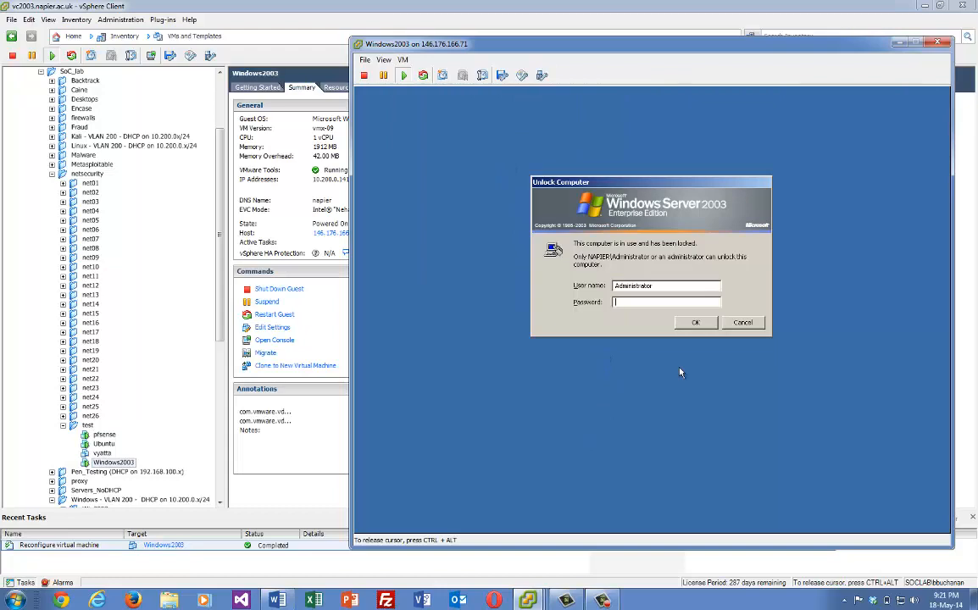
type("*******")
key("Return")
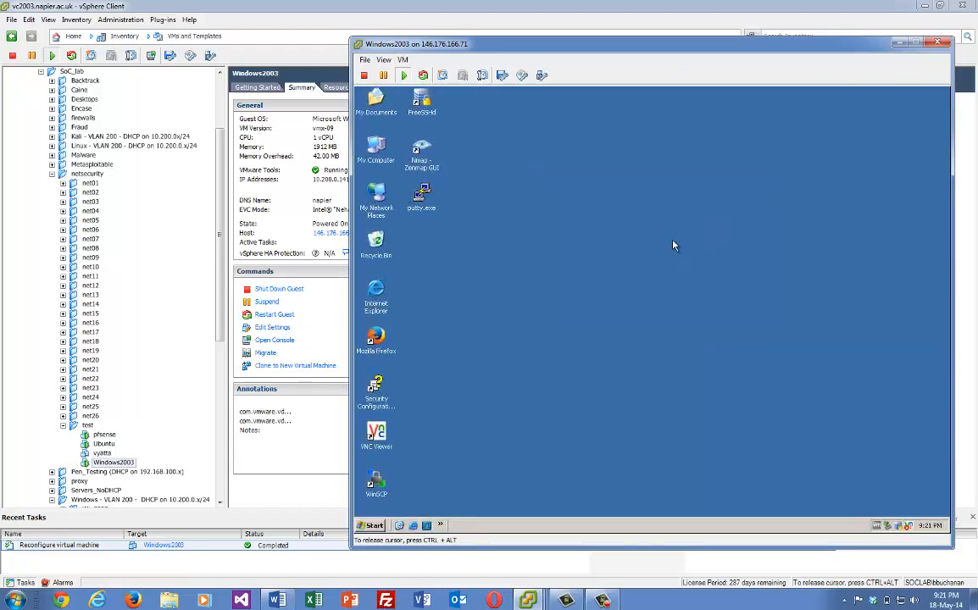
left_click(374, 526)
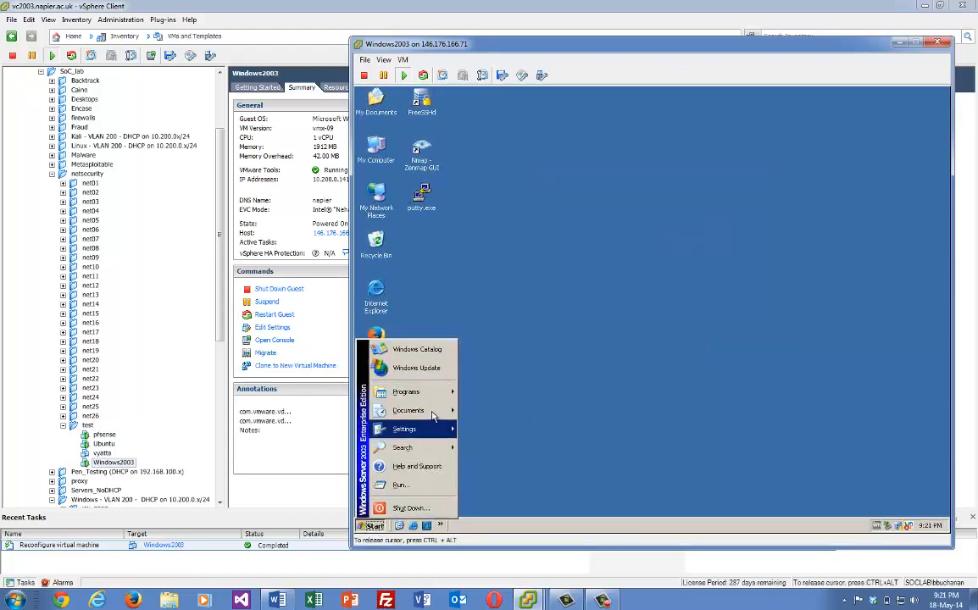
mouse_move(431, 434)
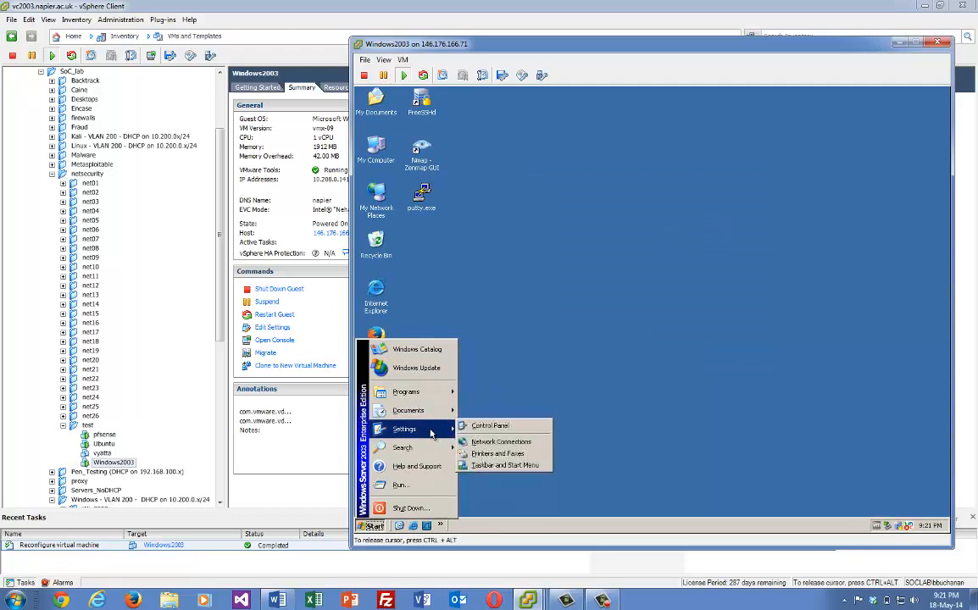
Open the Internet Protocol (TCP/IP) properties of Local Area Connection 2
left_click(499, 442)
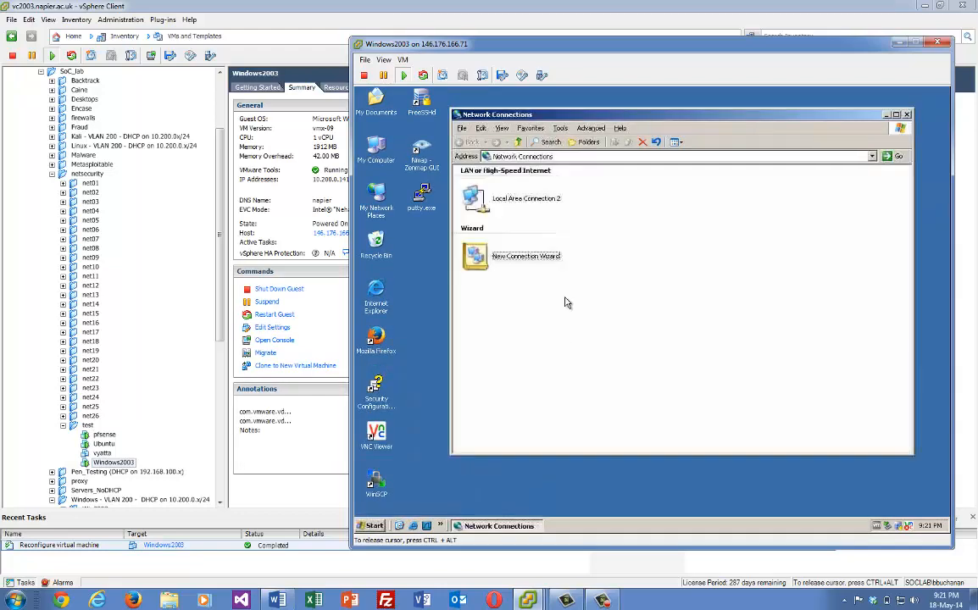
left_click(515, 201)
right_click(513, 195)
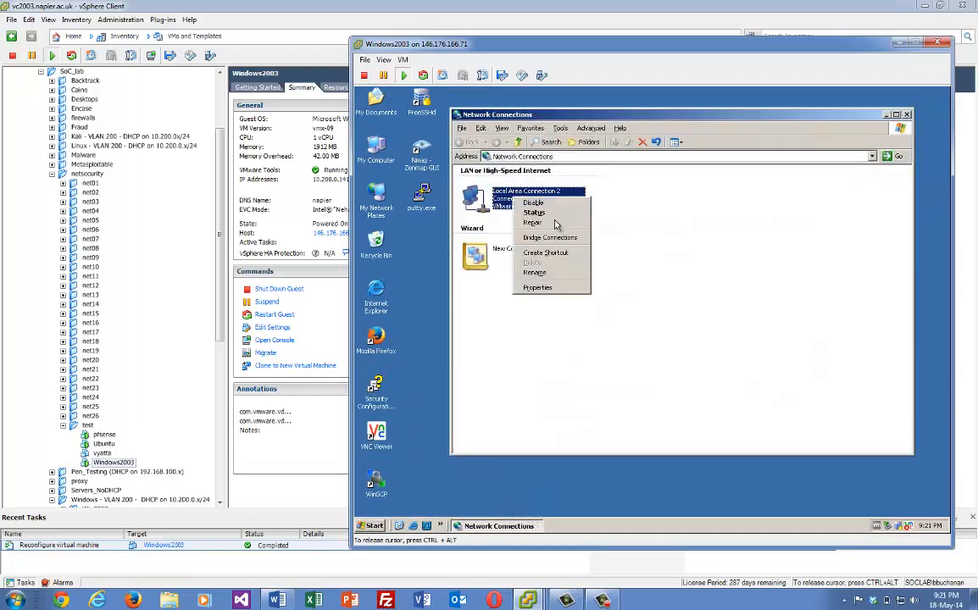
left_click(545, 289)
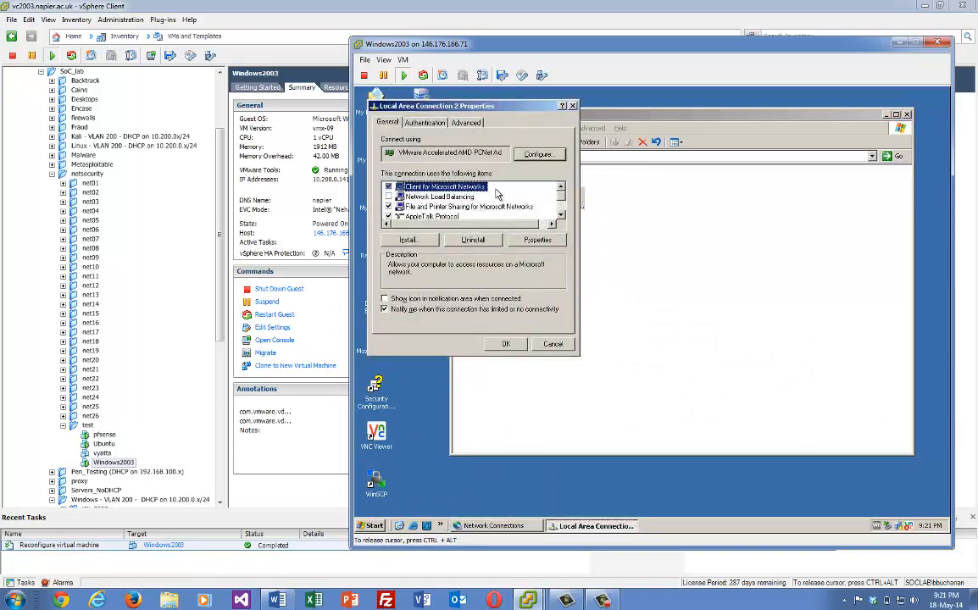
left_click(561, 198)
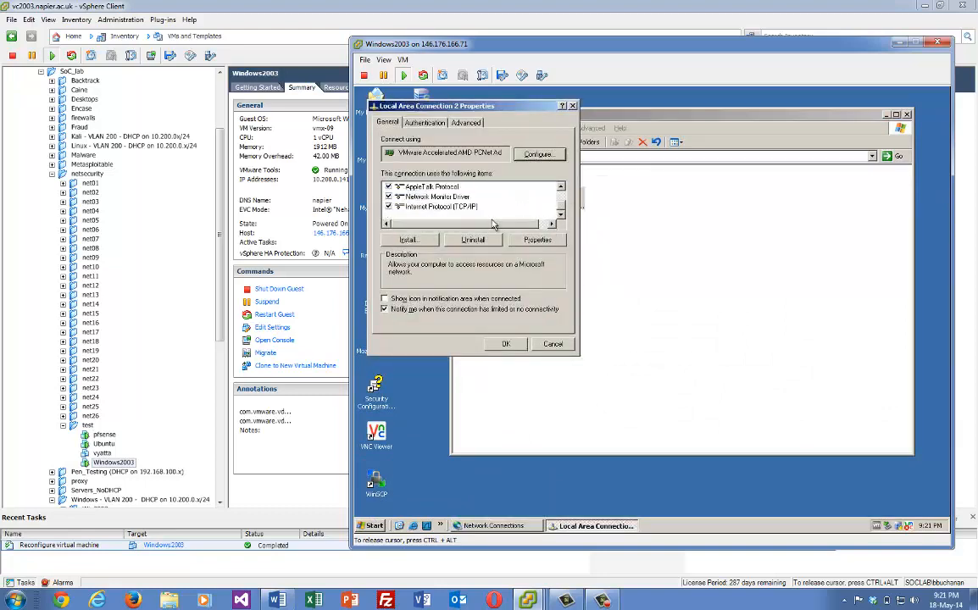
left_click(475, 207)
left_click(539, 240)
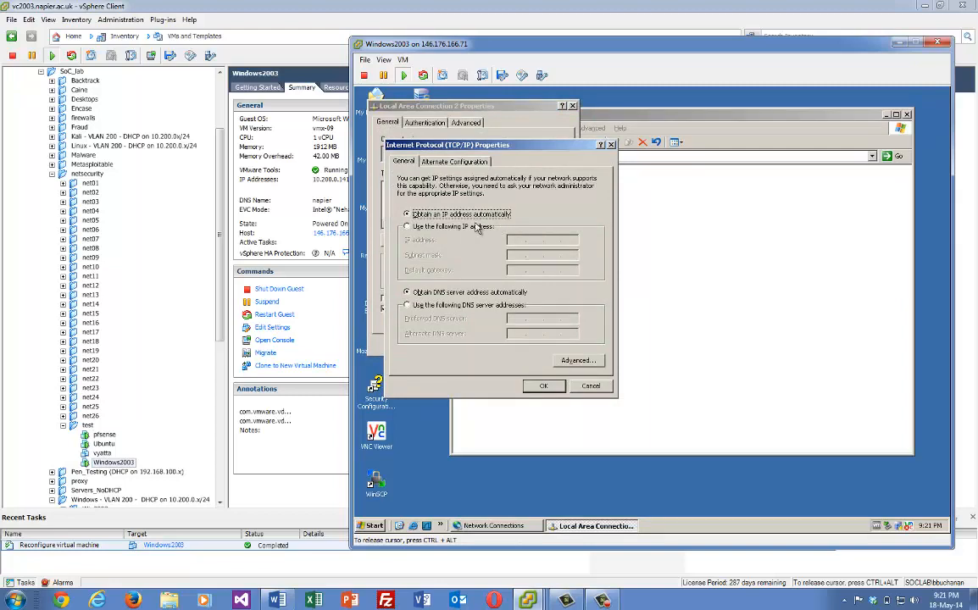
Set static IP 192.168.100.7, mask 255.255.255.0, gateway 192.168.100.254 and DNS 10.200.0.1
left_click(466, 227)
left_click(519, 241)
type("192 . 168 . 100 .")
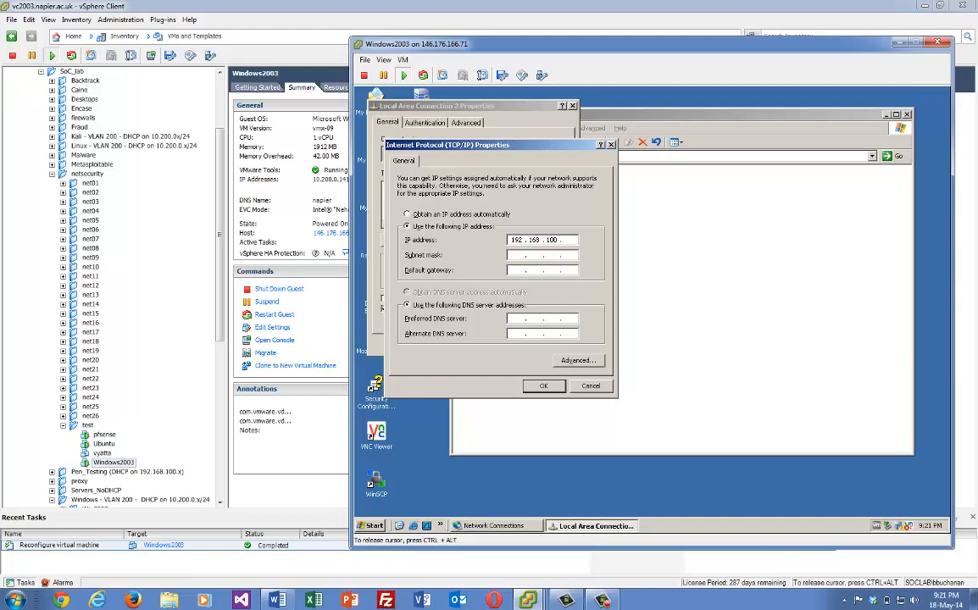
type(" 7")
key("Tab")
left_click(520, 318)
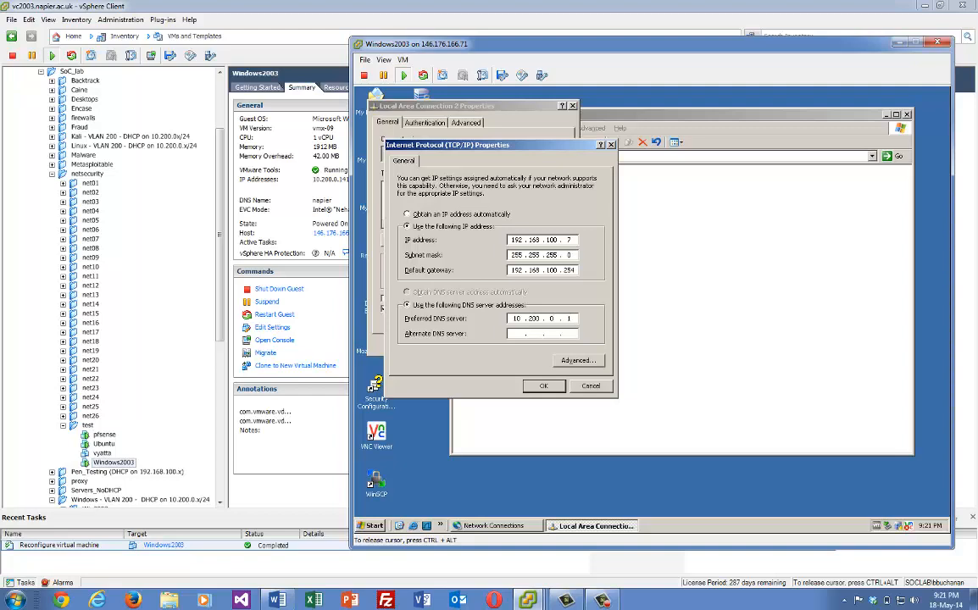
left_click(546, 386)
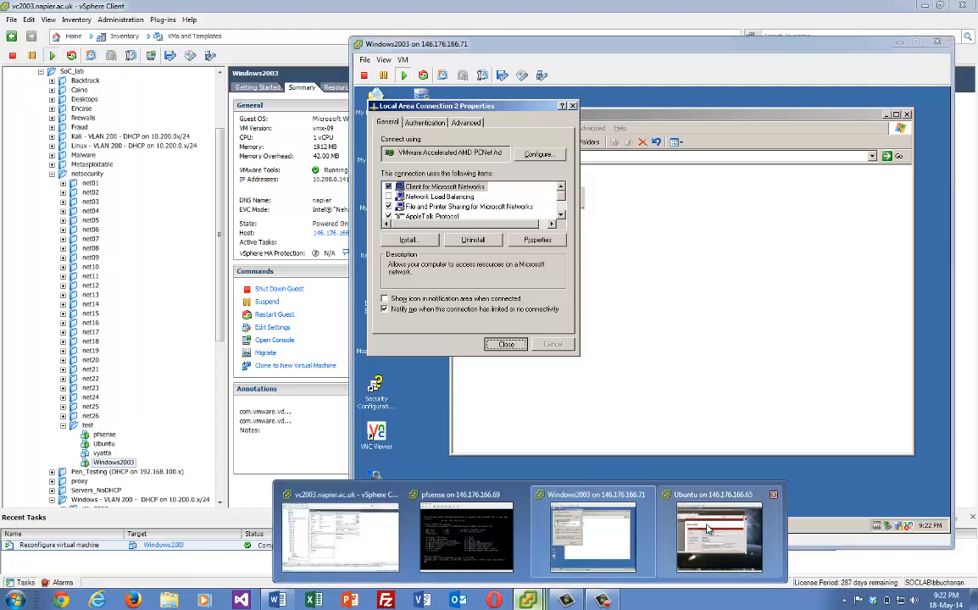
On the Ubuntu console, go to pfSense Firewall > Rules > DMZ and add a new rule
left_click(649, 480)
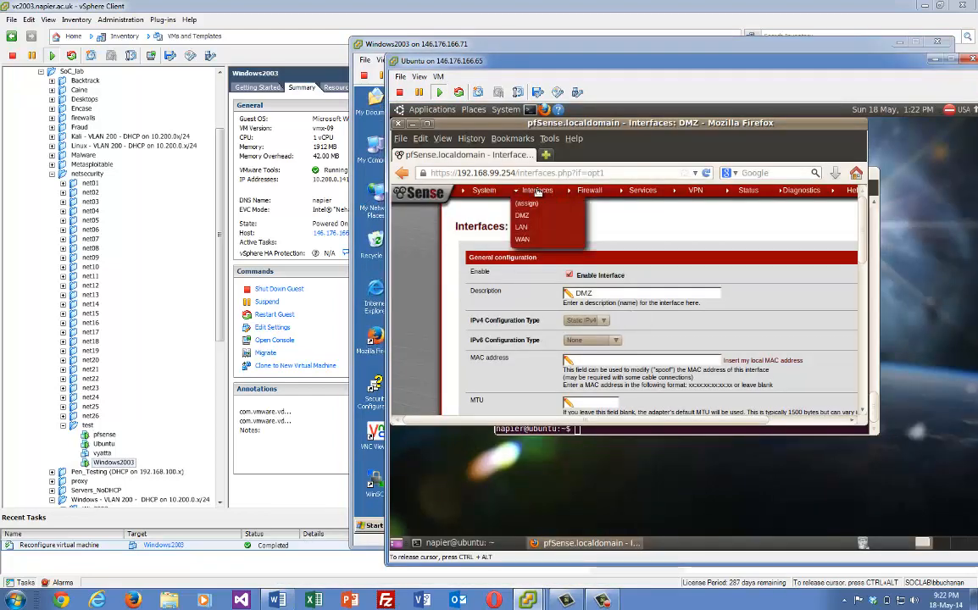
mouse_move(610, 212)
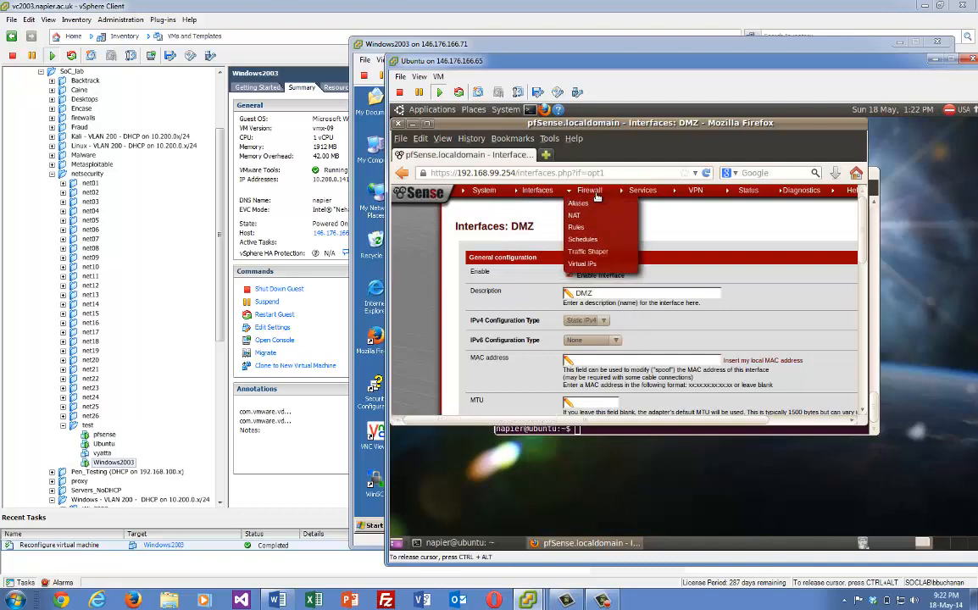
left_click(580, 228)
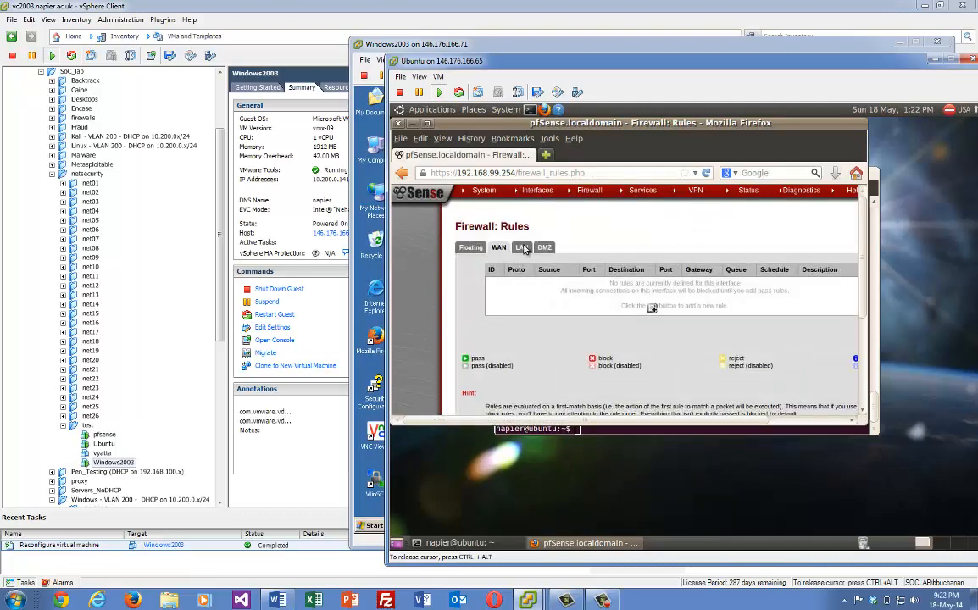
left_click(542, 247)
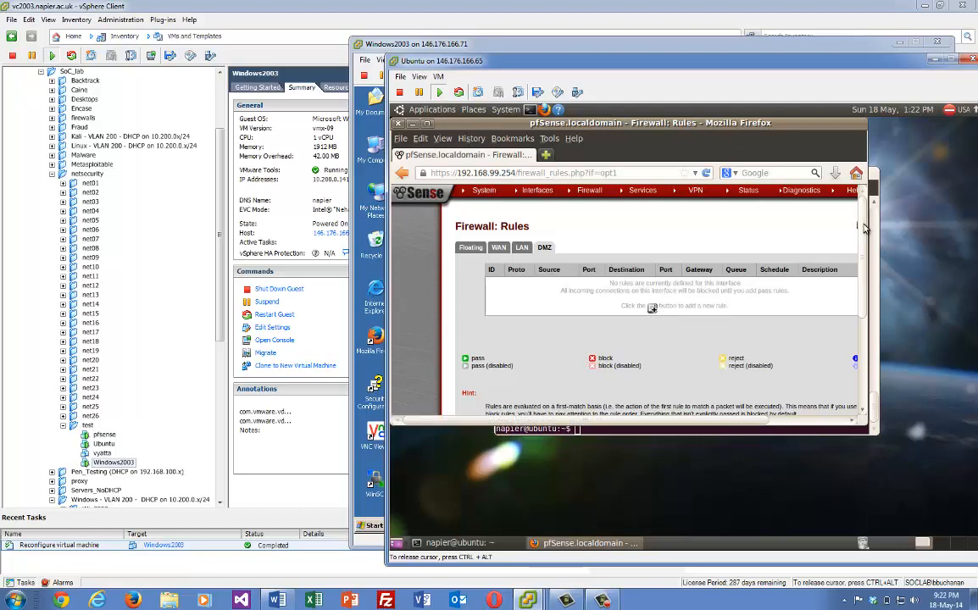
scroll(864, 227, "down", 1)
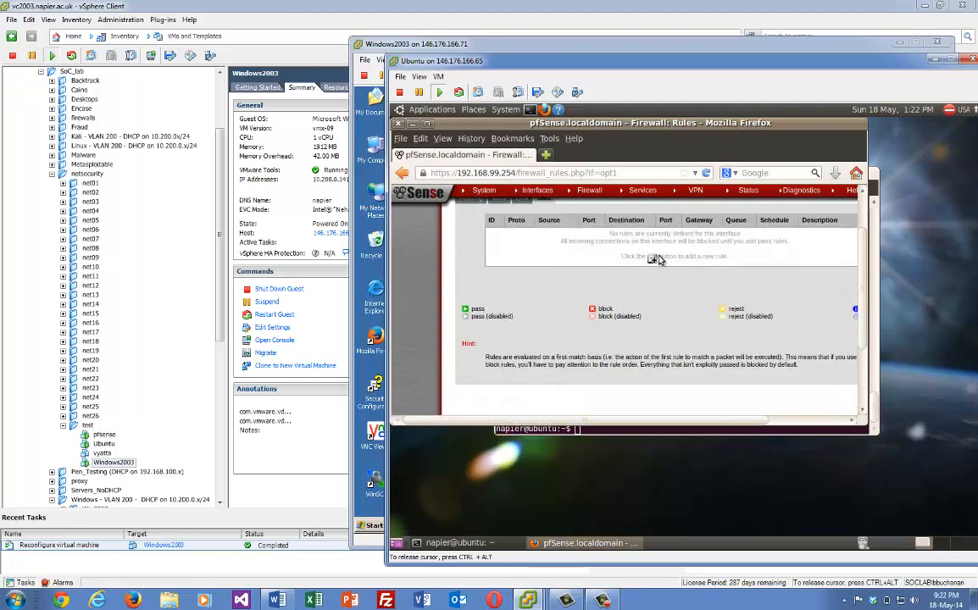
left_click(654, 258)
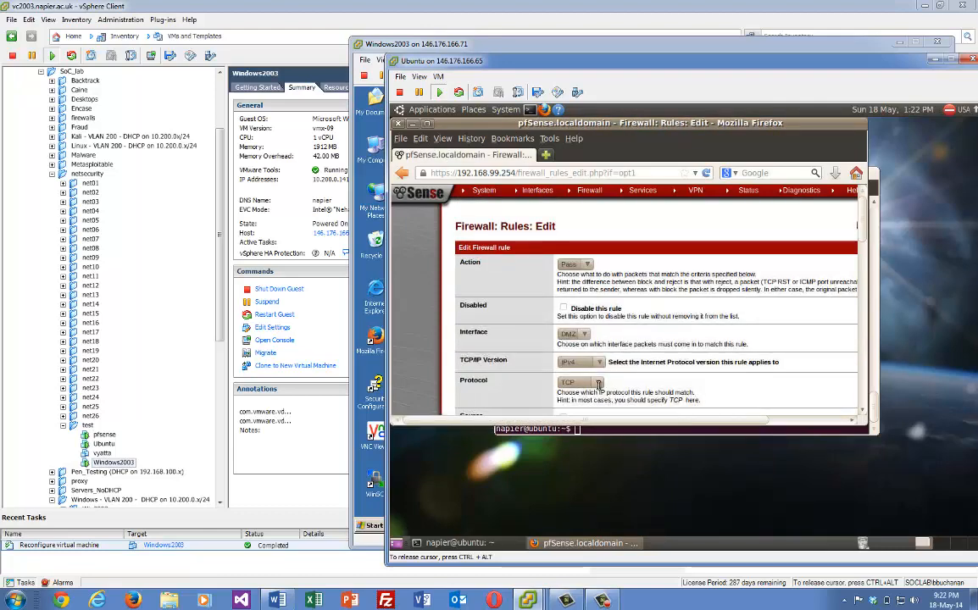
Save the DMZ rule as an IPv4 ICMP pass from any to any and apply changes
left_click(598, 385)
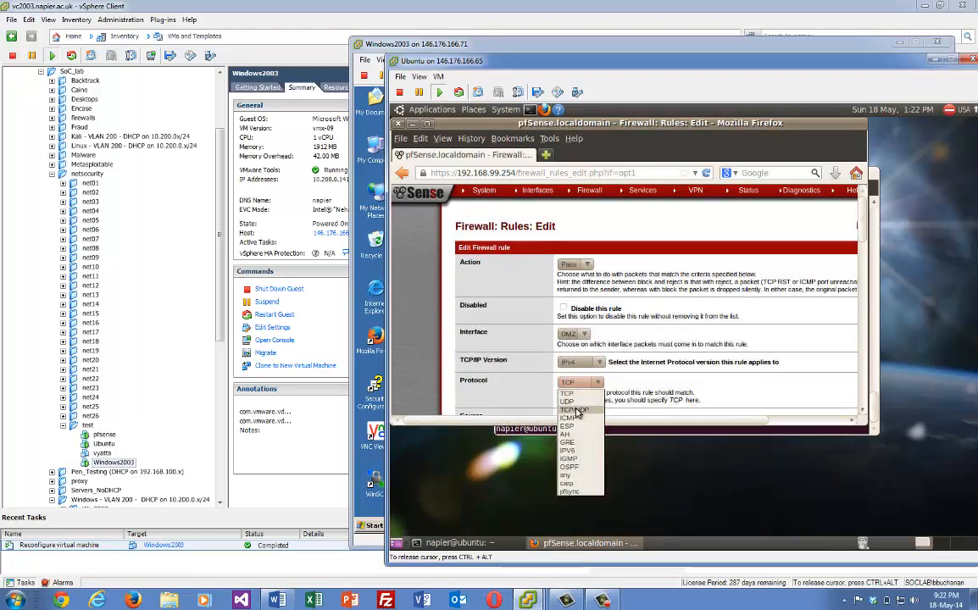
left_click(569, 418)
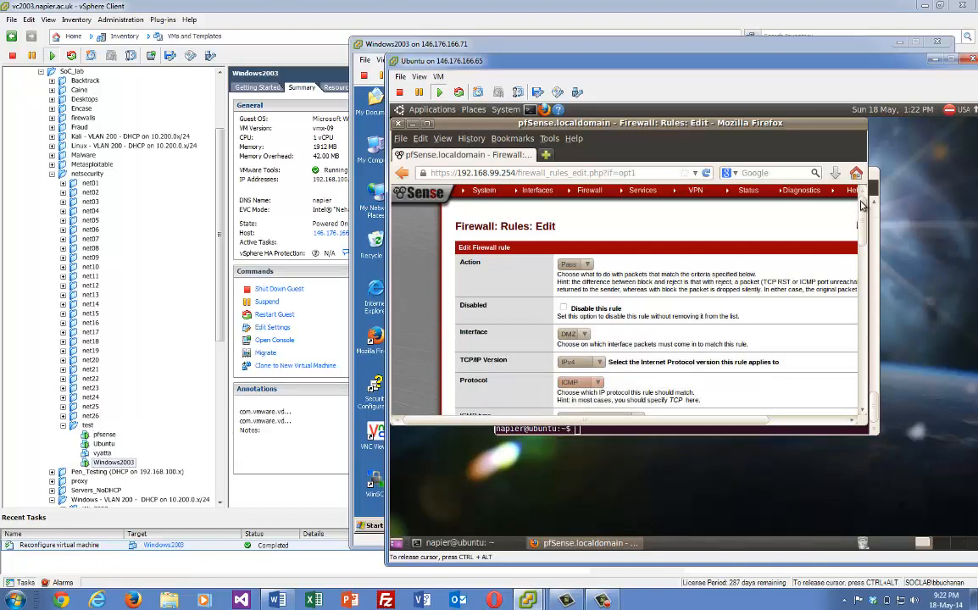
left_click_drag(861, 204, 856, 302)
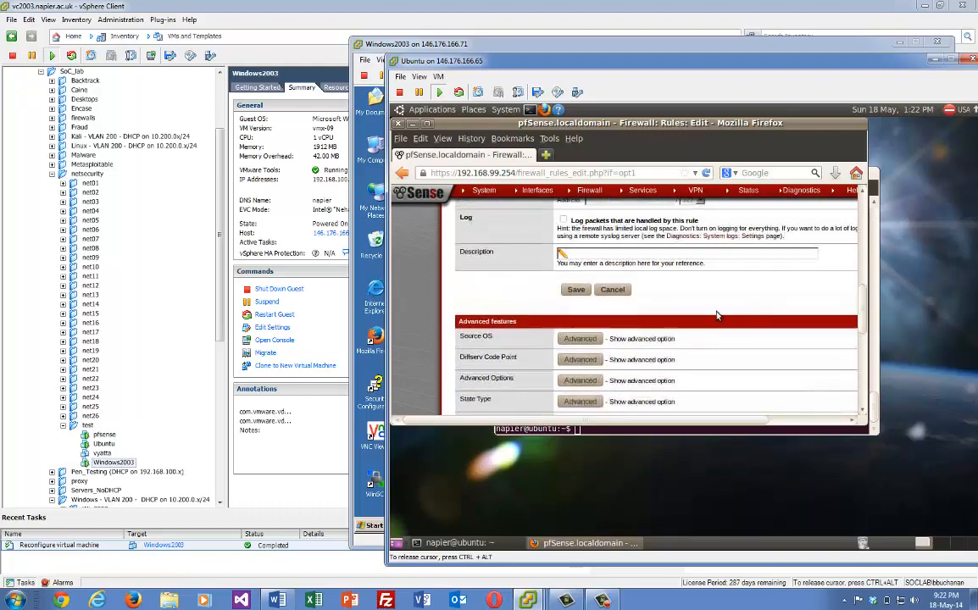
left_click(576, 290)
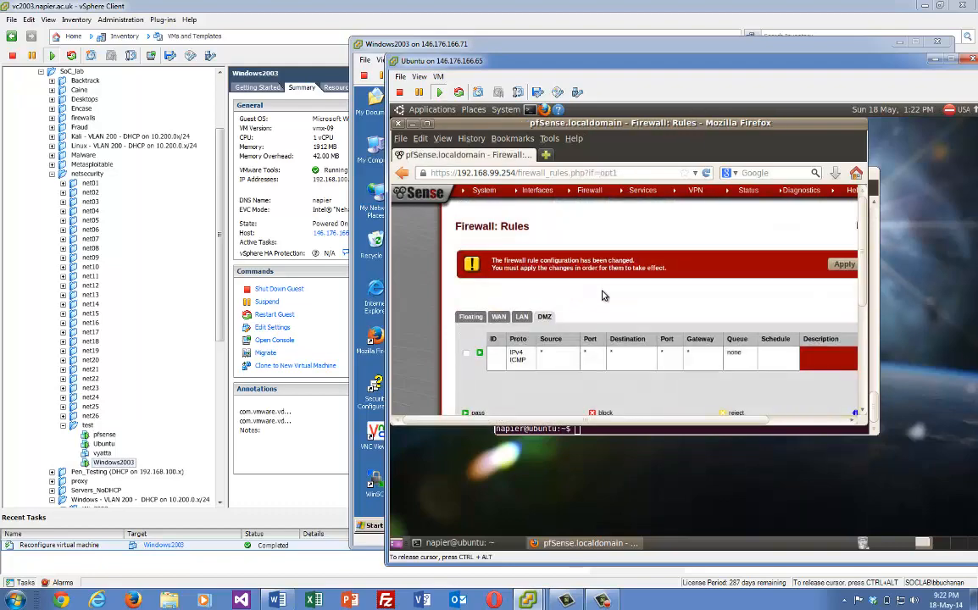
left_click(844, 265)
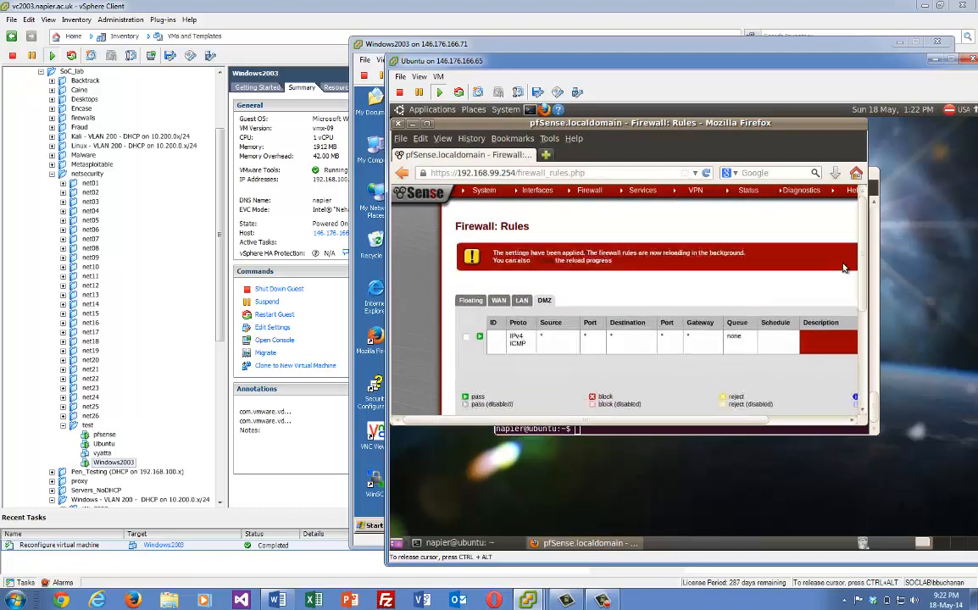
left_click_drag(867, 303, 865, 312)
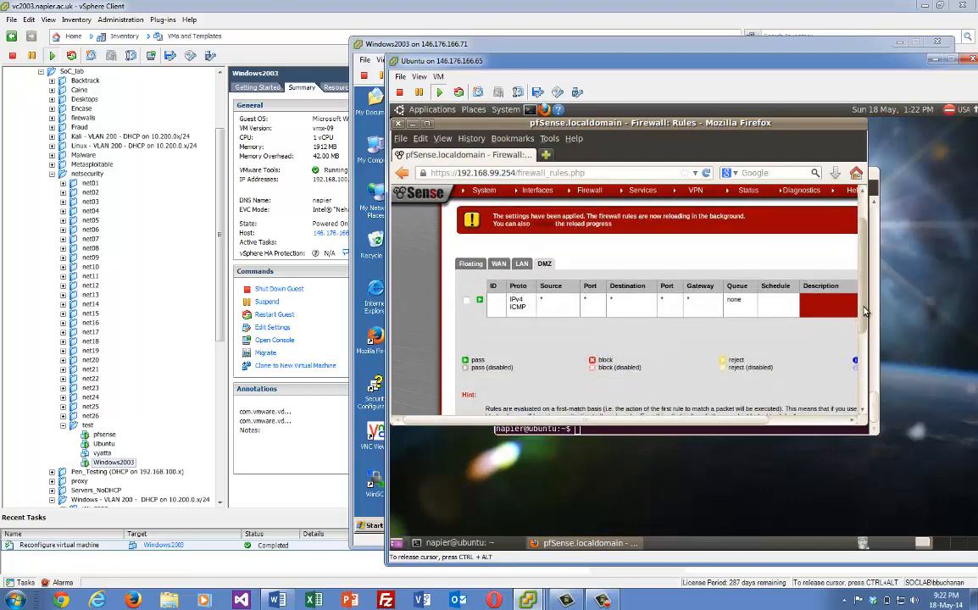
left_click_drag(750, 421, 810, 423)
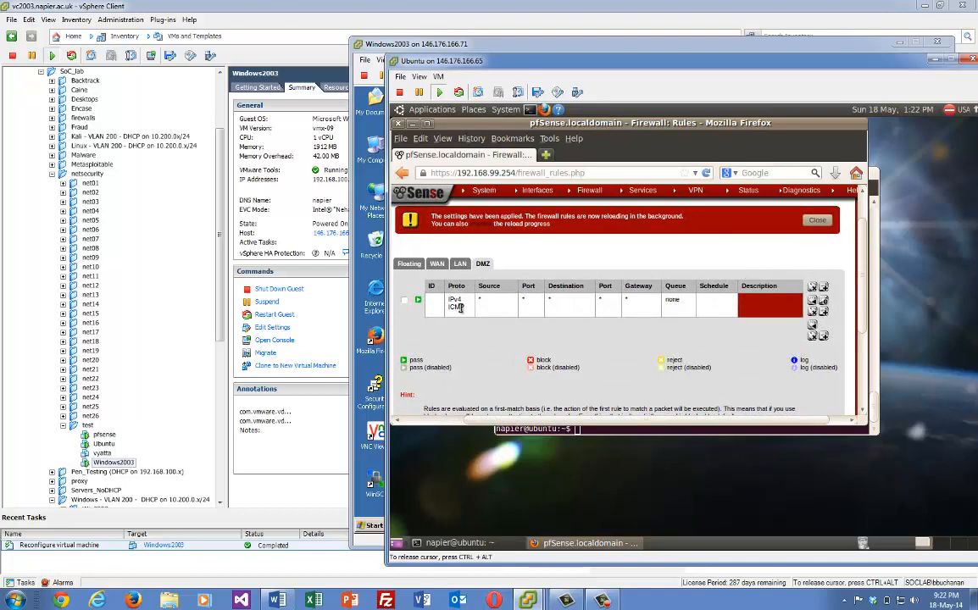
Open a command prompt on the Windows2003 server and ping 192.168.100.7
left_click(369, 470)
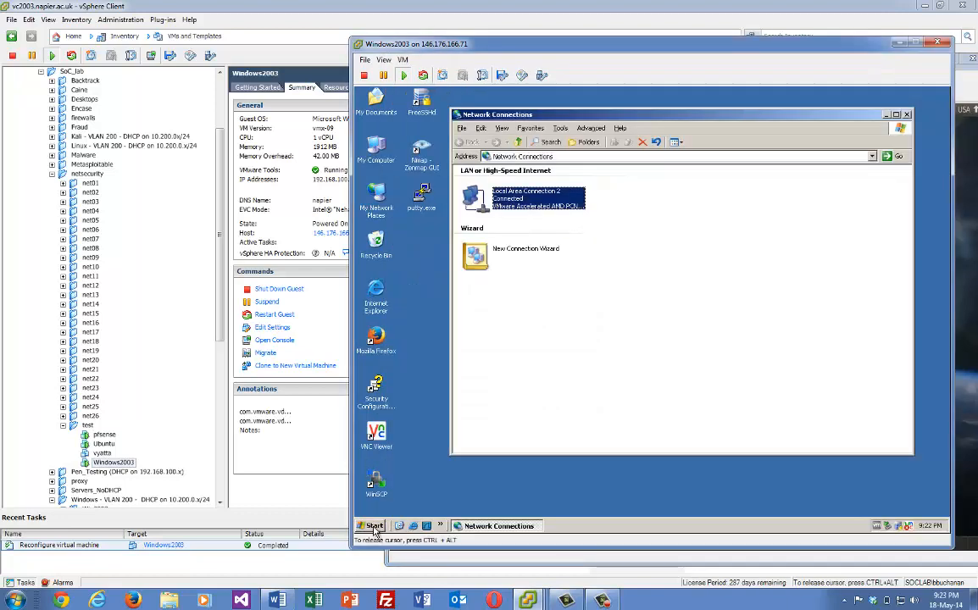
left_click(374, 526)
left_click(407, 506)
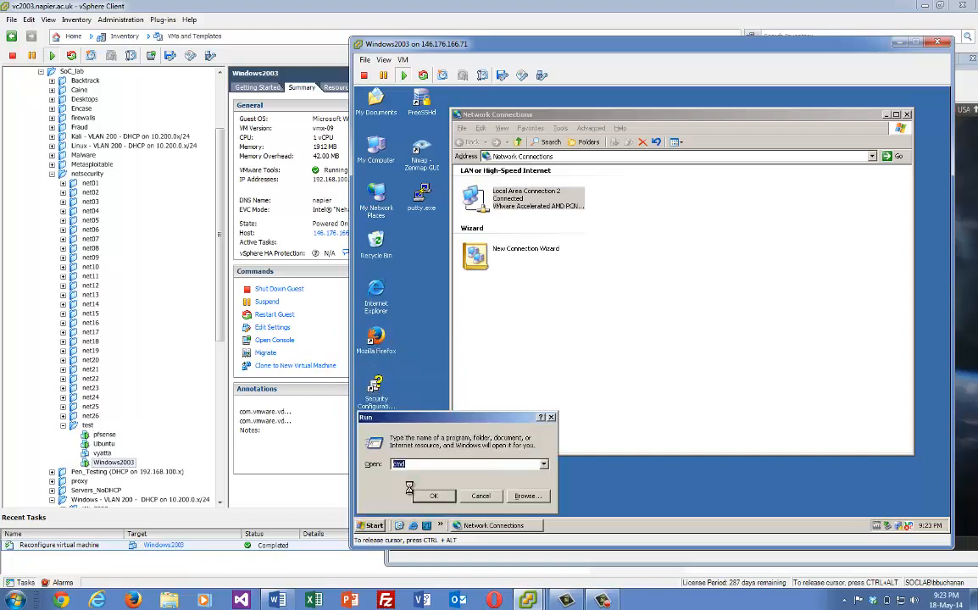
left_click(411, 494)
type("pi")
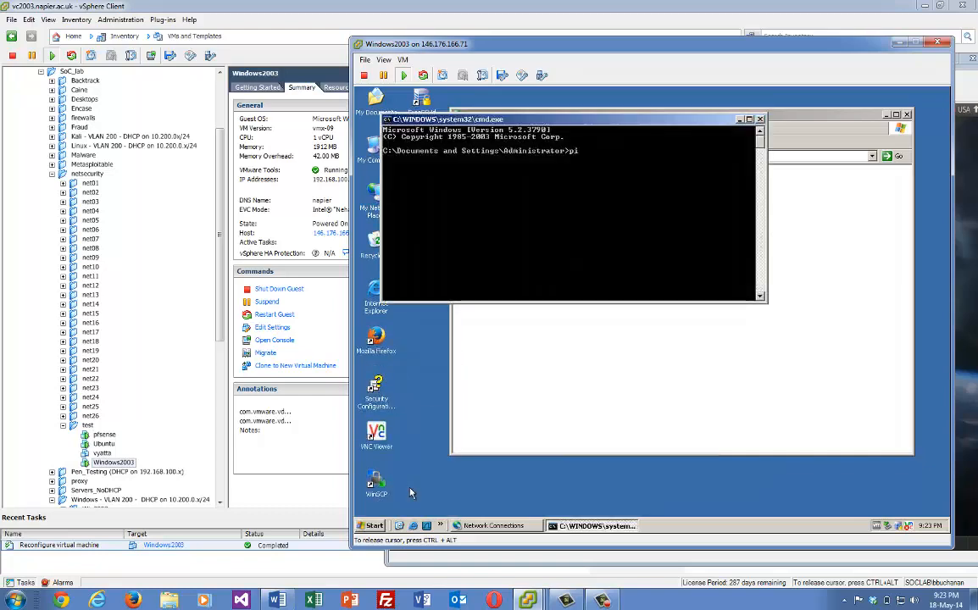
type("ng 192.168.1")
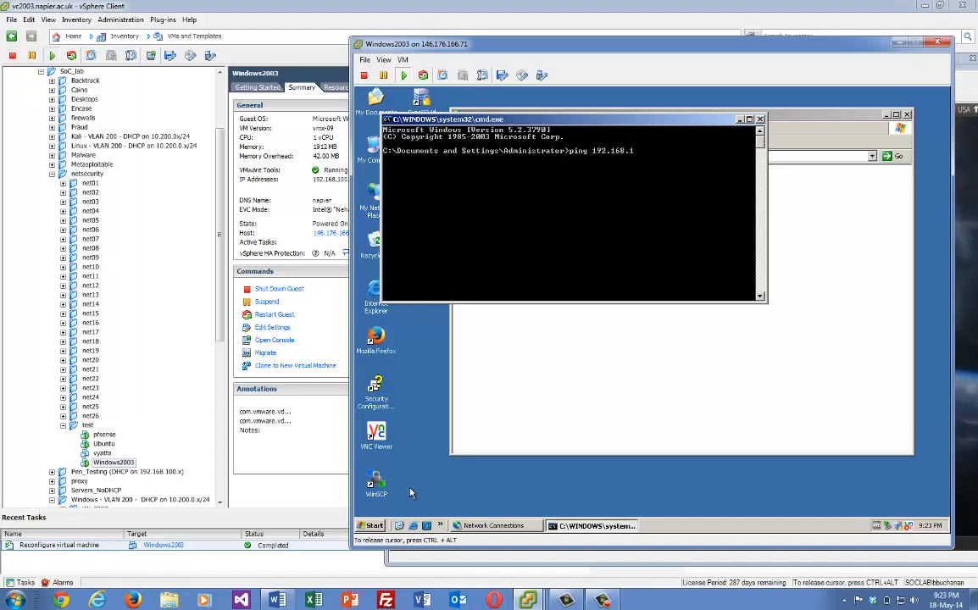
type("00.7")
key("Return")
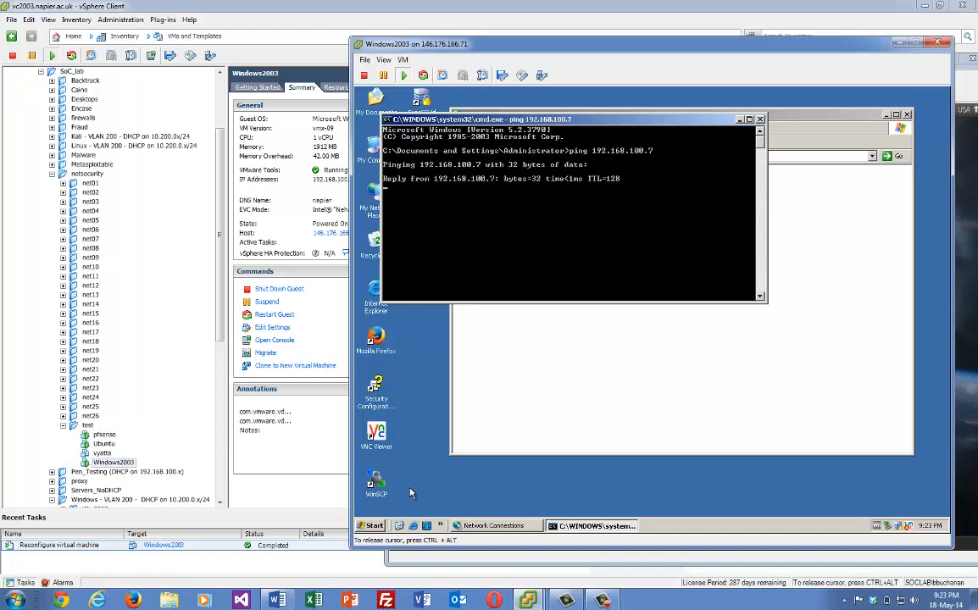
key("ctrl+c")
Ping the firewall at 192.168.100.254 as well
key("Up")
type("2")
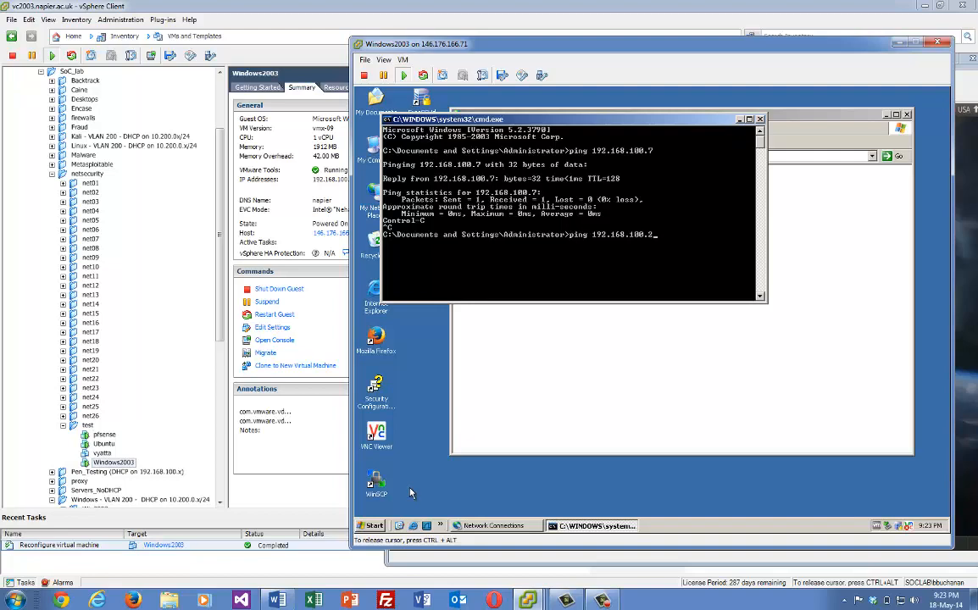
type("54")
key("Return")
key("ctrl+c")
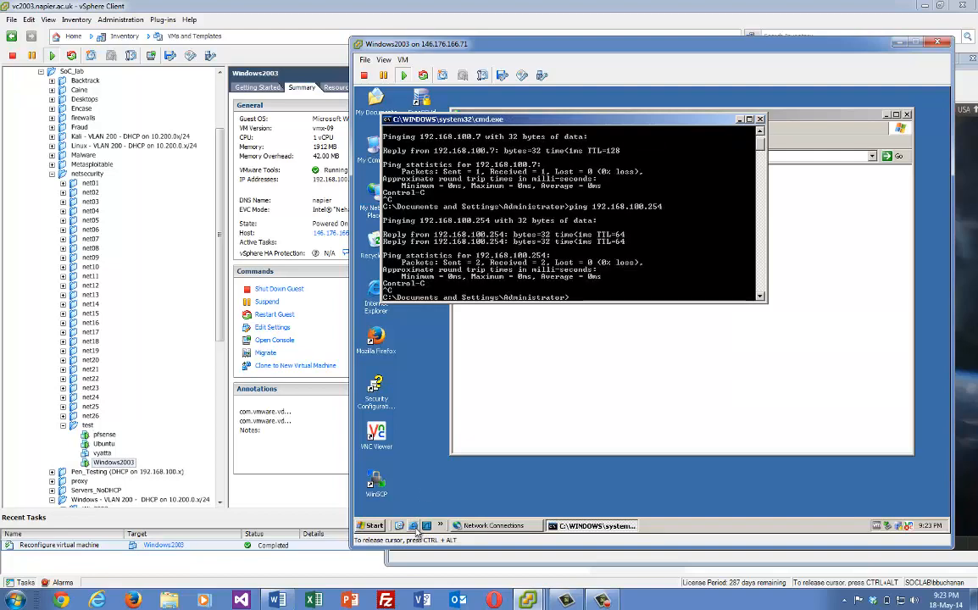
left_click(421, 523)
Browse to google.com in Internet Explorer on the Windows2003 guest
left_click(583, 235)
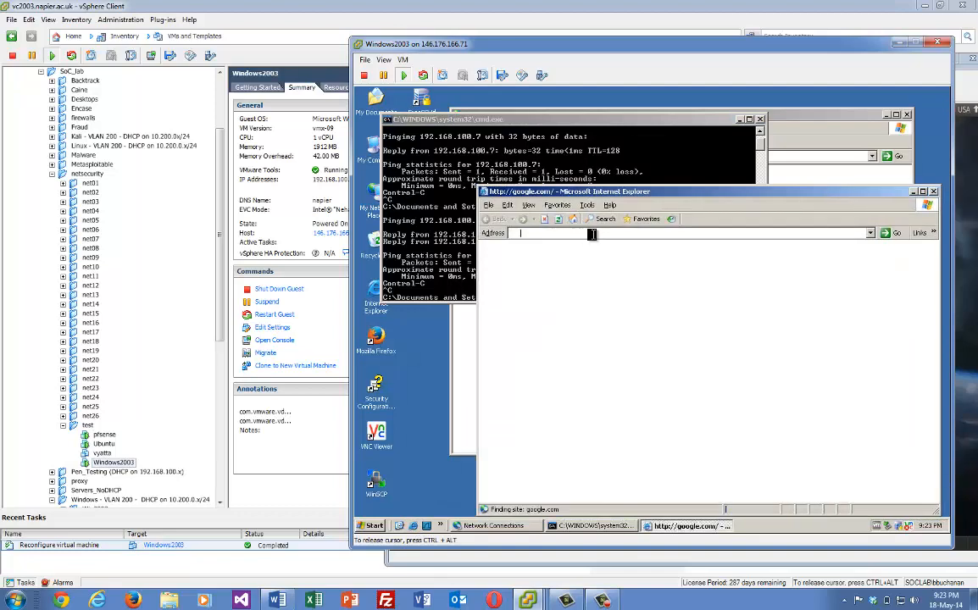
type("goog.e")
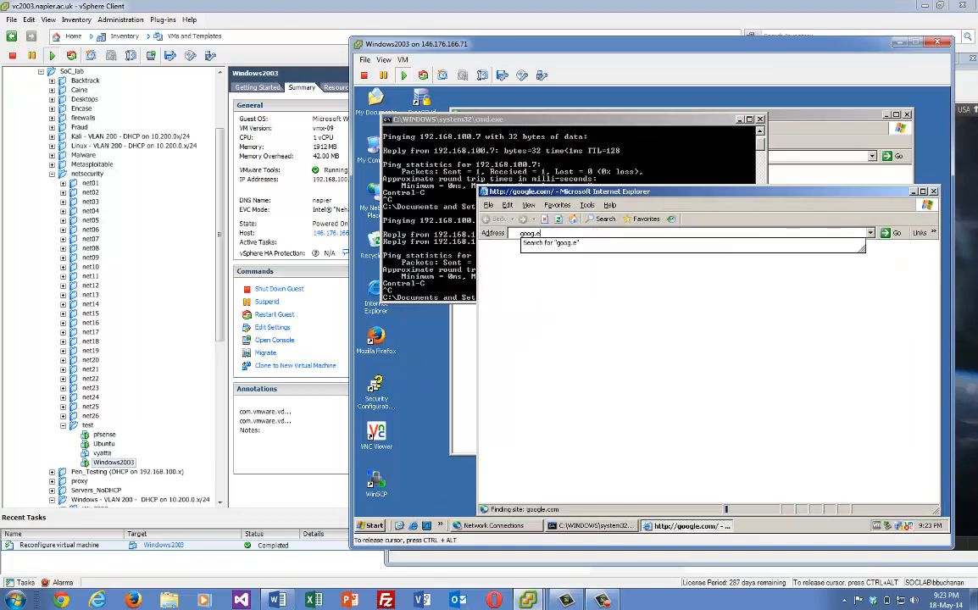
key("BackSpace")
key("BackSpace")
type("le.")
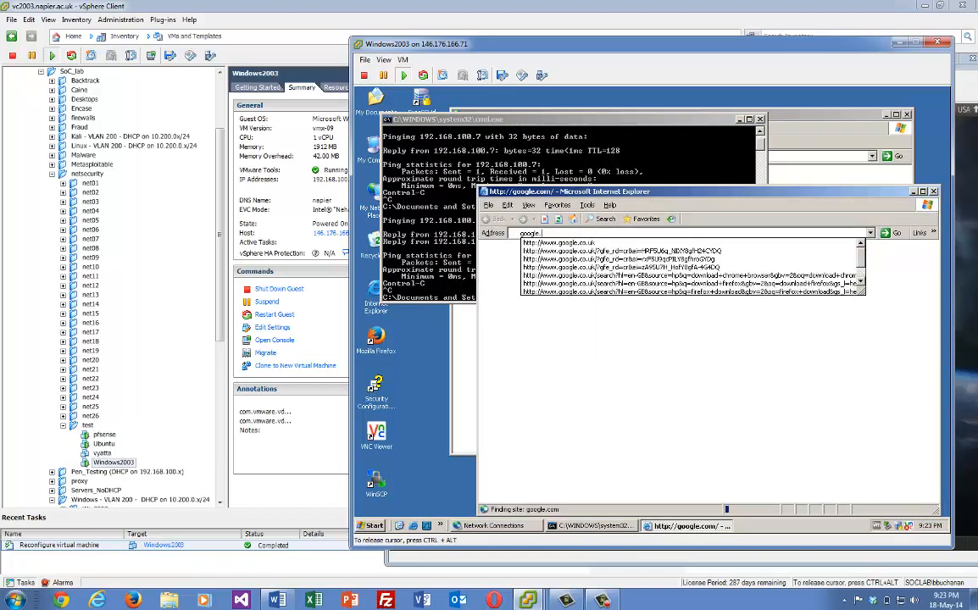
type("com")
key("Return")
left_click(522, 235)
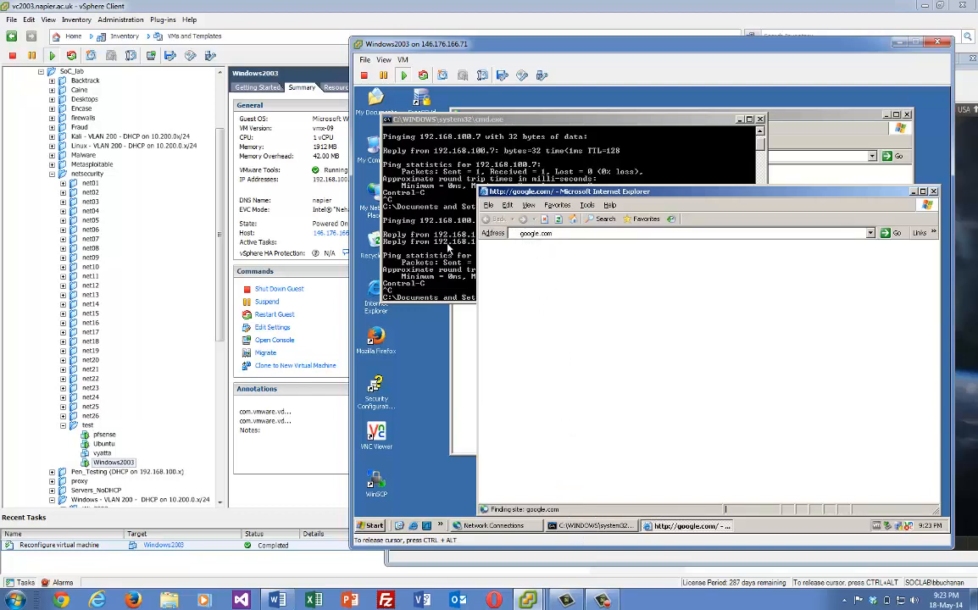
left_click(406, 225)
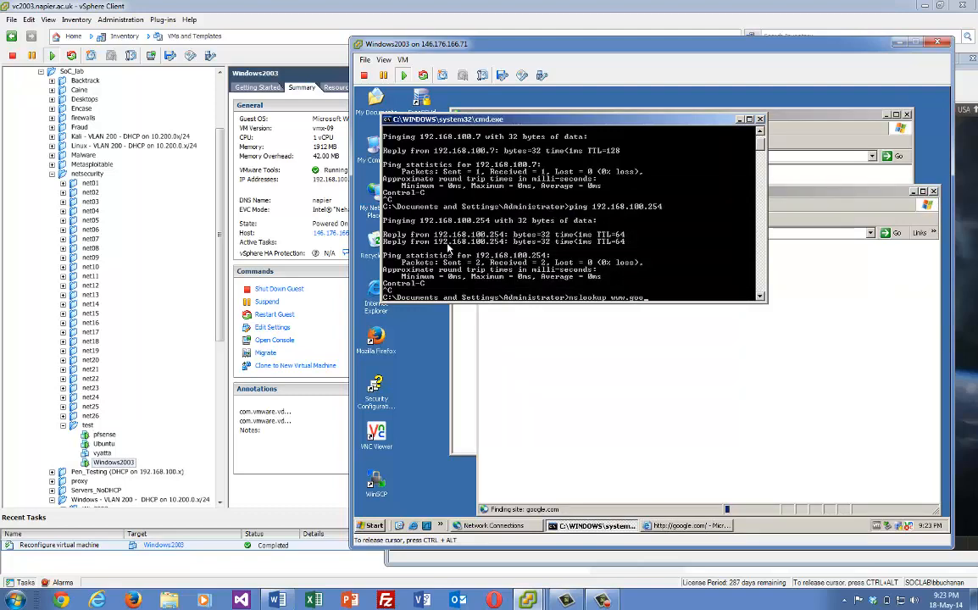
key("Return")
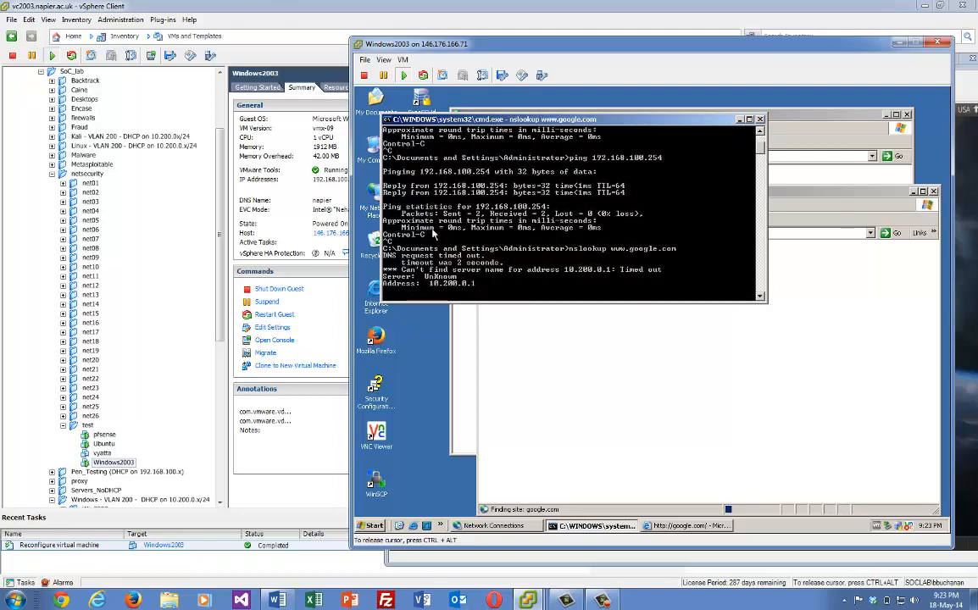
key("ctrl+c")
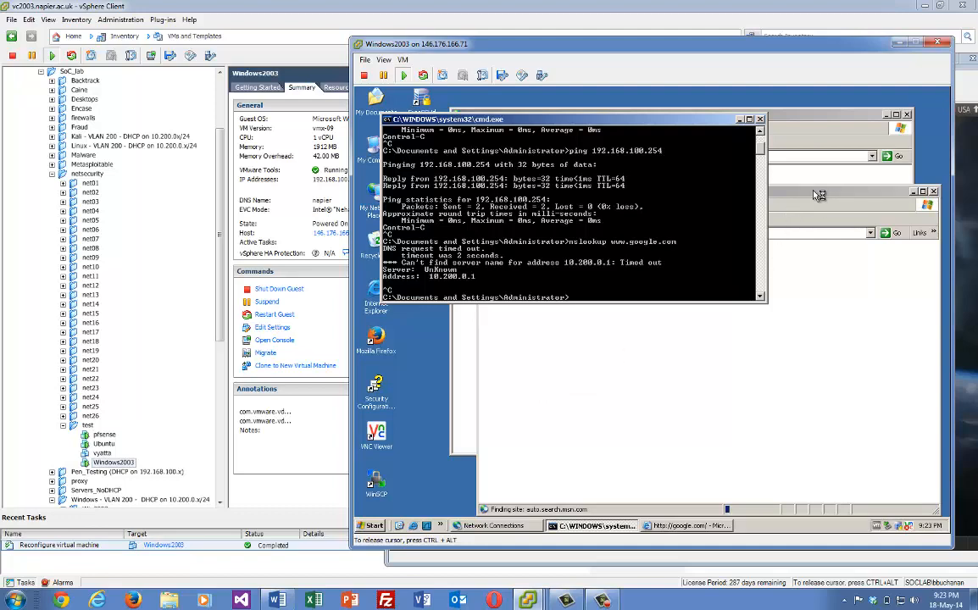
key("ctrl+alt")
left_click(399, 504)
key("ctrl+alt")
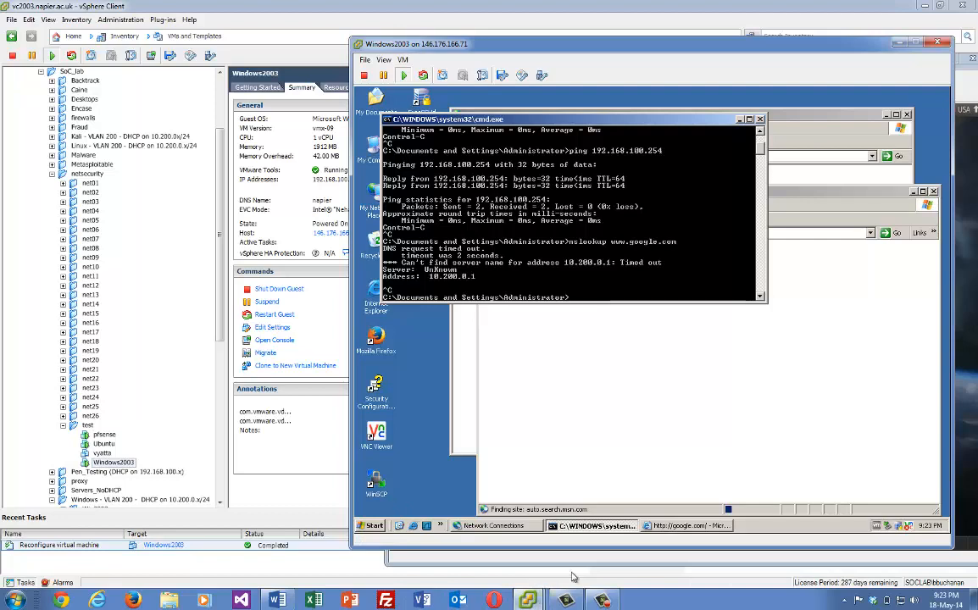
mouse_move(528, 599)
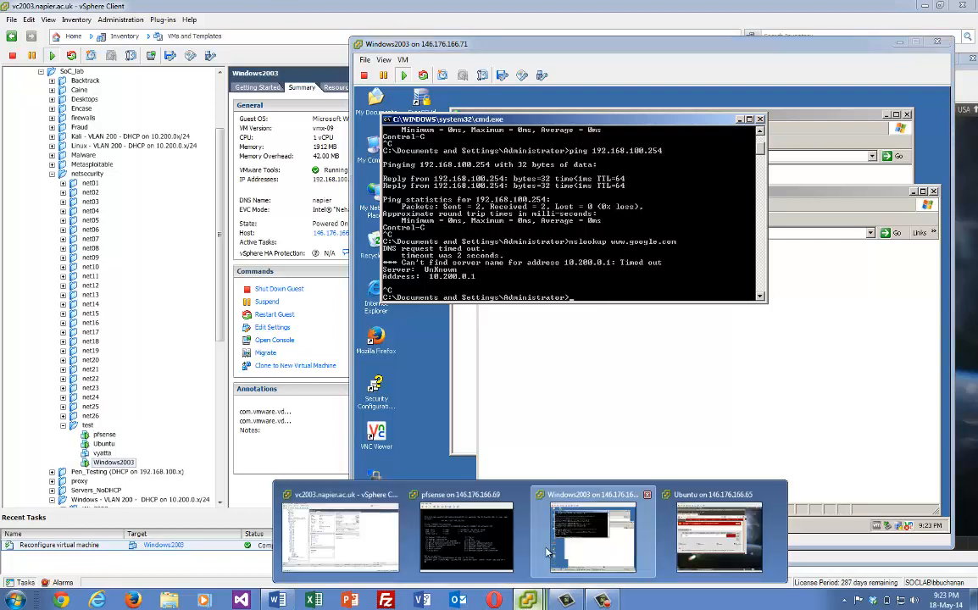
On the Ubuntu console, add and save a DMZ TCP pass rule with destination port HTTP (80)
left_click(720, 532)
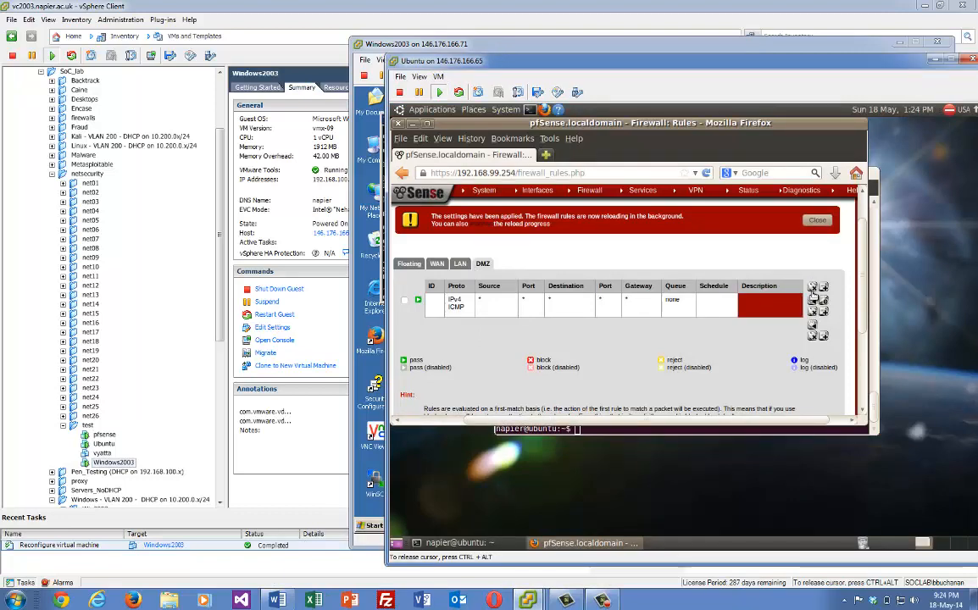
left_click(814, 288)
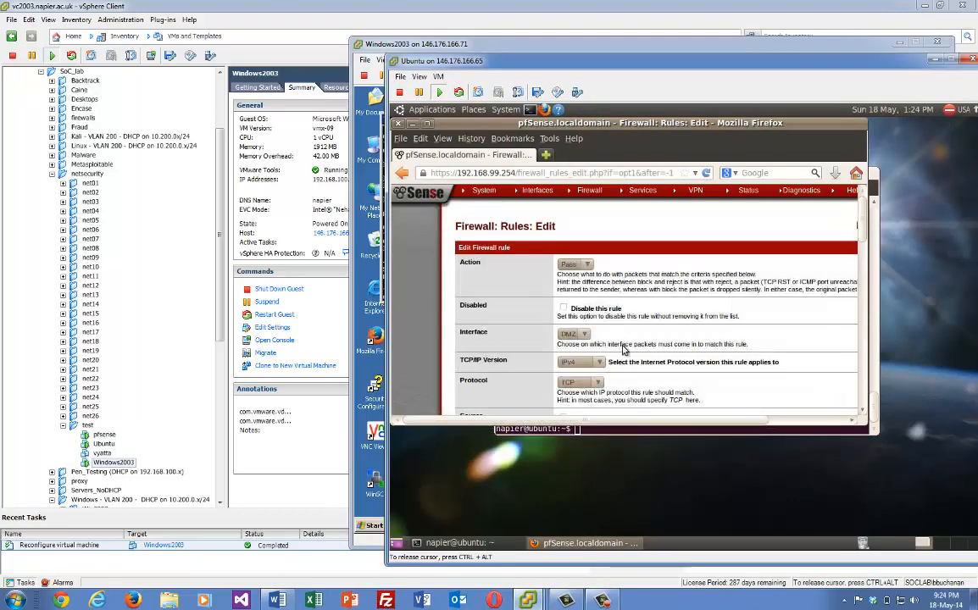
scroll(782, 237, "down", 2)
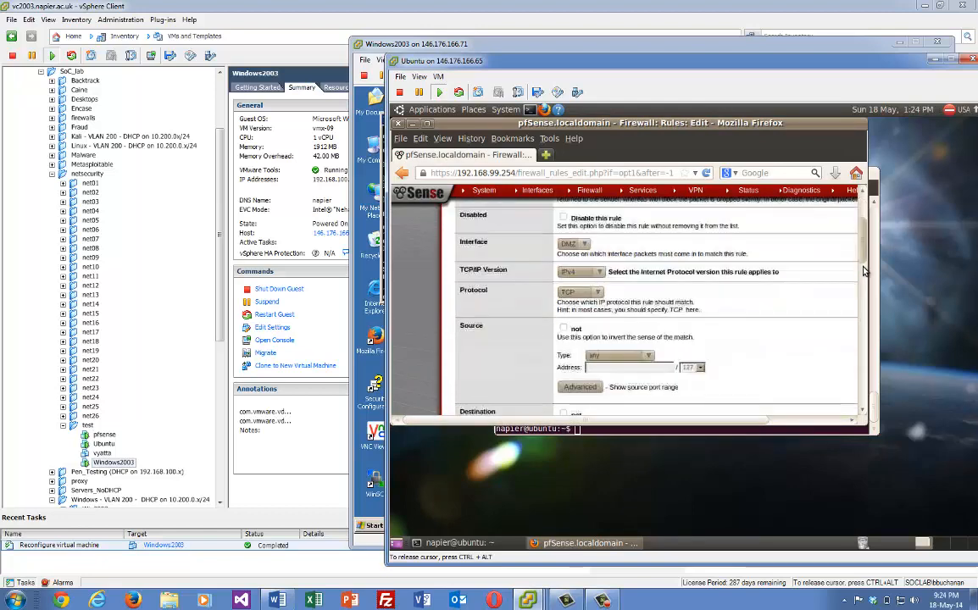
scroll(618, 249, "down", 1)
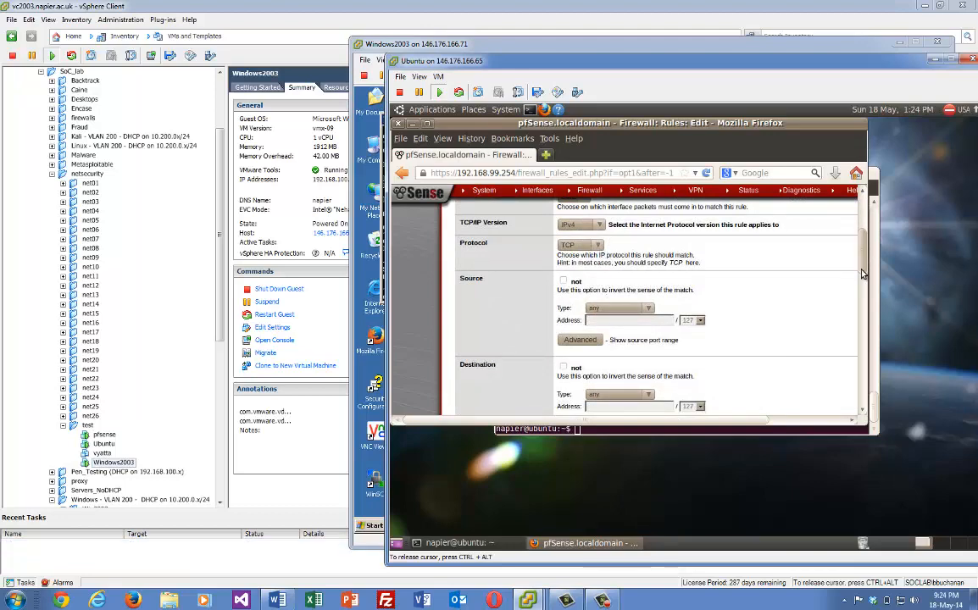
scroll(862, 274, "down", 3)
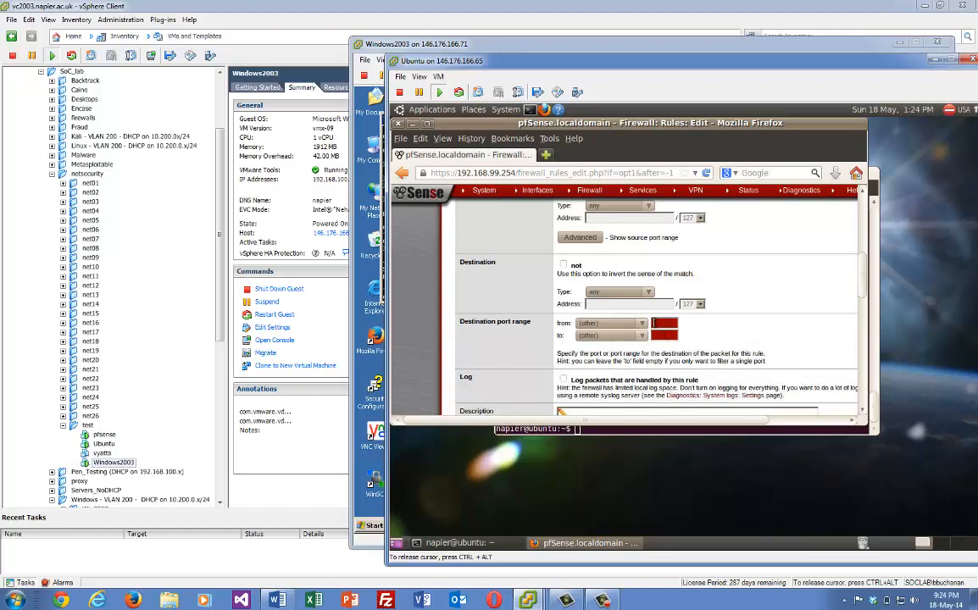
left_click(646, 326)
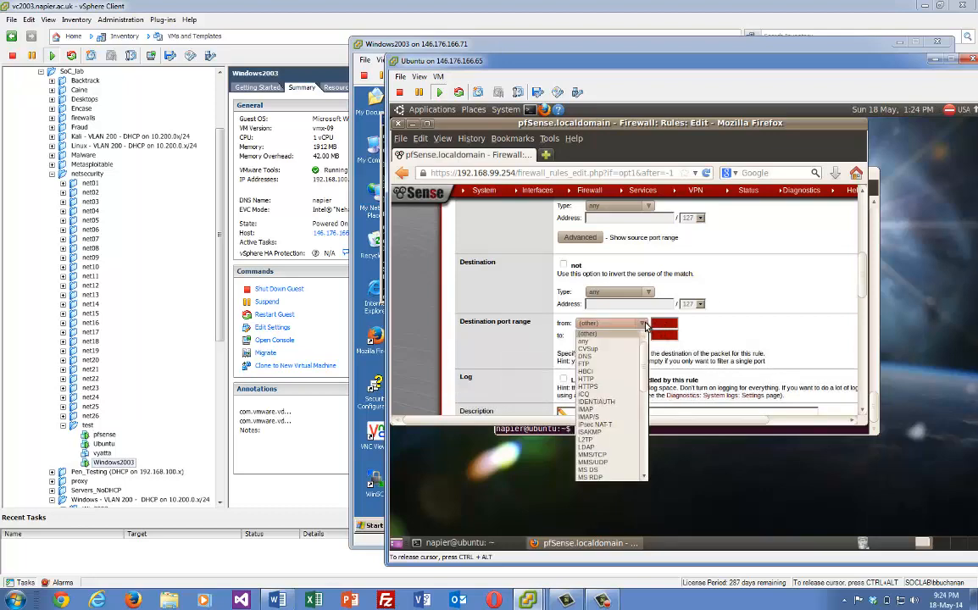
left_click(602, 380)
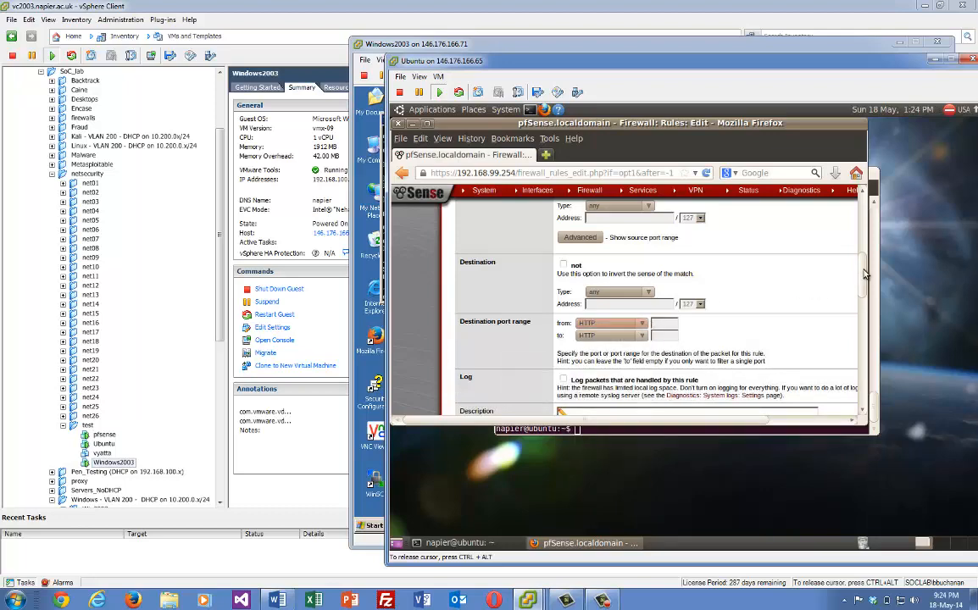
scroll(863, 280, "down", 3)
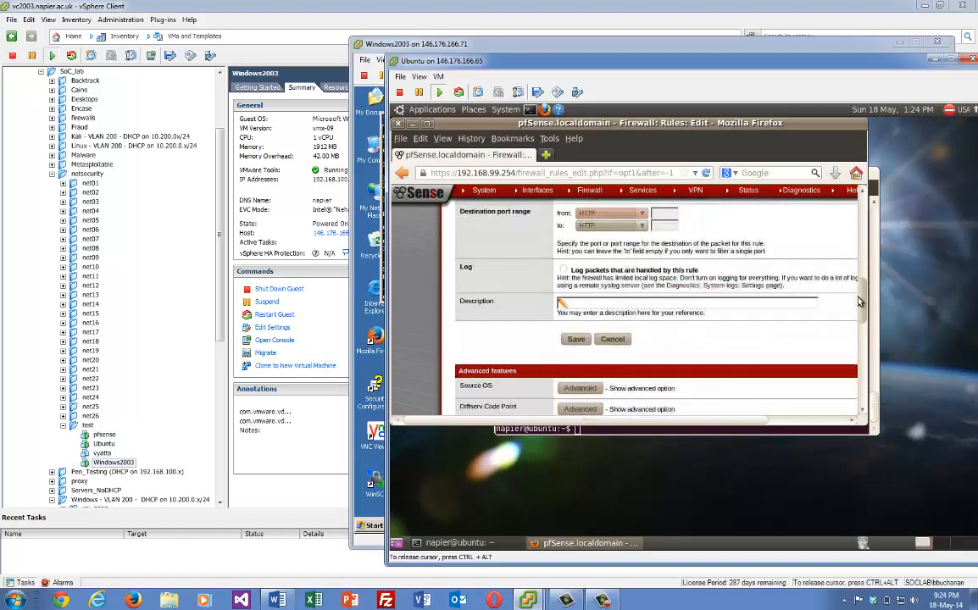
left_click(576, 331)
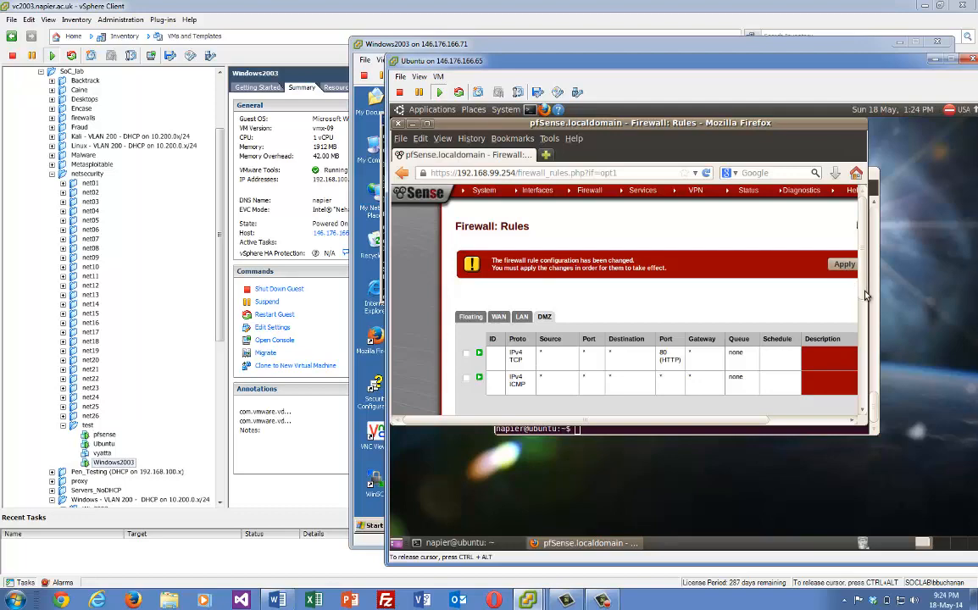
left_click_drag(865, 287, 864, 297)
left_click_drag(746, 421, 847, 423)
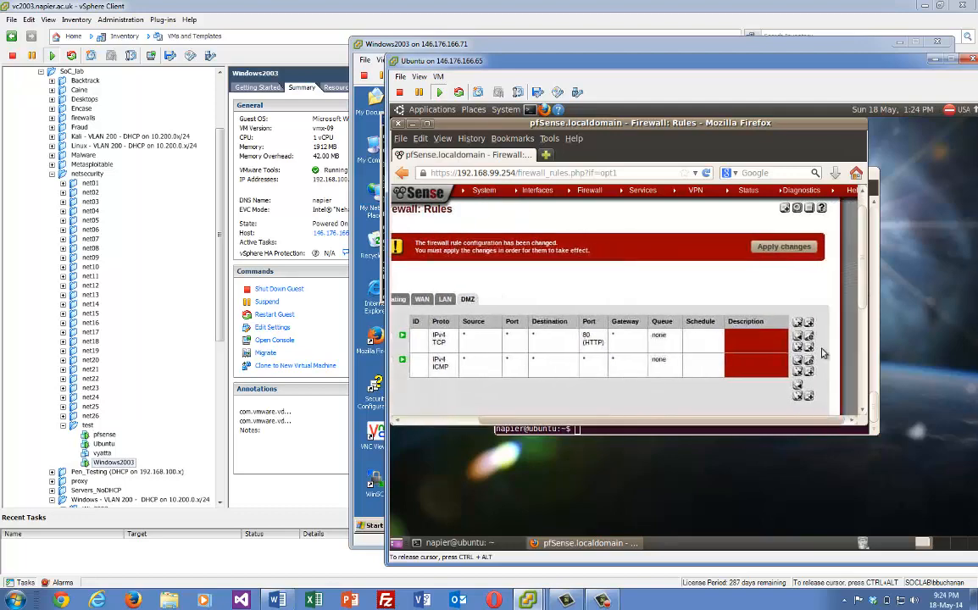
left_click(810, 326)
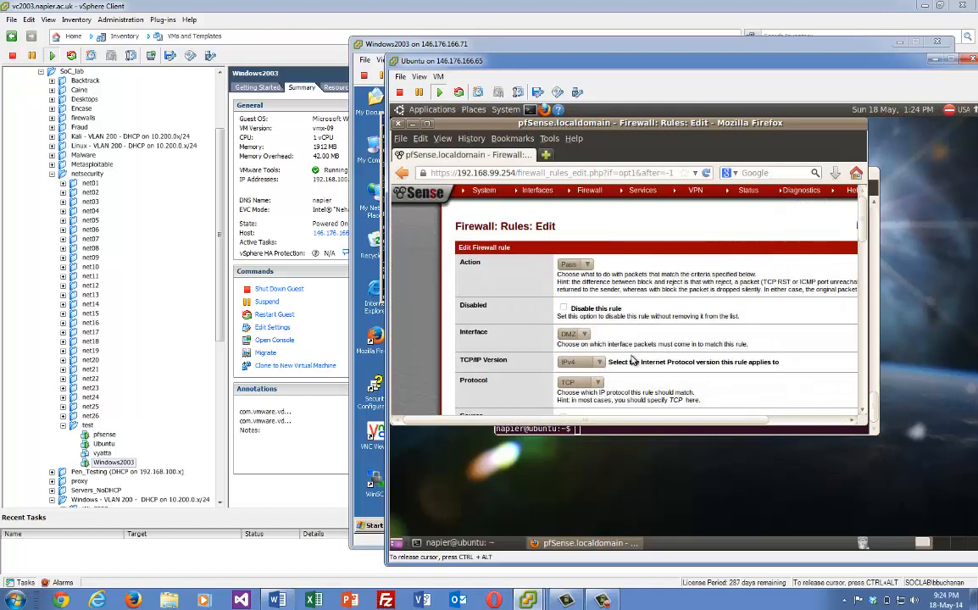
Save the new DMZ rule as an IPv4 UDP pass and apply all pending rule changes
left_click(597, 384)
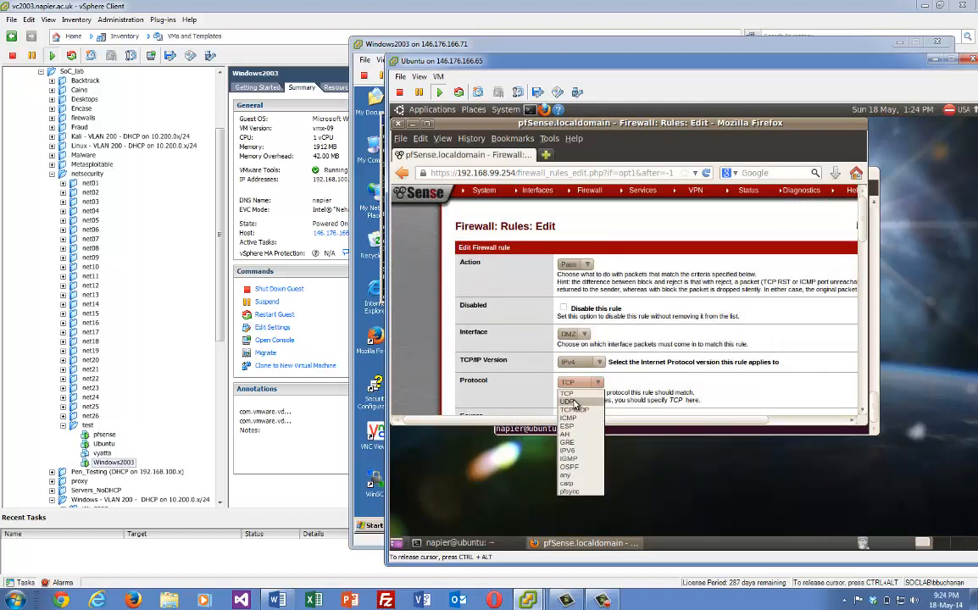
left_click(567, 402)
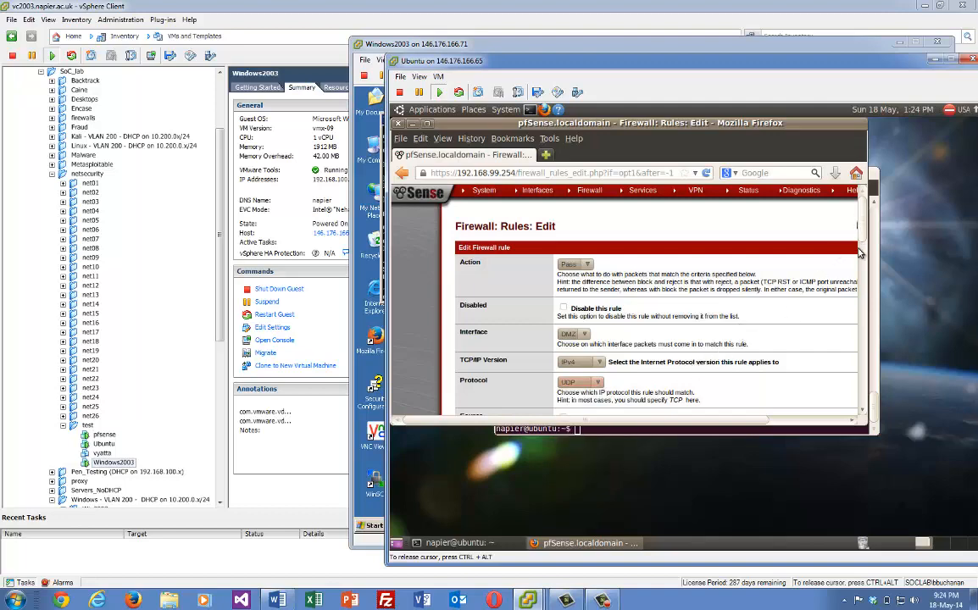
left_click_drag(859, 219, 860, 296)
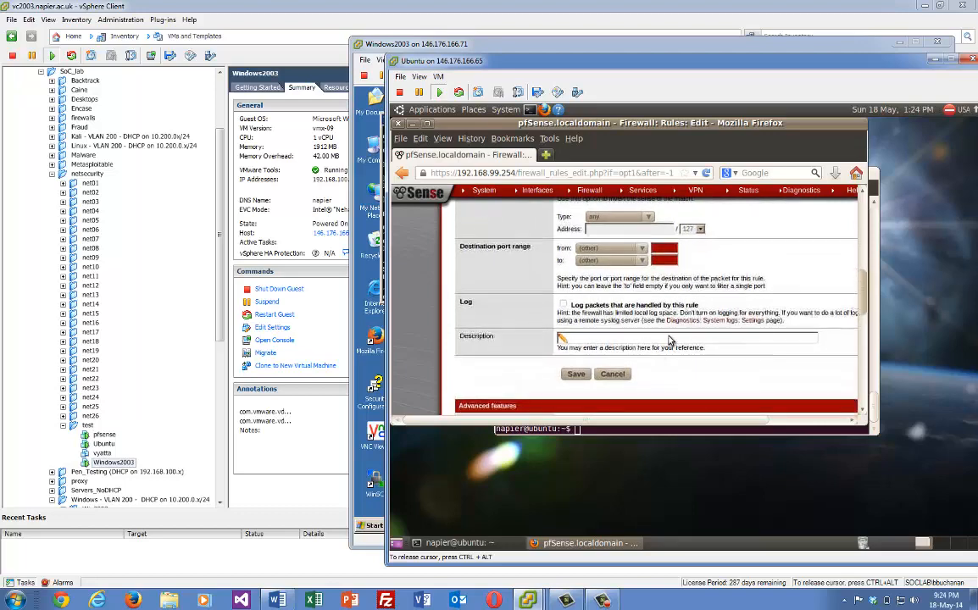
left_click(576, 375)
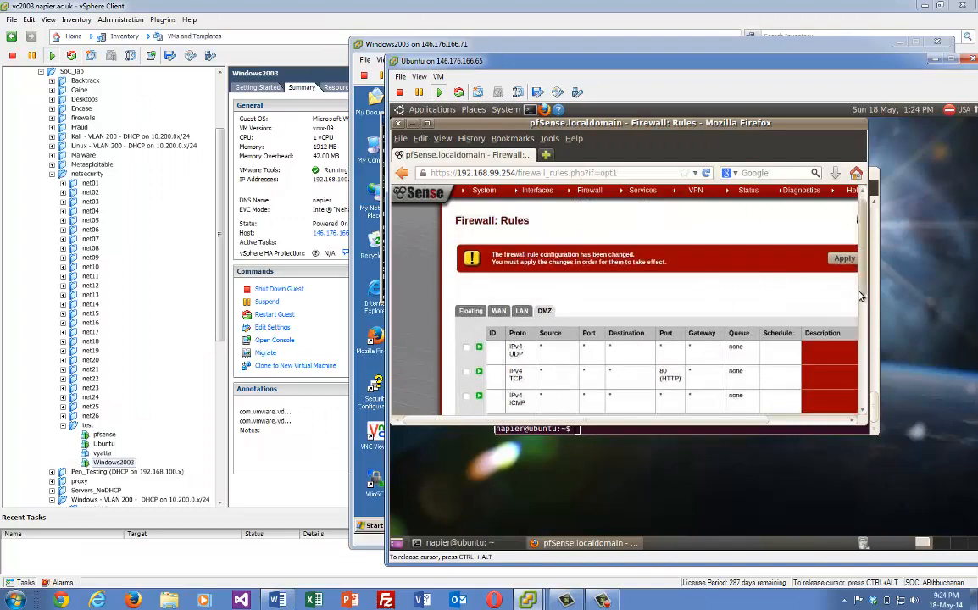
scroll(861, 288, "down", 1)
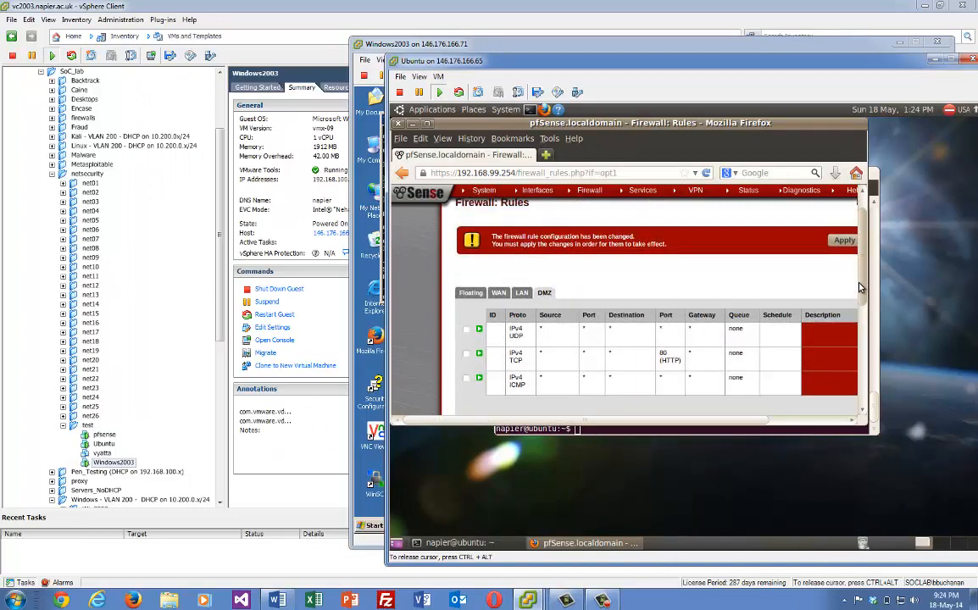
scroll(861, 288, "up", 1)
left_click(845, 249)
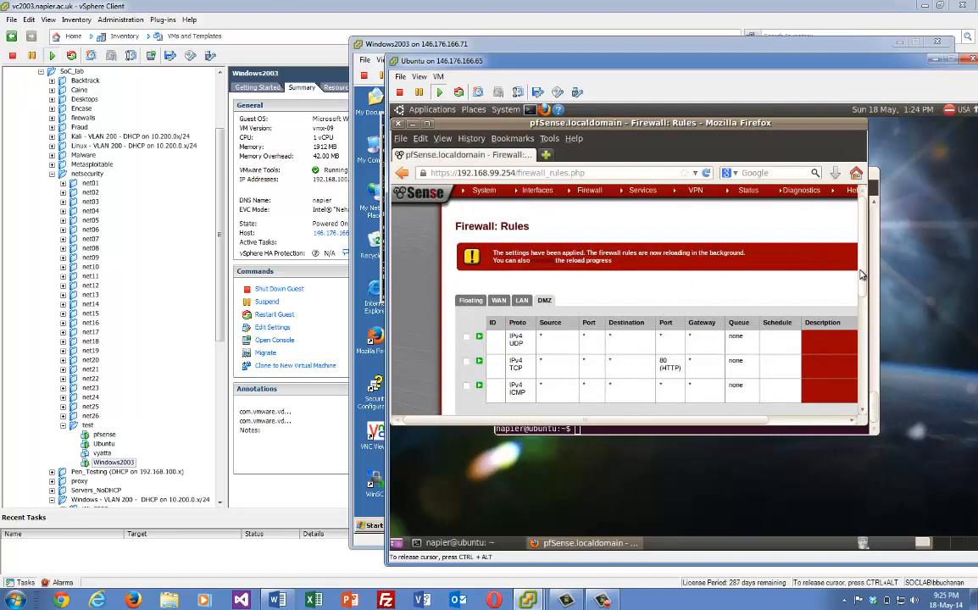
scroll(861, 275, "down", 3)
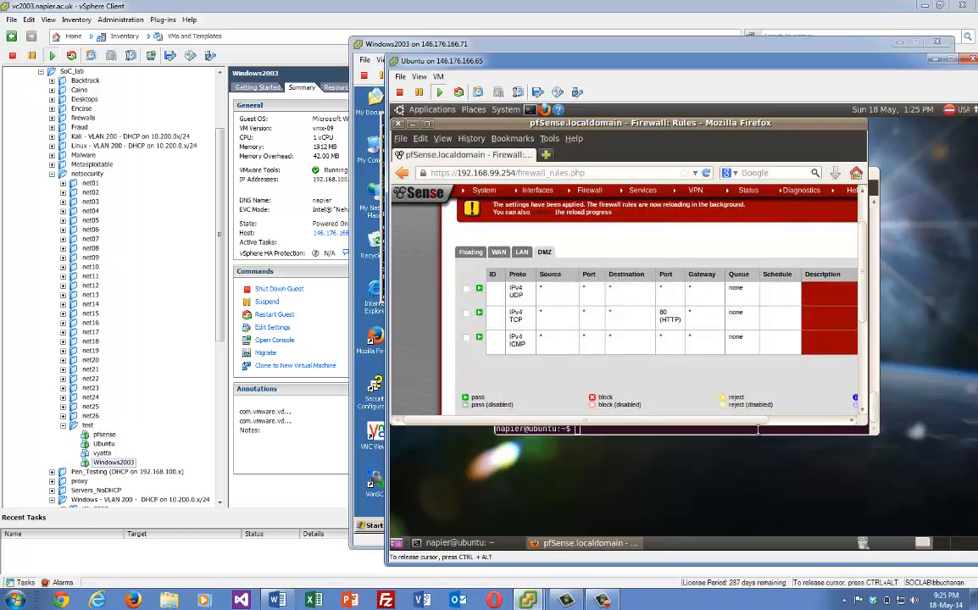
left_click_drag(756, 422, 820, 423)
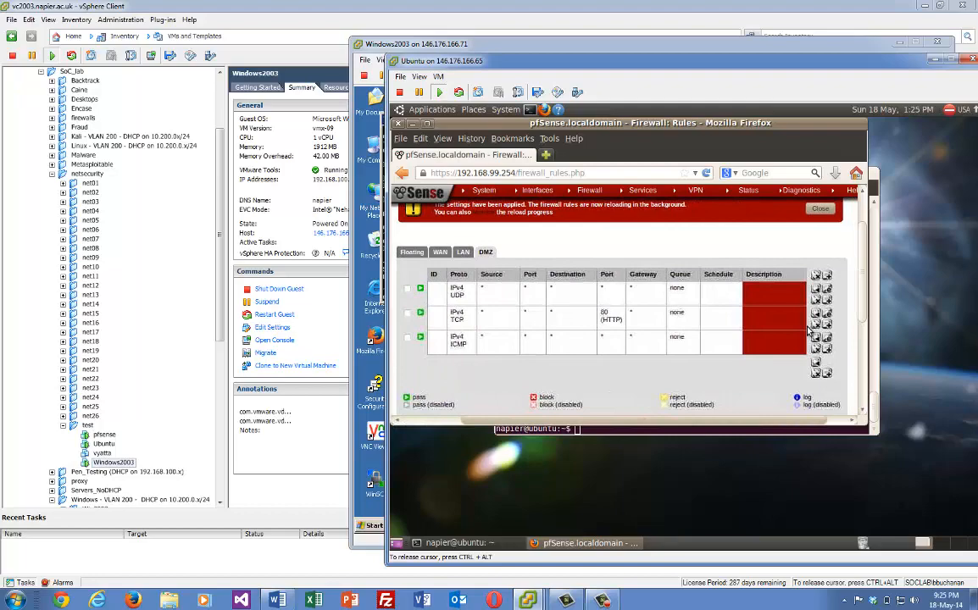
Add a DMZ TCP pass rule to destination port HTTPS (443), save it and apply
left_click(826, 278)
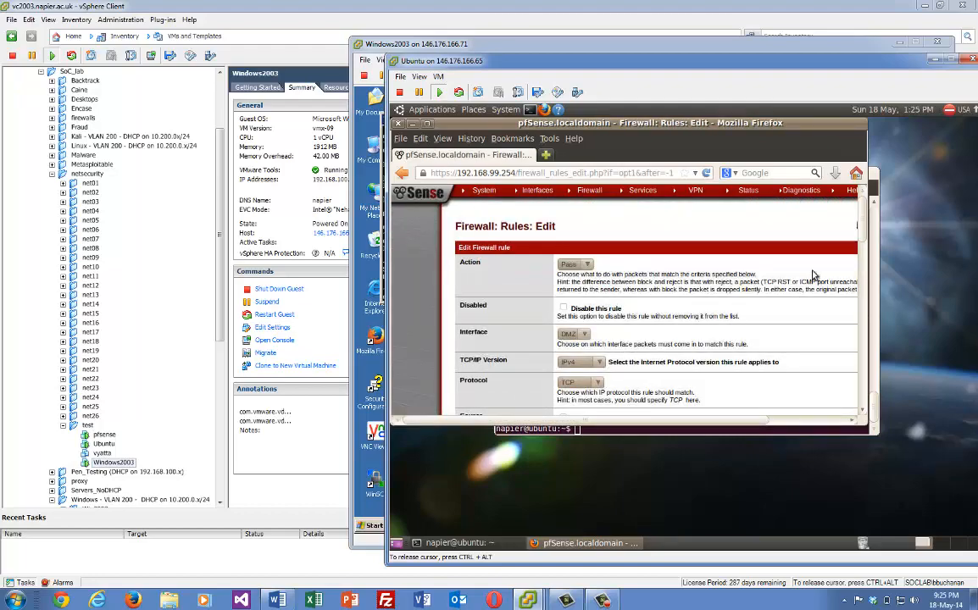
left_click_drag(861, 248, 859, 294)
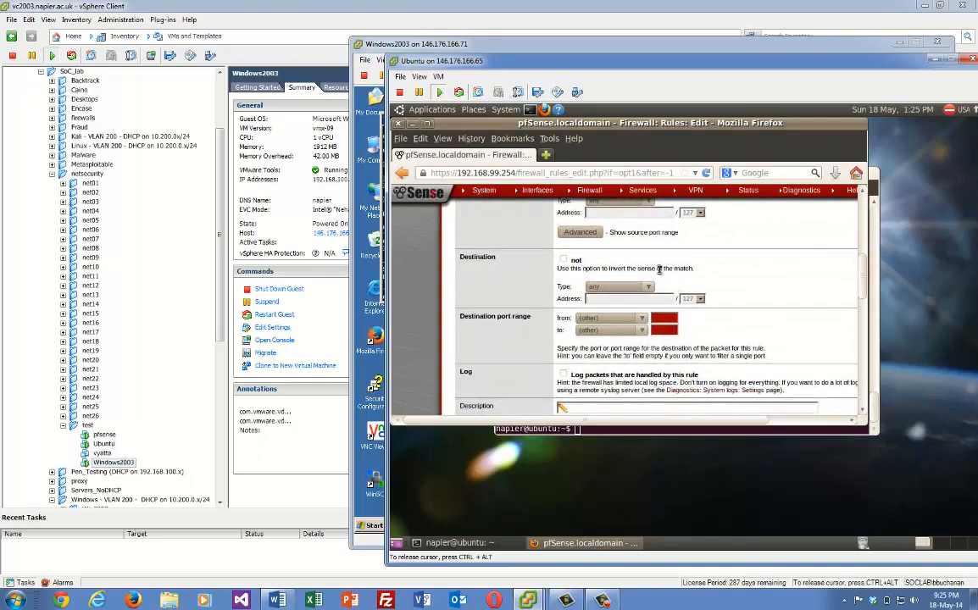
left_click(624, 322)
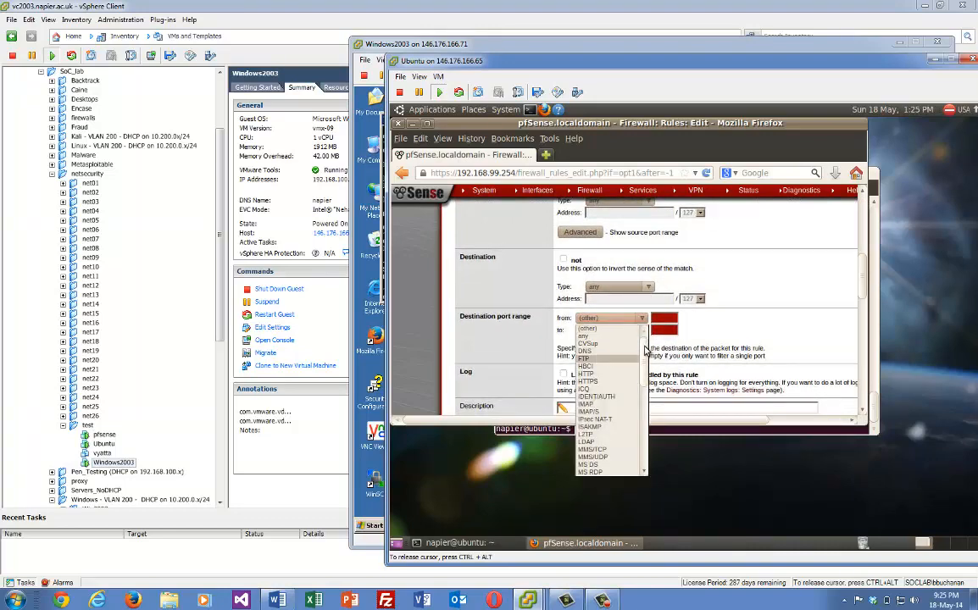
left_click_drag(645, 348, 646, 358)
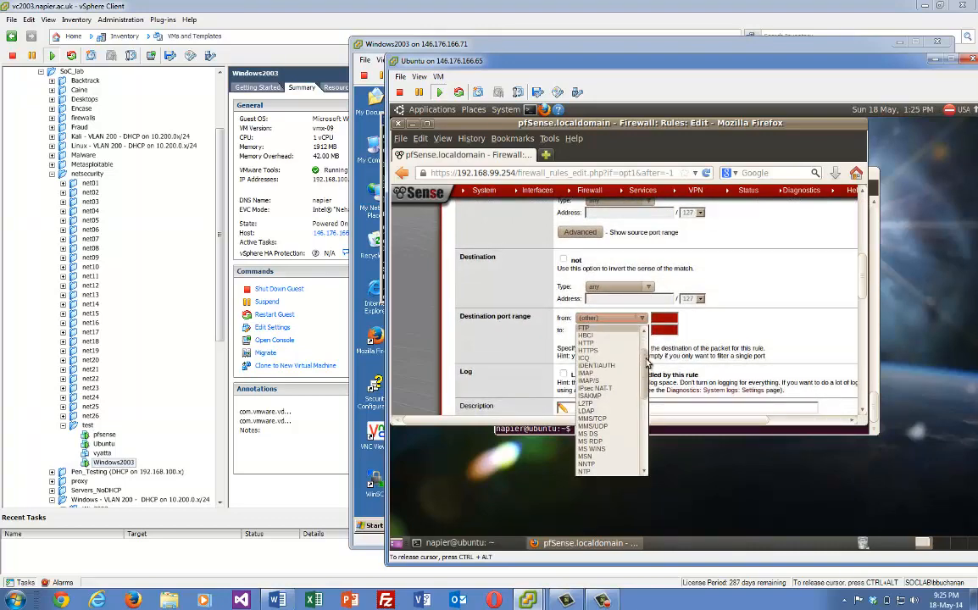
left_click(587, 350)
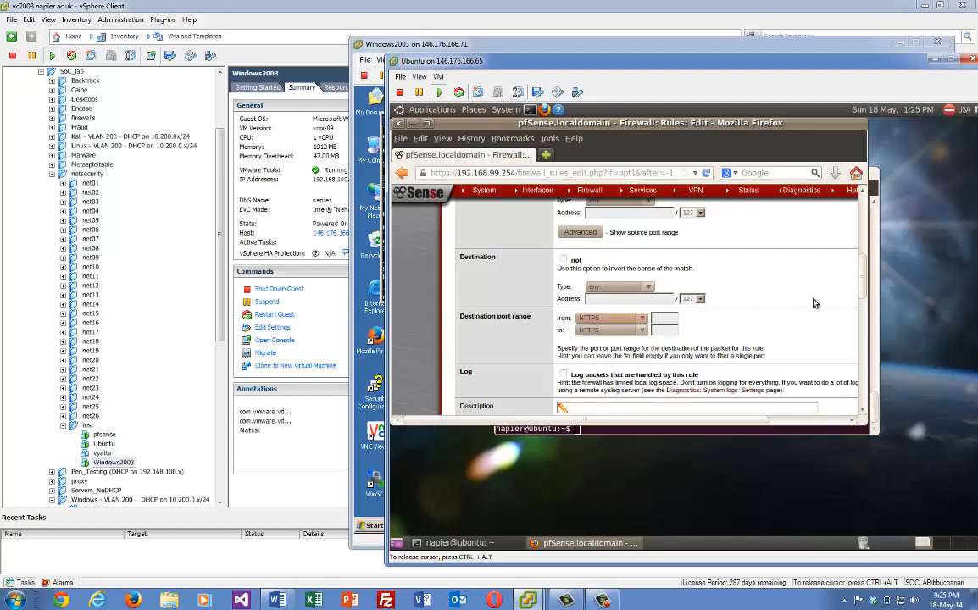
scroll(775, 254, "down", 5)
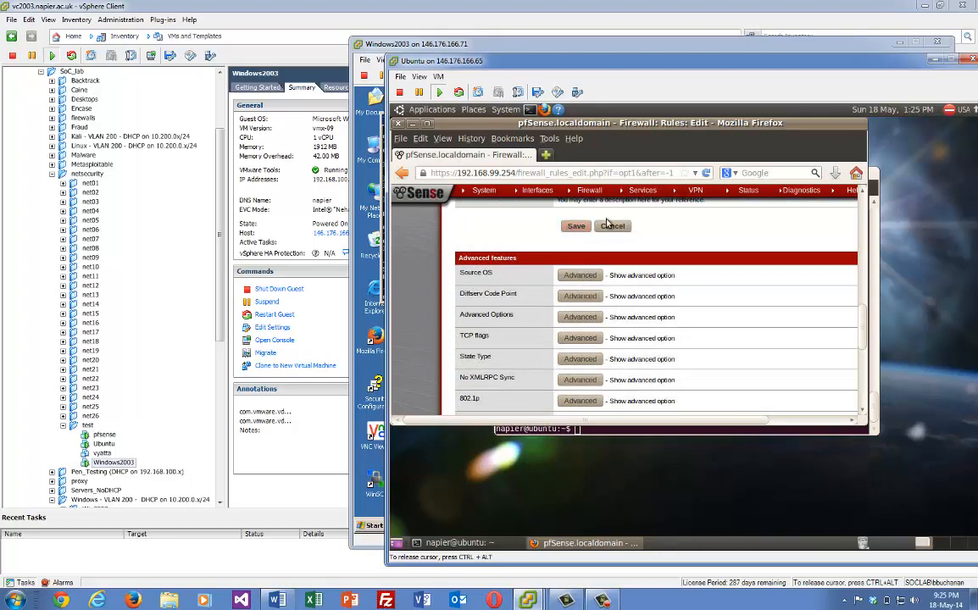
left_click(575, 227)
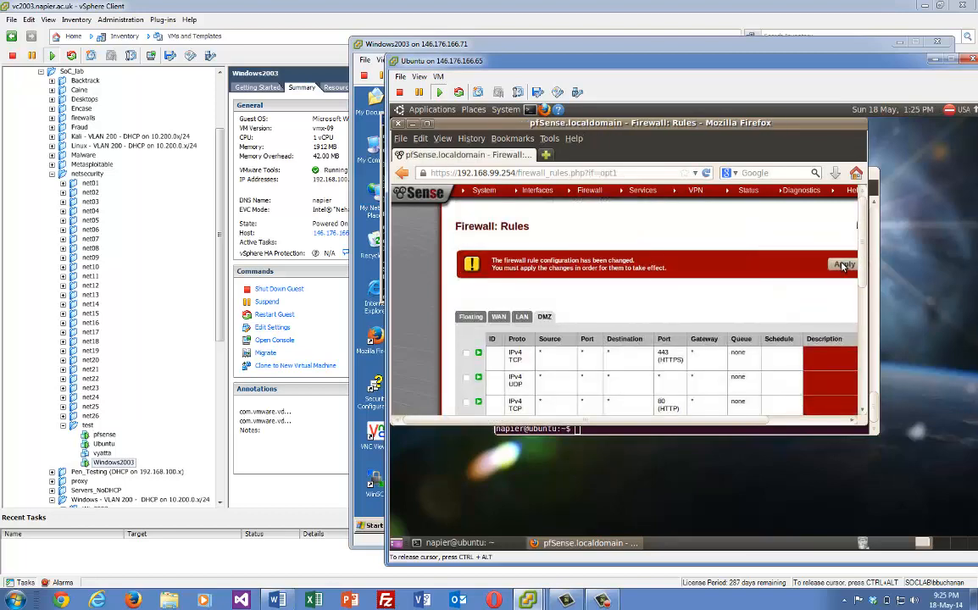
left_click(843, 266)
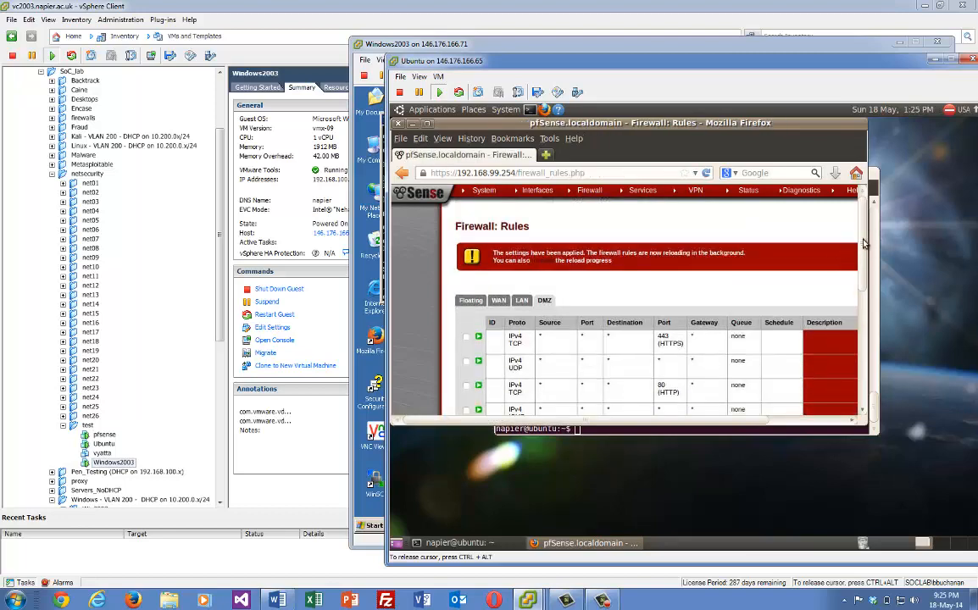
scroll(863, 243, "down", 1)
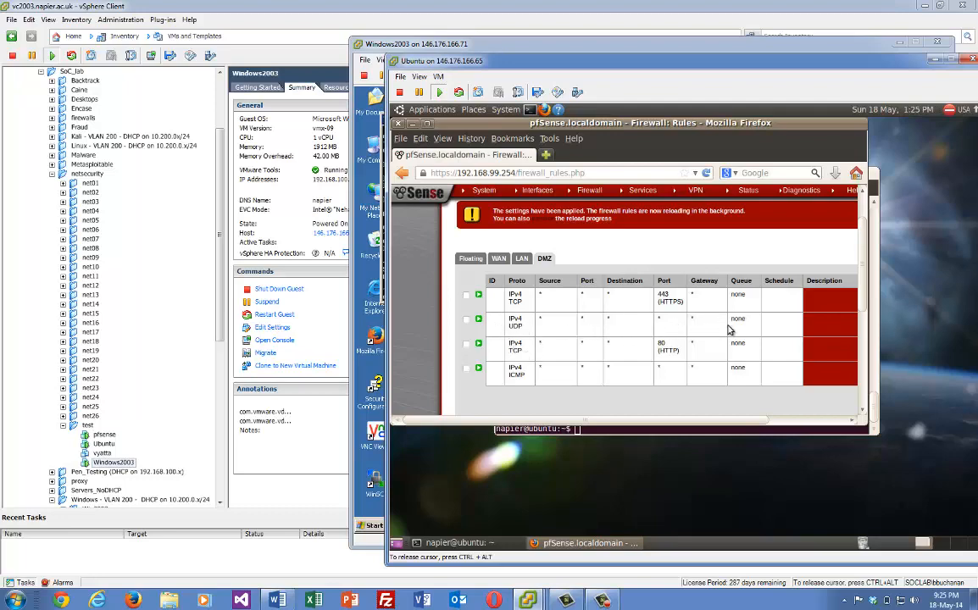
Edit the DMZ UDP rule's destination port range to DNS (53), save and apply
left_click_drag(684, 420, 733, 421)
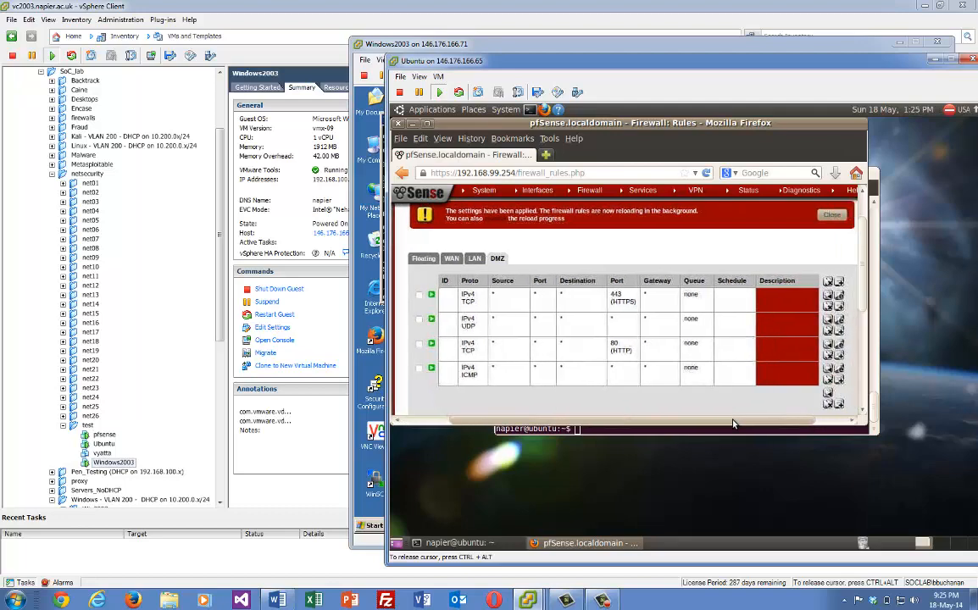
left_click(838, 321)
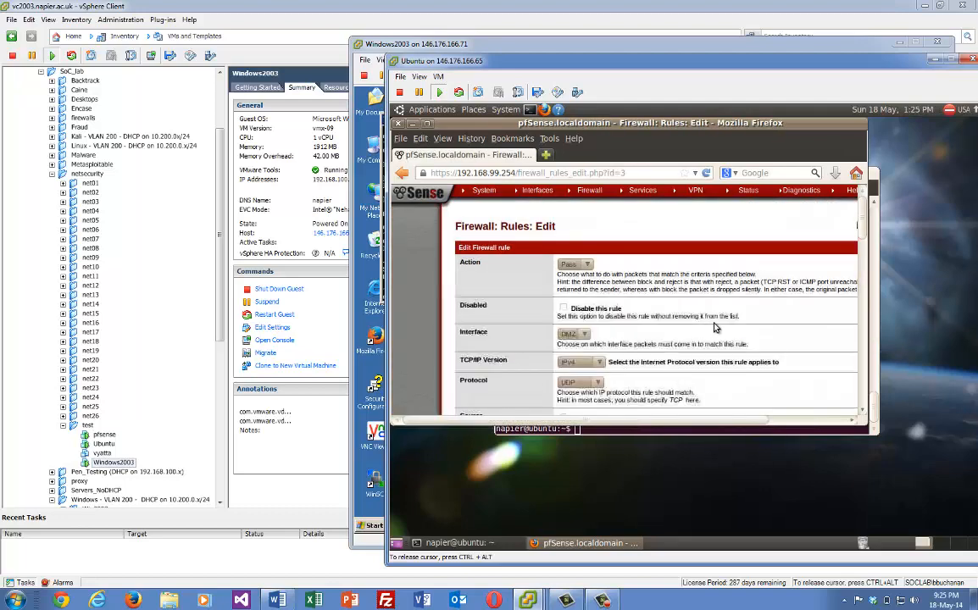
left_click_drag(865, 219, 863, 255)
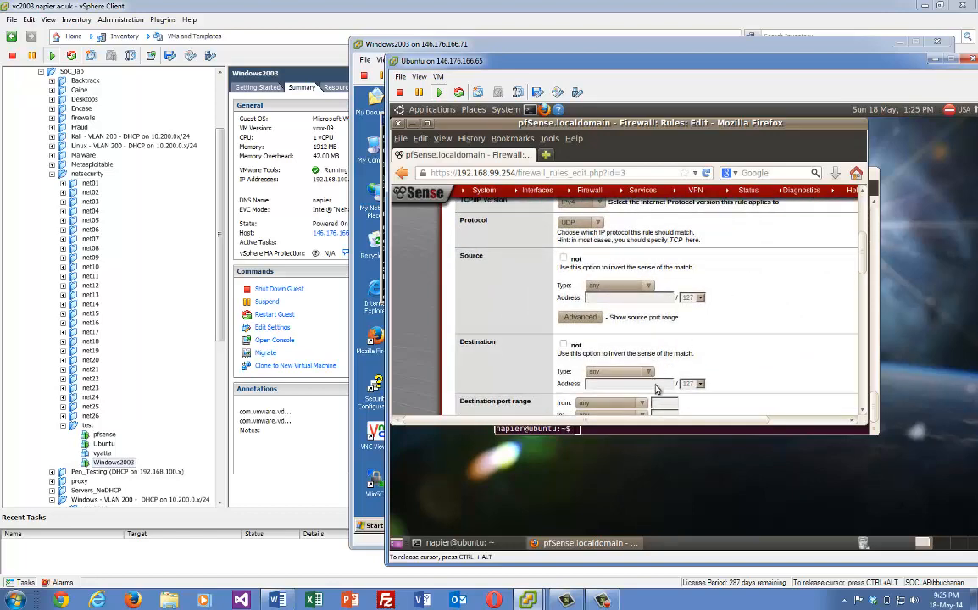
left_click(643, 407)
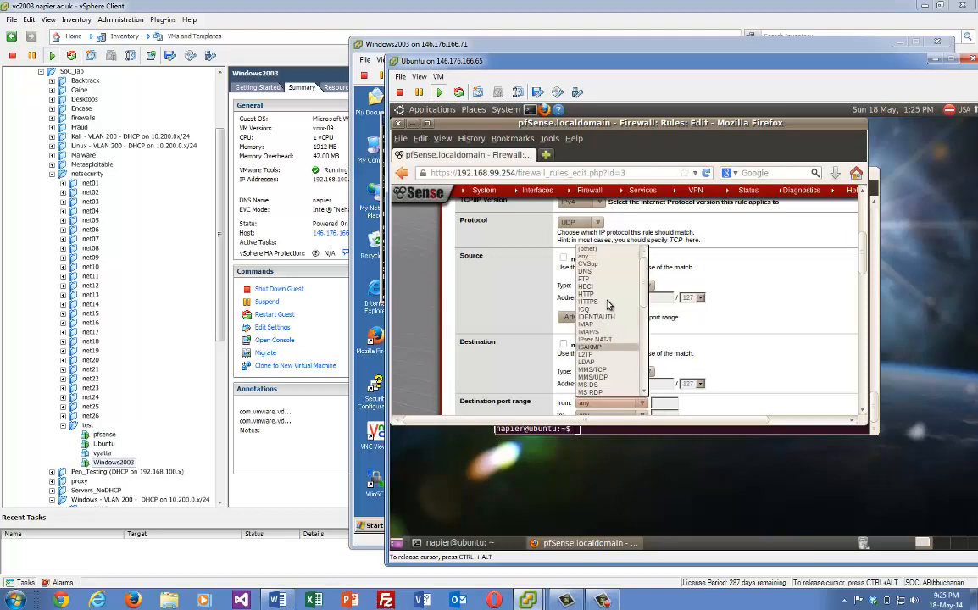
left_click(593, 276)
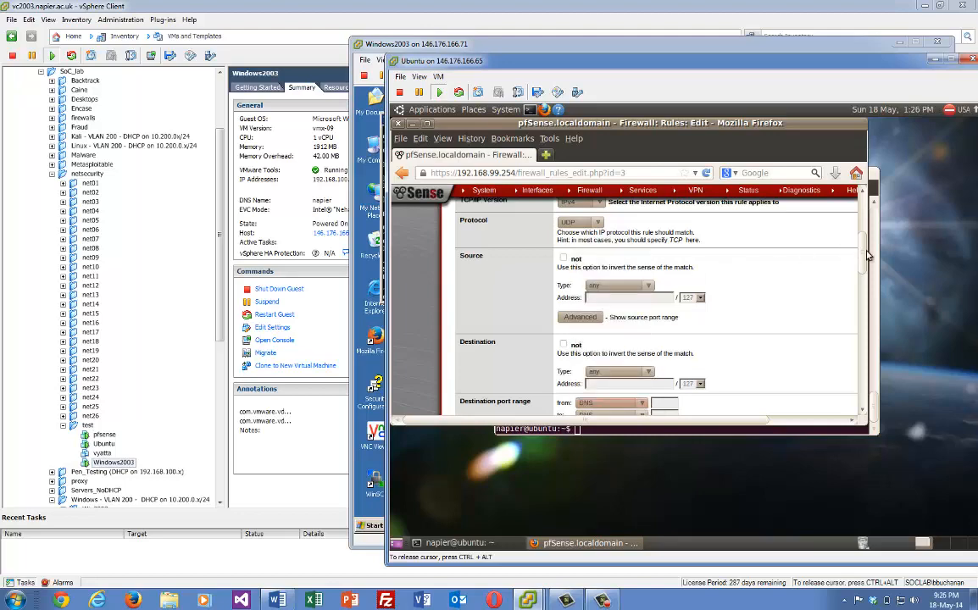
scroll(863, 268, "down", 1)
left_click_drag(862, 268, 861, 383)
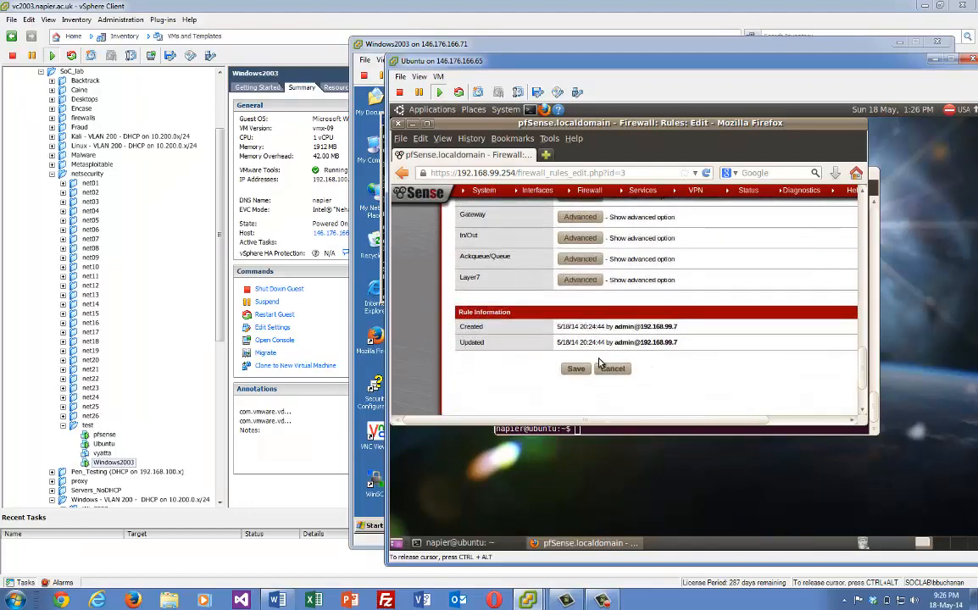
left_click(576, 370)
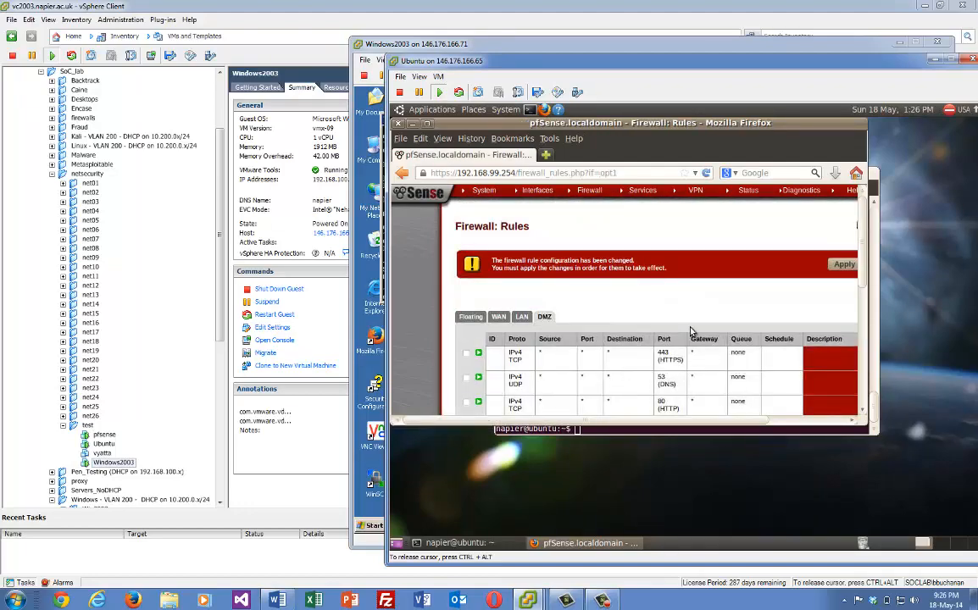
left_click(836, 266)
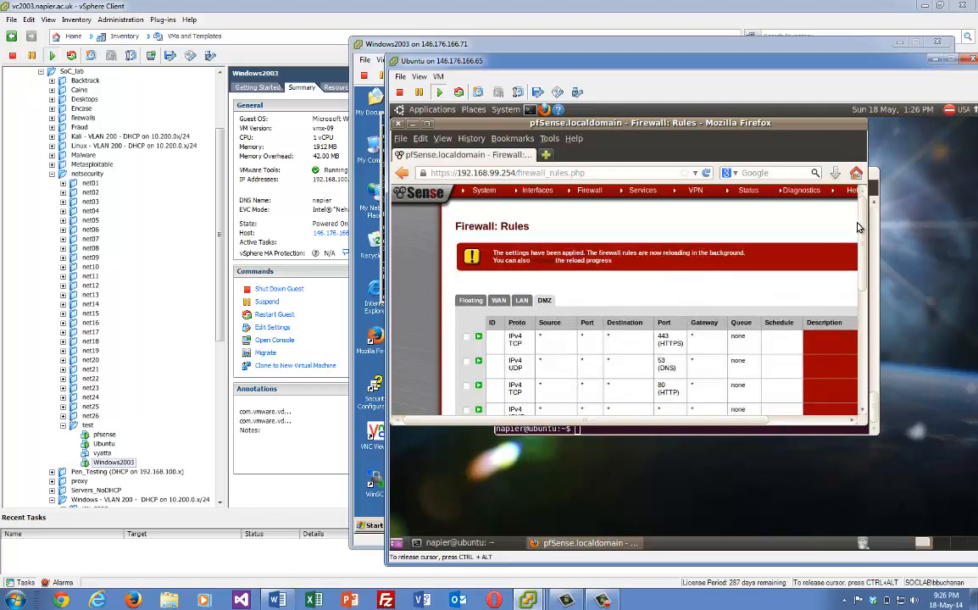
left_click_drag(864, 228, 866, 243)
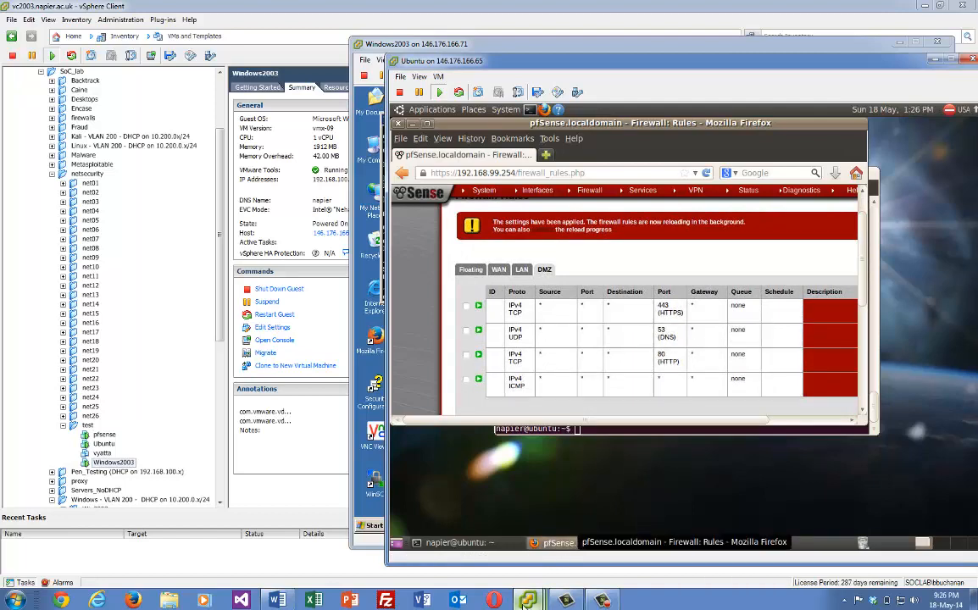
mouse_move(535, 585)
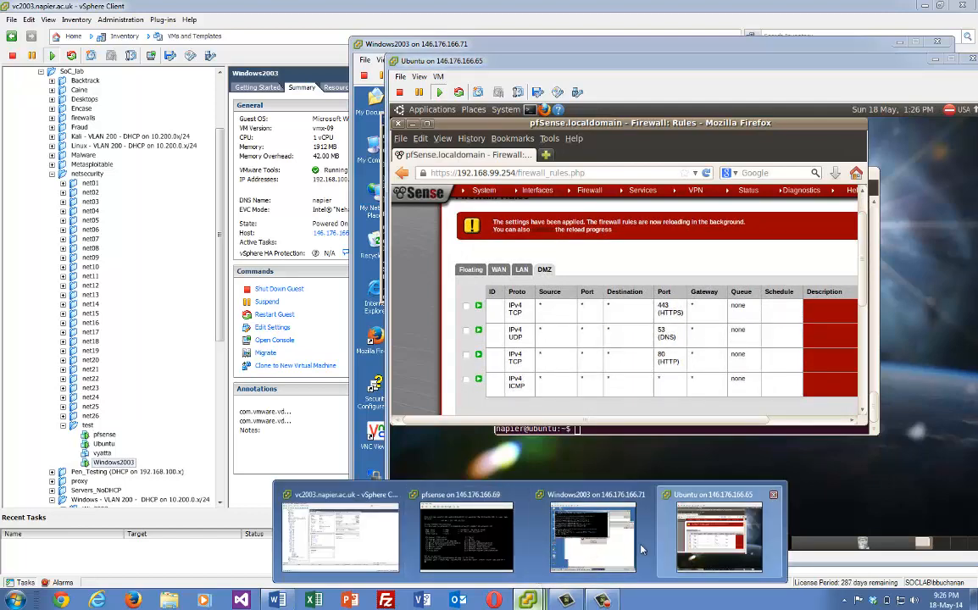
Dismiss the Internet Explorer error and reload google.com in the Windows2003 VM
left_click(586, 547)
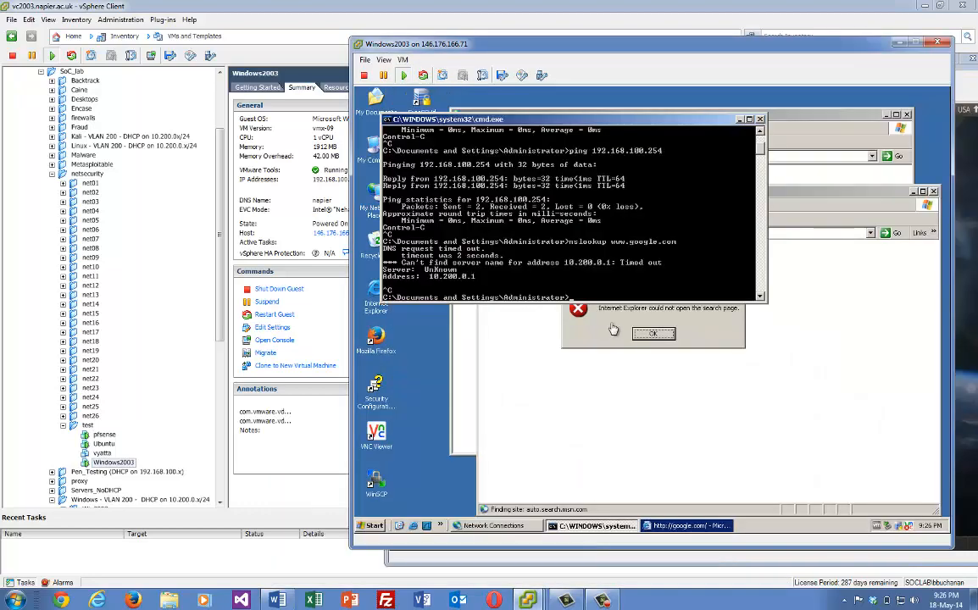
left_click(655, 334)
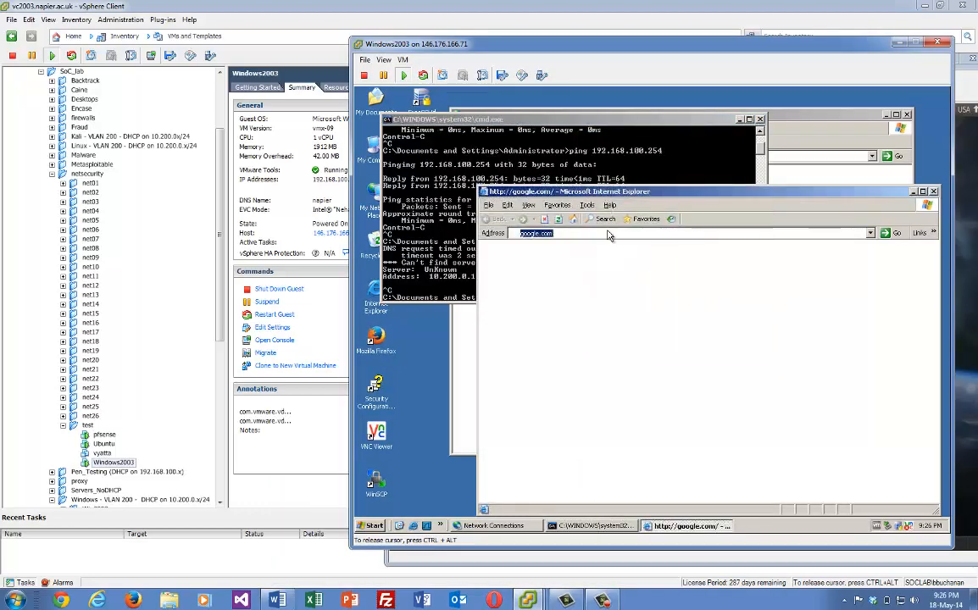
left_click(597, 232)
key("Return")
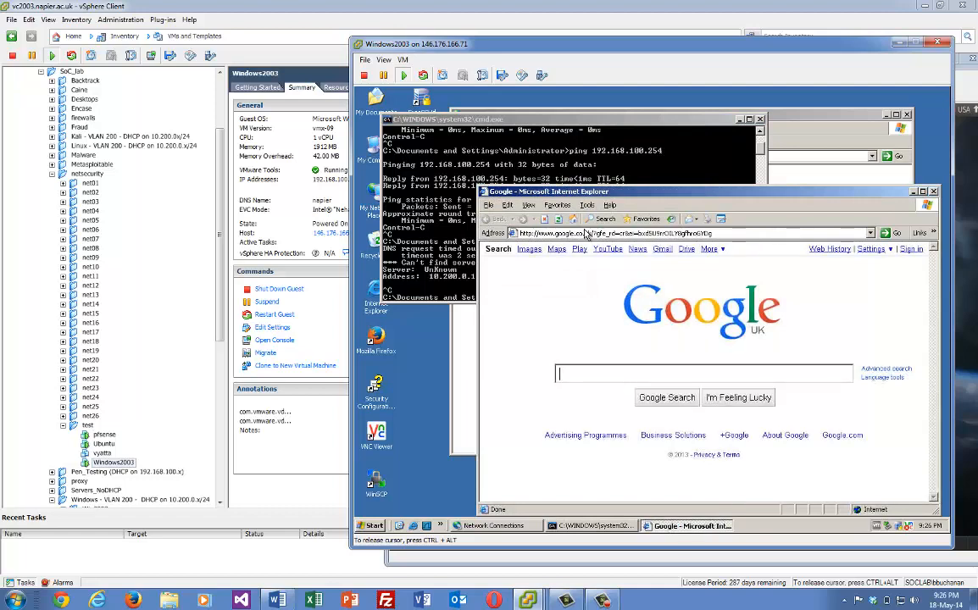
left_click(461, 232)
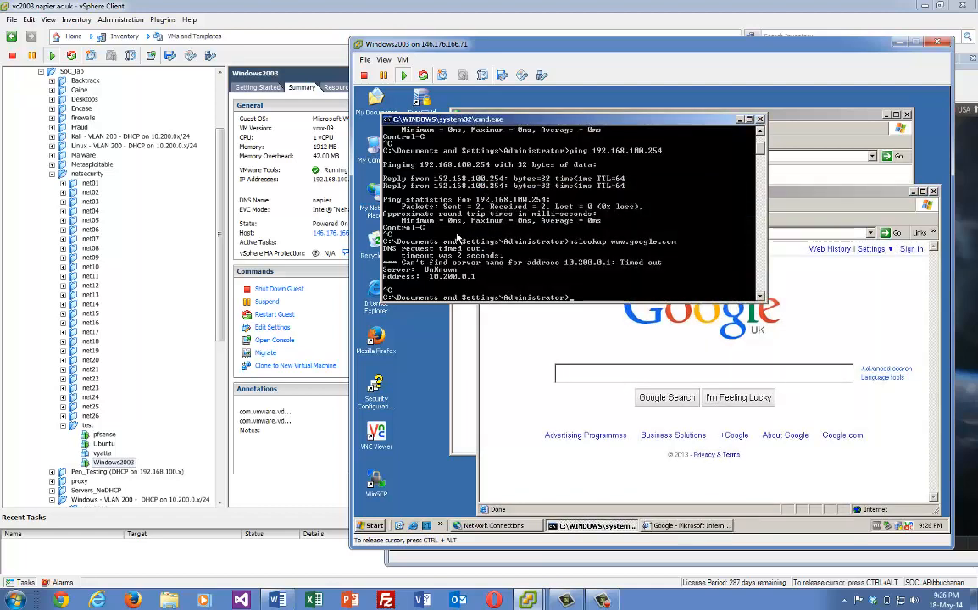
type("nslookup www.google.c")
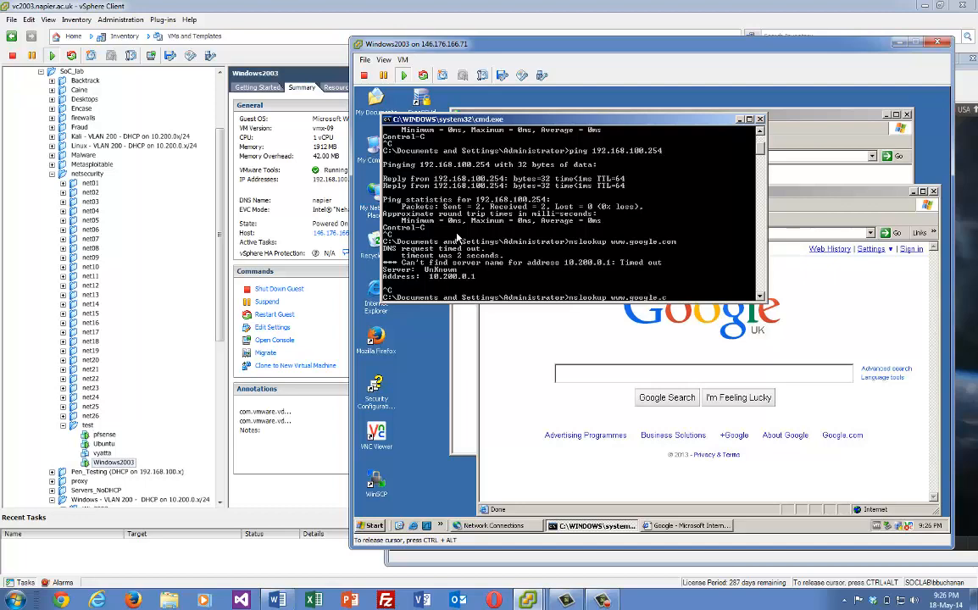
type("om")
key("Return")
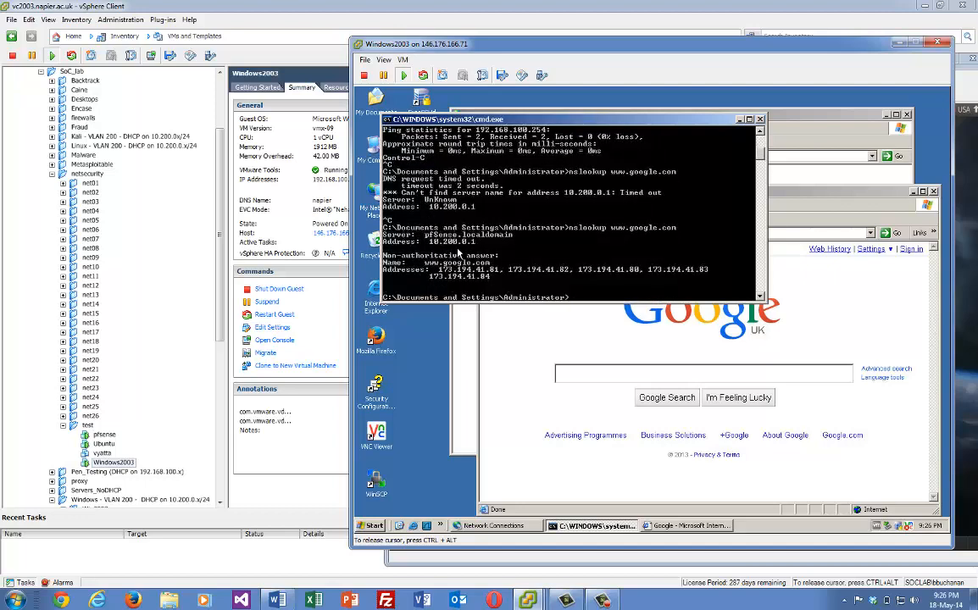
left_click(797, 202)
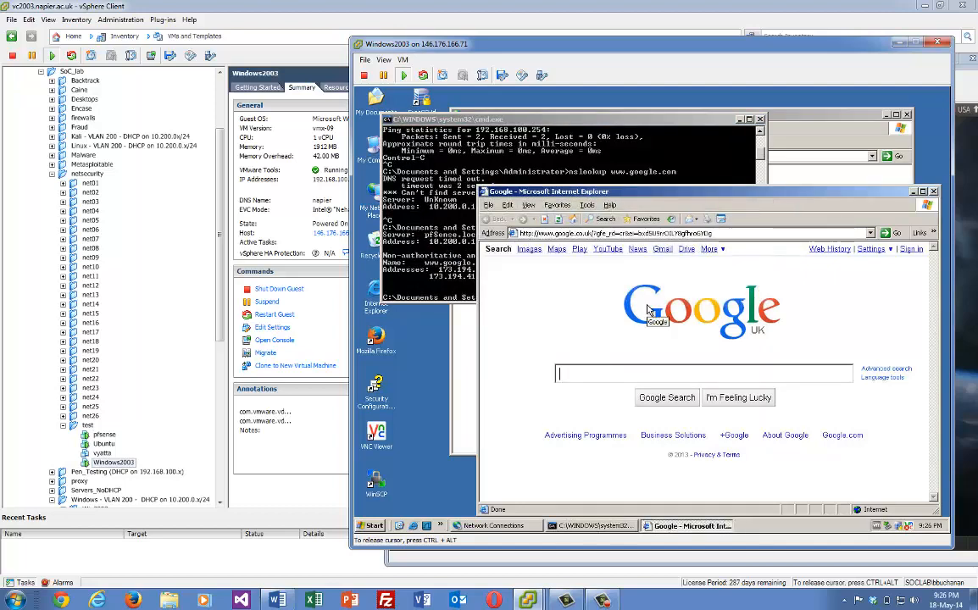
Ping 192.168.99.7 from the command prompt, stopping after two replies
left_click(570, 165)
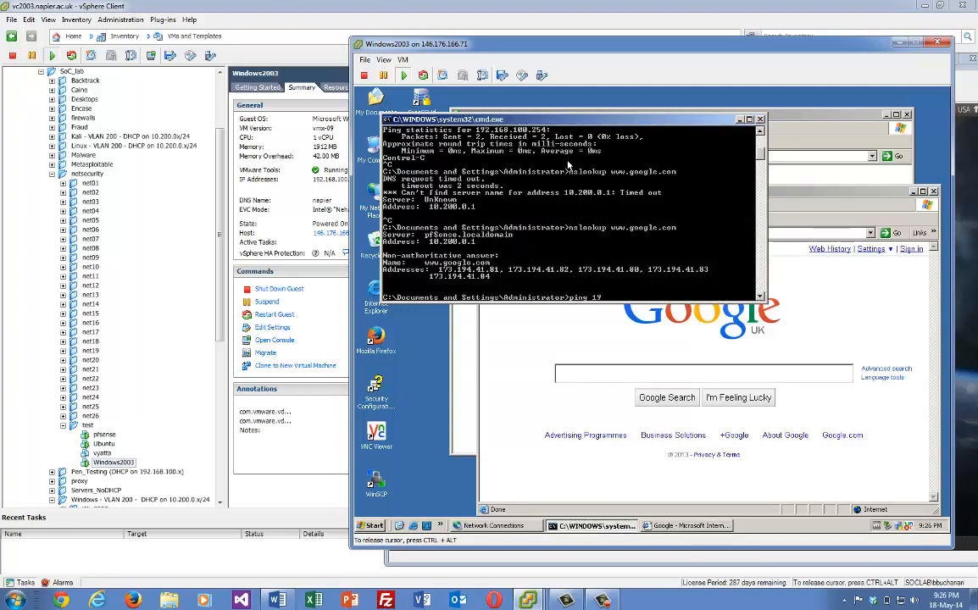
type("ping 192.16")
type("8.99.7")
key("Return")
key("ctrl+c")
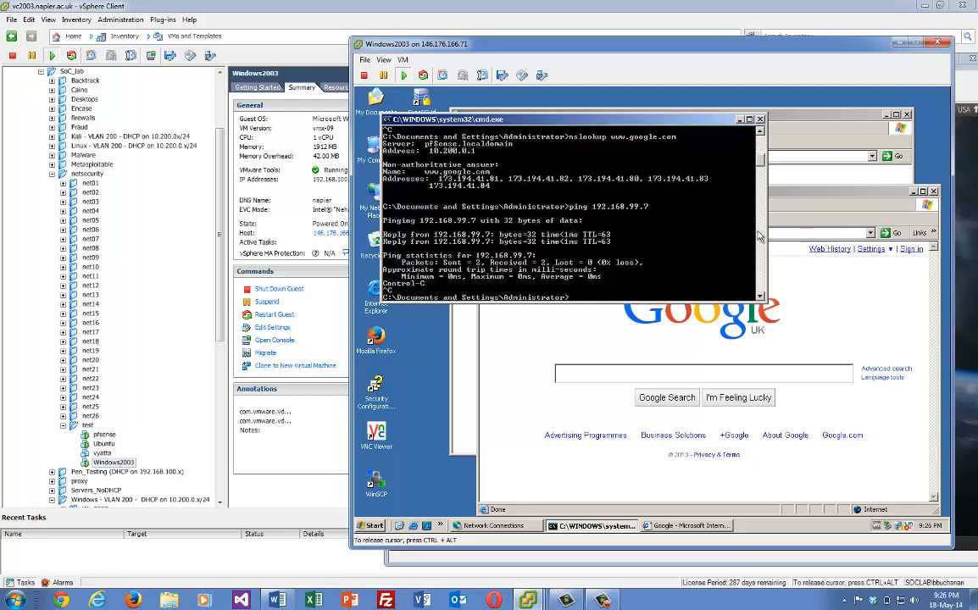
Browse to 192.168.99.7 in Internet Explorer to see the Sample page, then close the browser
left_click(803, 207)
left_click(728, 236)
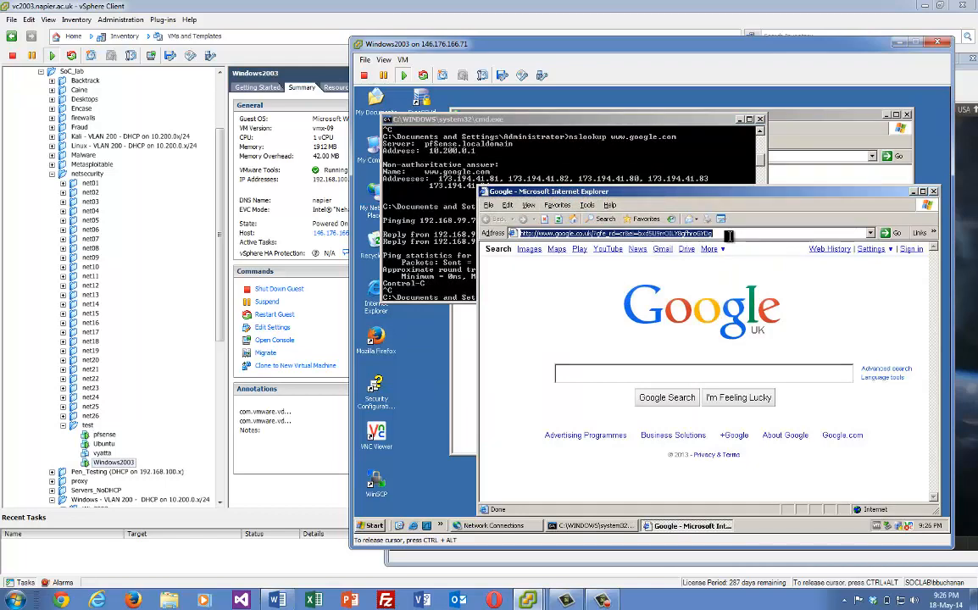
type("192.168.")
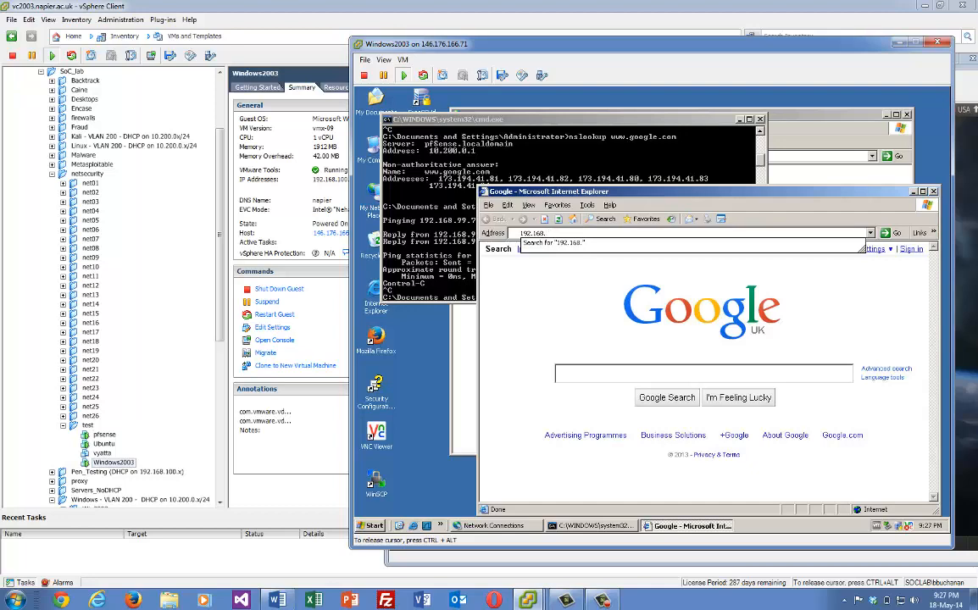
type("99.7")
key("Return")
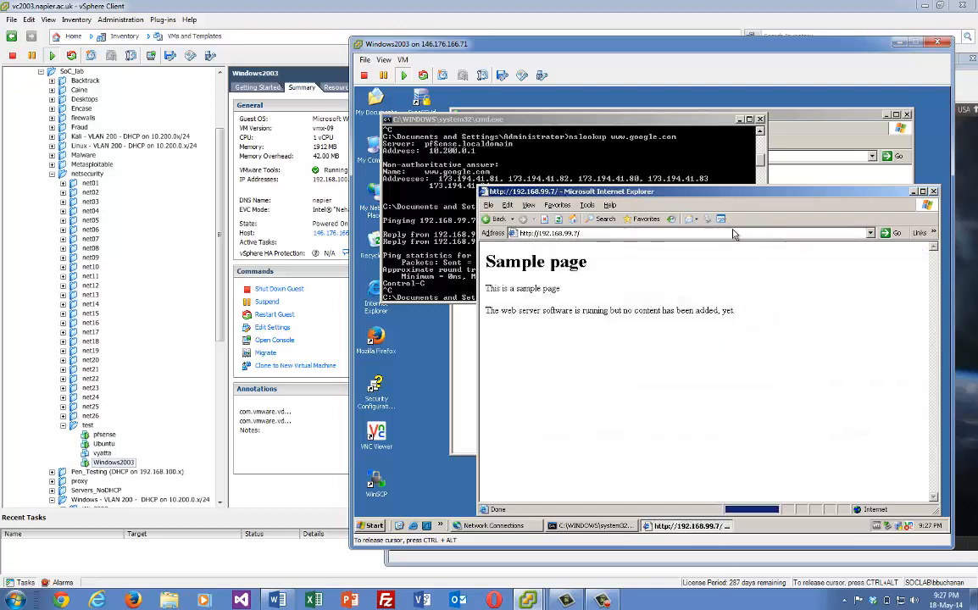
left_click(933, 192)
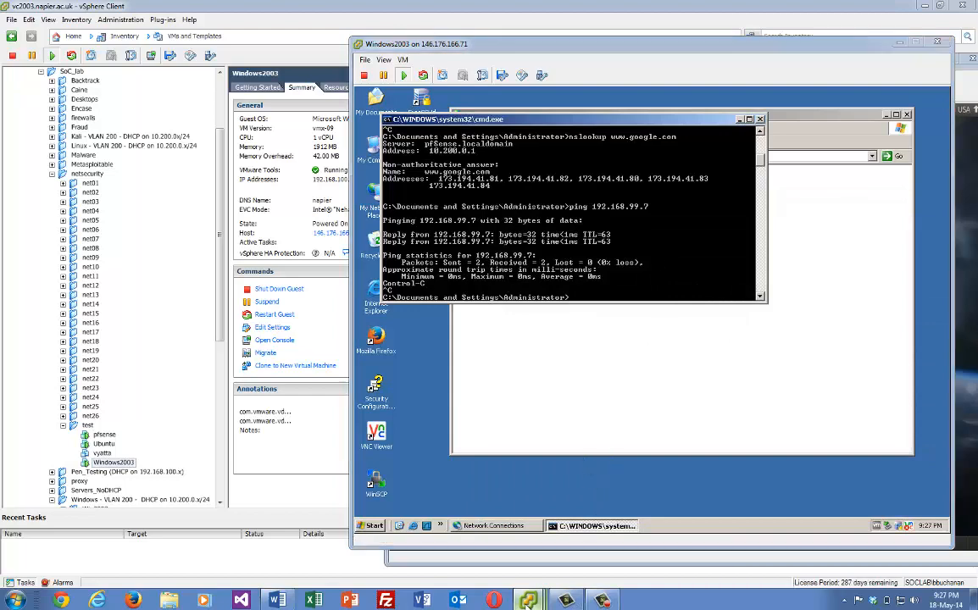
In Ubuntu's Firefox, open a new tab and load the Advanced Security page at 192.168.100.7
mouse_move(567, 600)
left_click(706, 533)
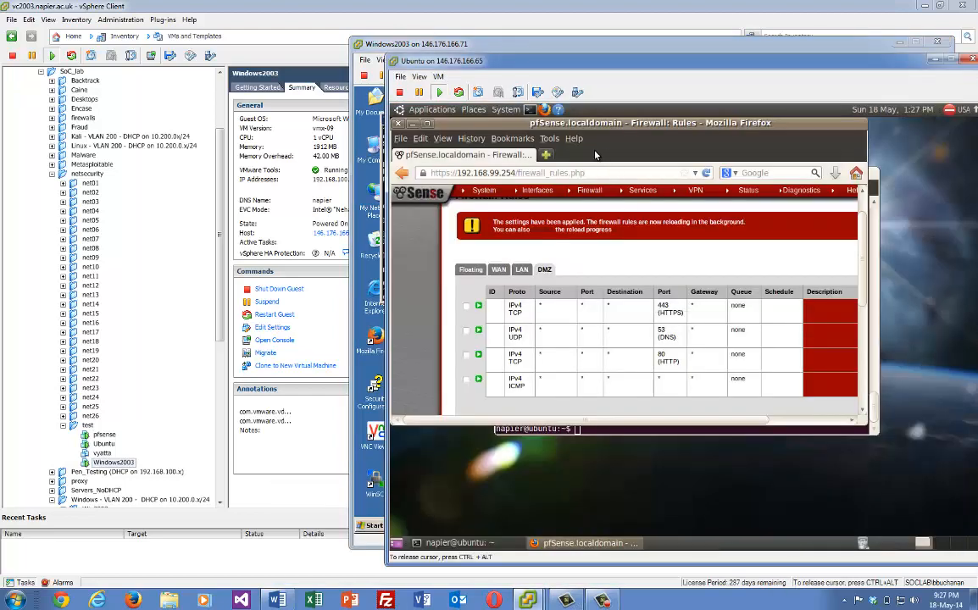
key("ctrl+t")
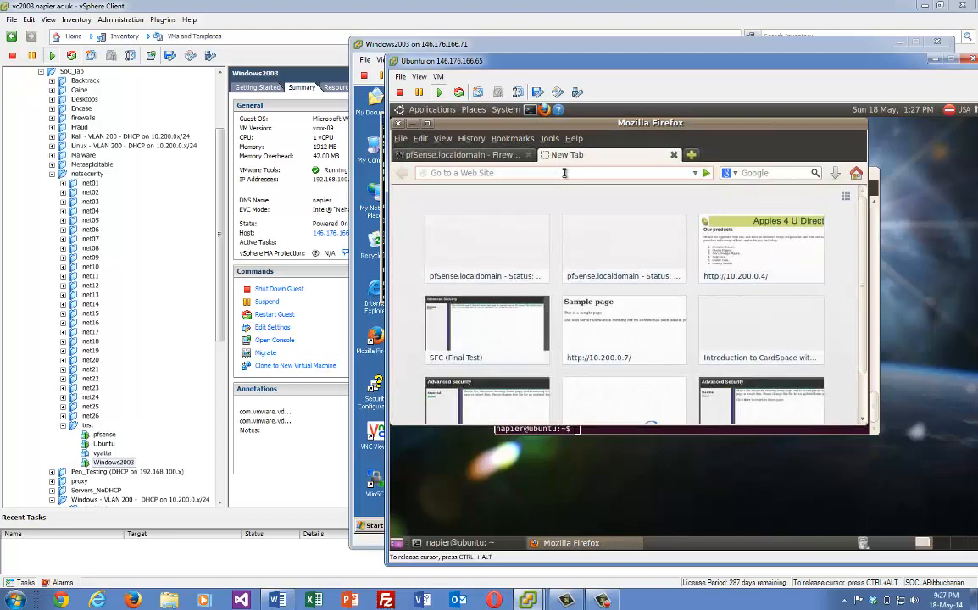
type("10.12")
key("BackSpace")
key("BackSpace")
key("BackSpace")
key("BackSpace")
type("192.1")
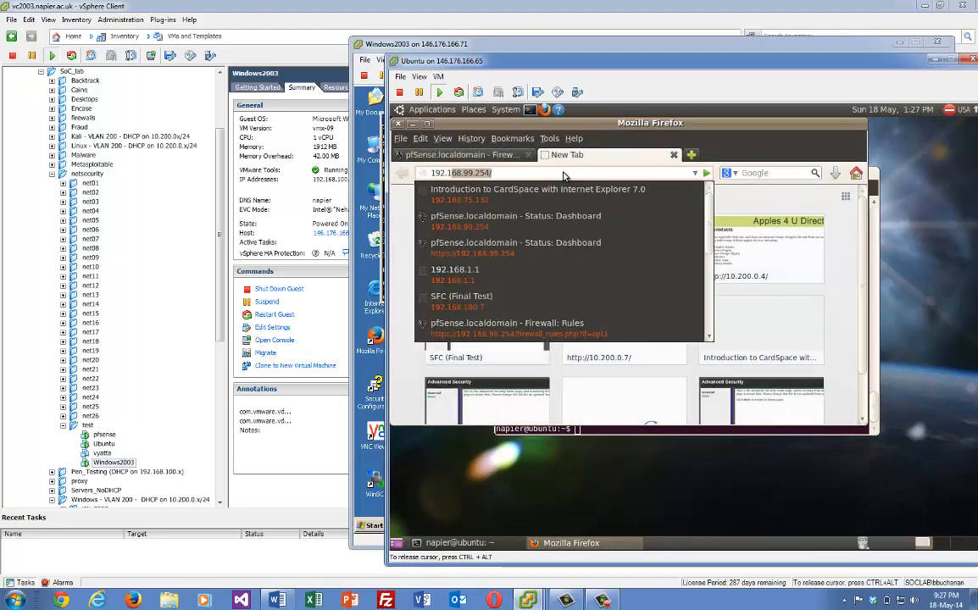
type("68.99.25")
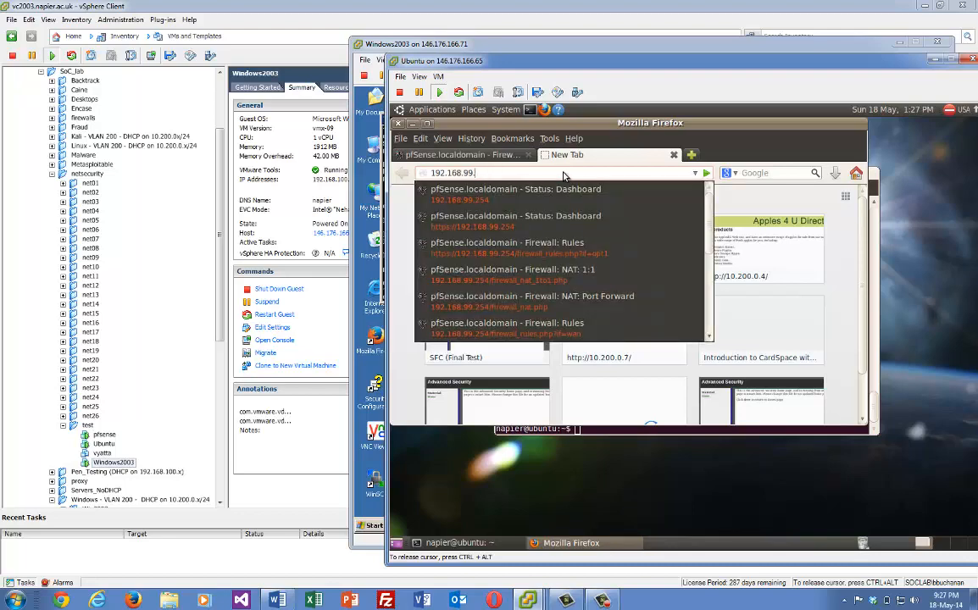
key("BackSpace")
key("BackSpace")
key("BackSpace")
type("100.")
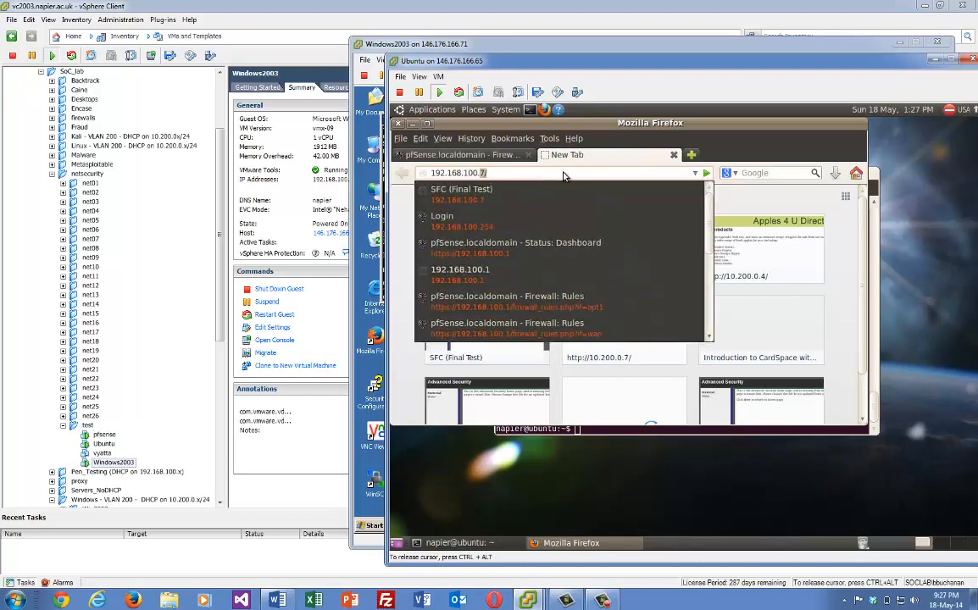
type("7")
key("Return")
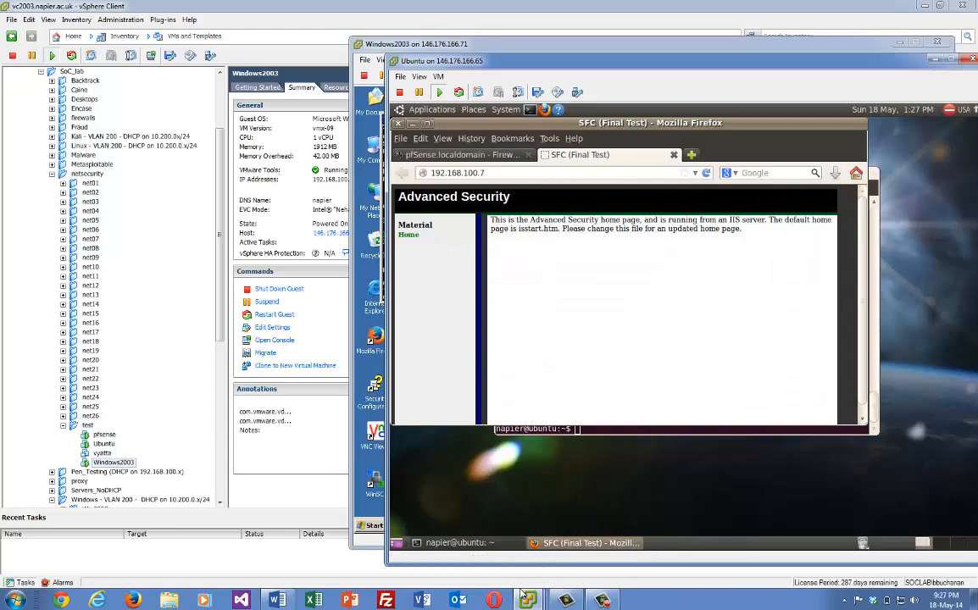
Drag the pfSense firewall rules tab out into its own window
mouse_move(527, 602)
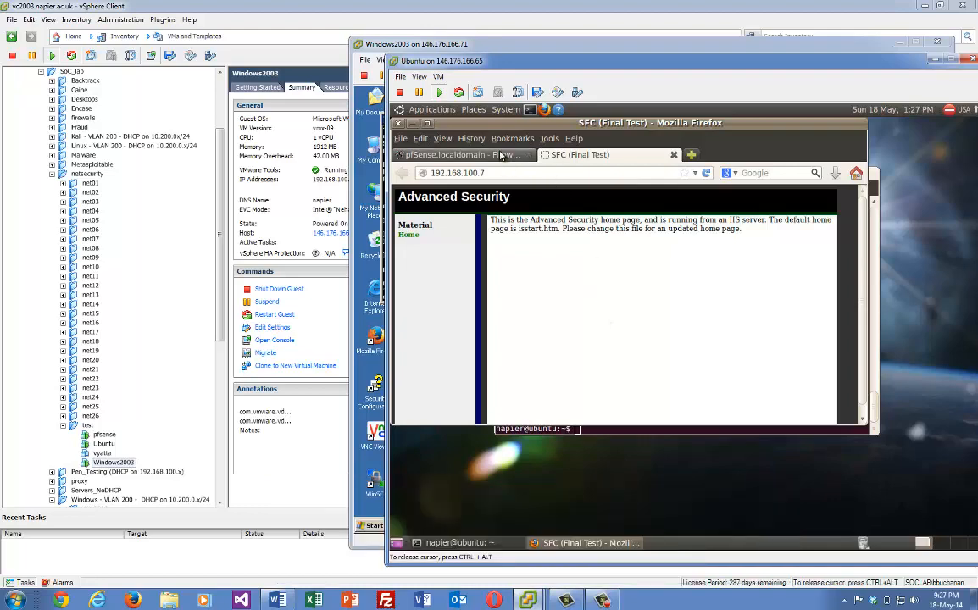
left_click(462, 155)
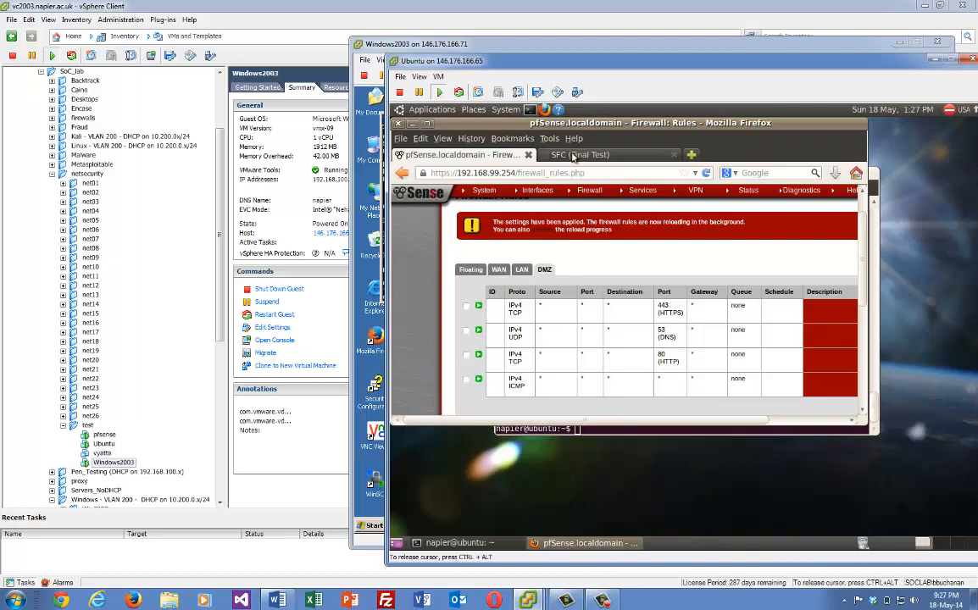
left_click_drag(521, 155, 600, 432)
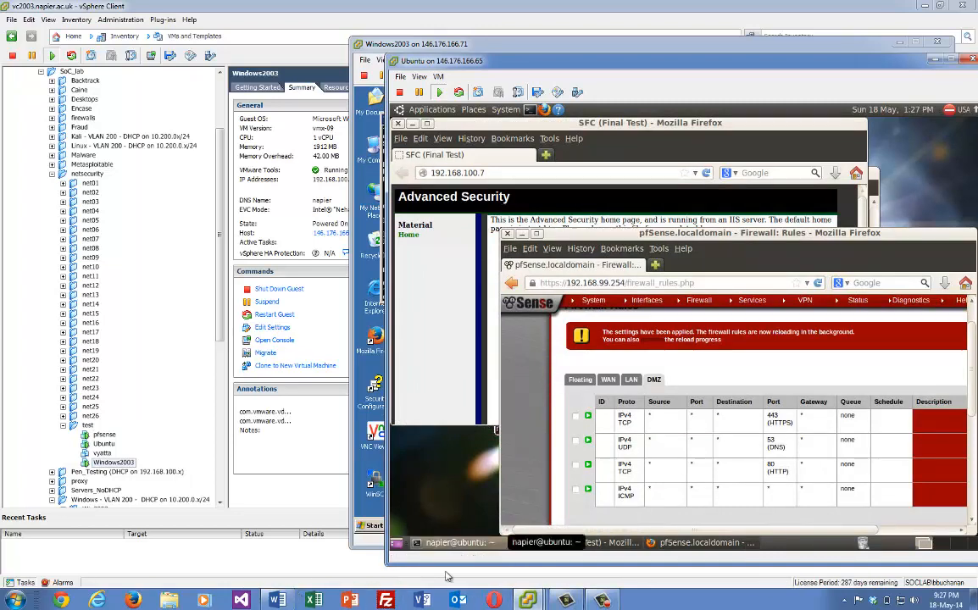
Run nmap -sP 10.200.0.0/24 in the Ubuntu terminal, finding 14 hosts up
left_click(468, 543)
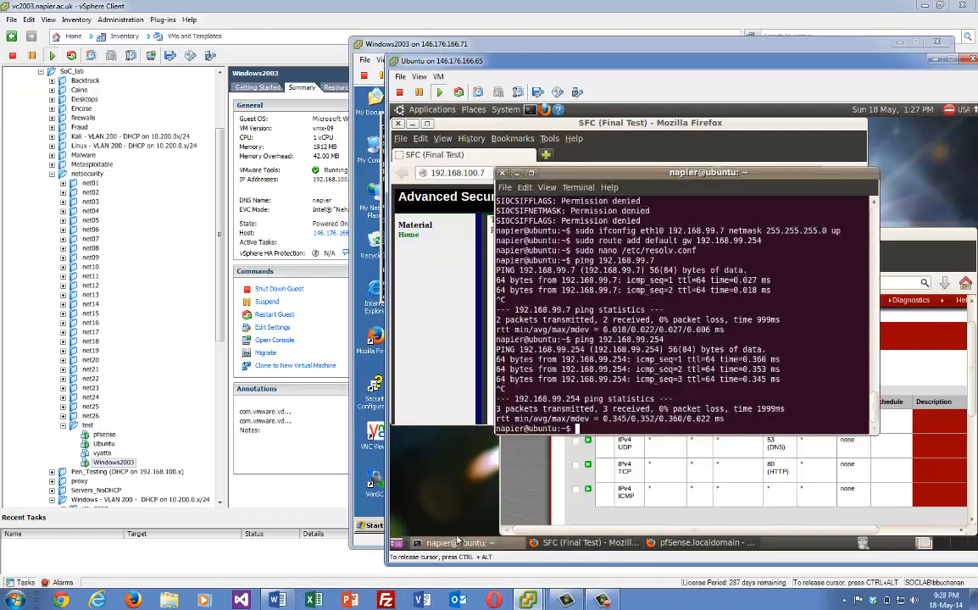
type("nm")
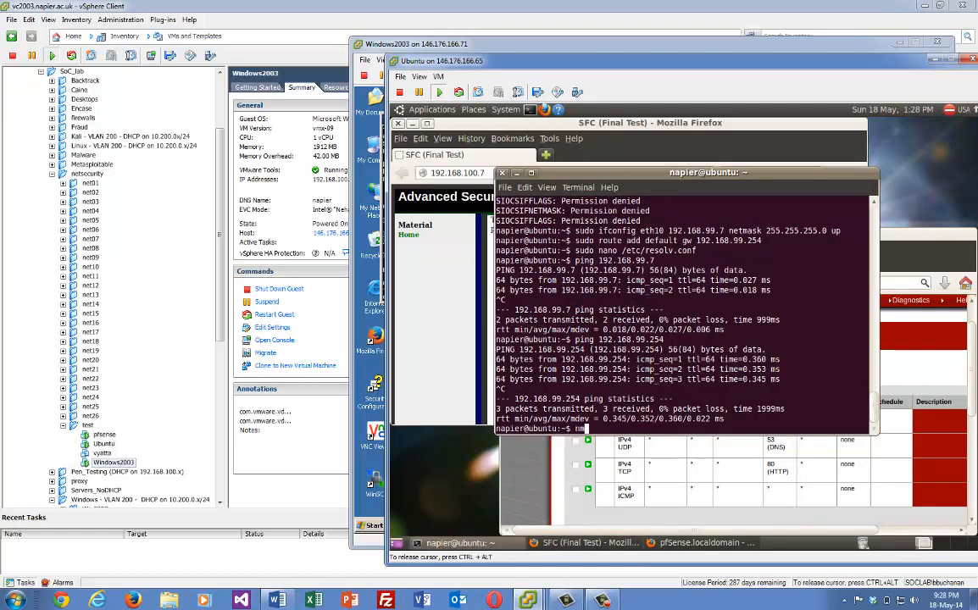
type("ap -s")
type("P 19")
type(".200.0")
type(".0/24")
key("Return")
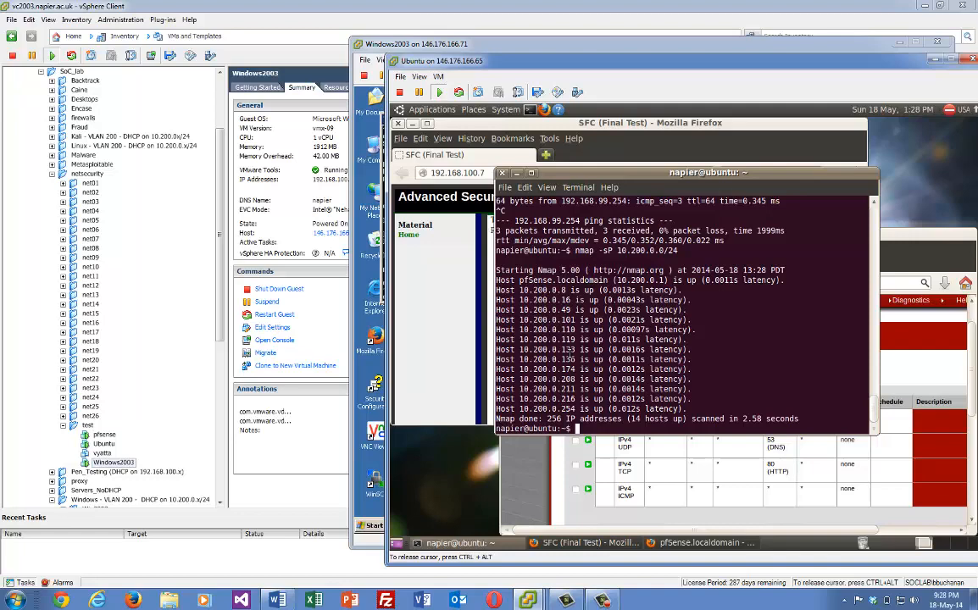
key("ctrl+alt")
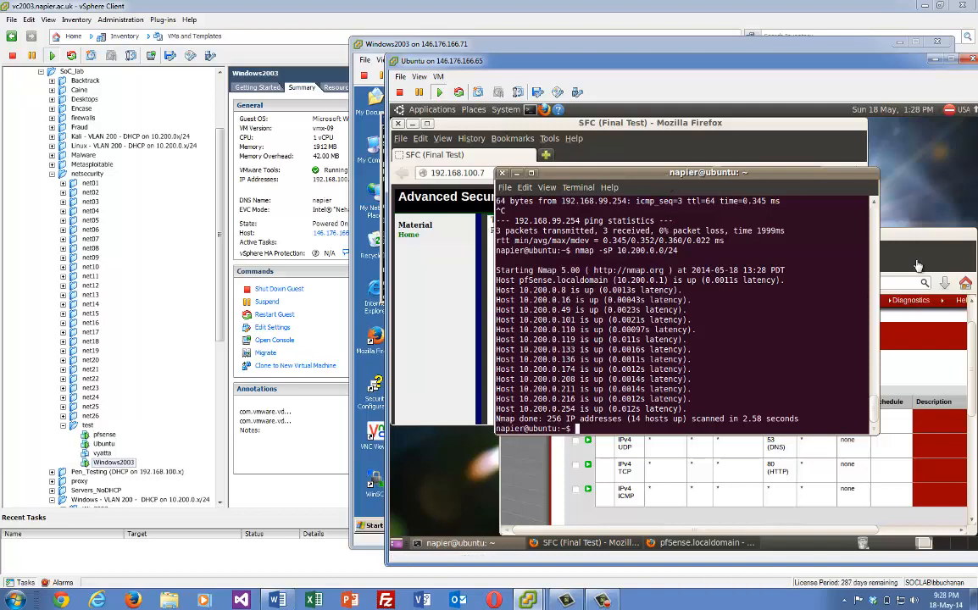
left_click(822, 212)
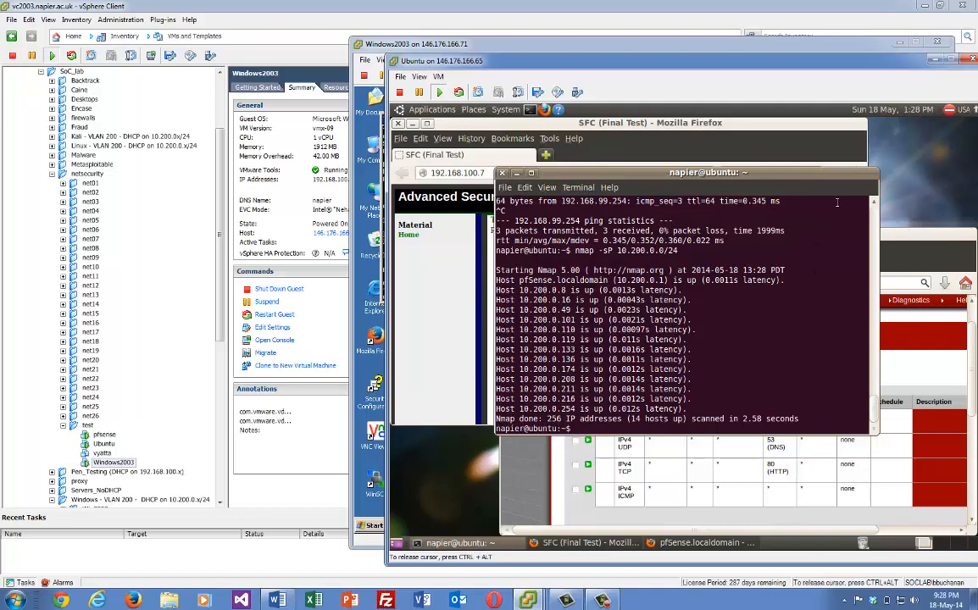
Open the pfSense Virtual IP Addresses page
left_click(887, 267)
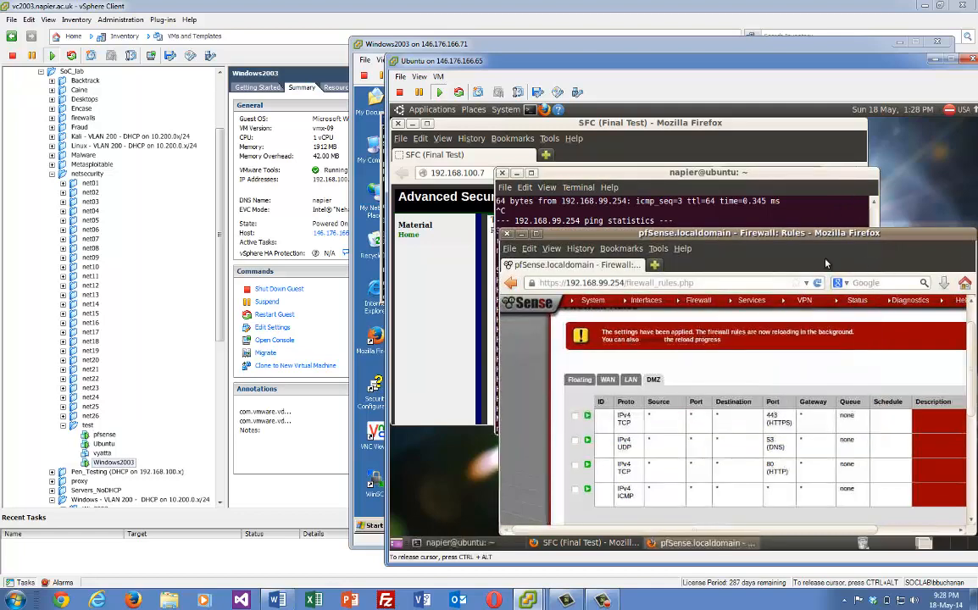
mouse_move(647, 301)
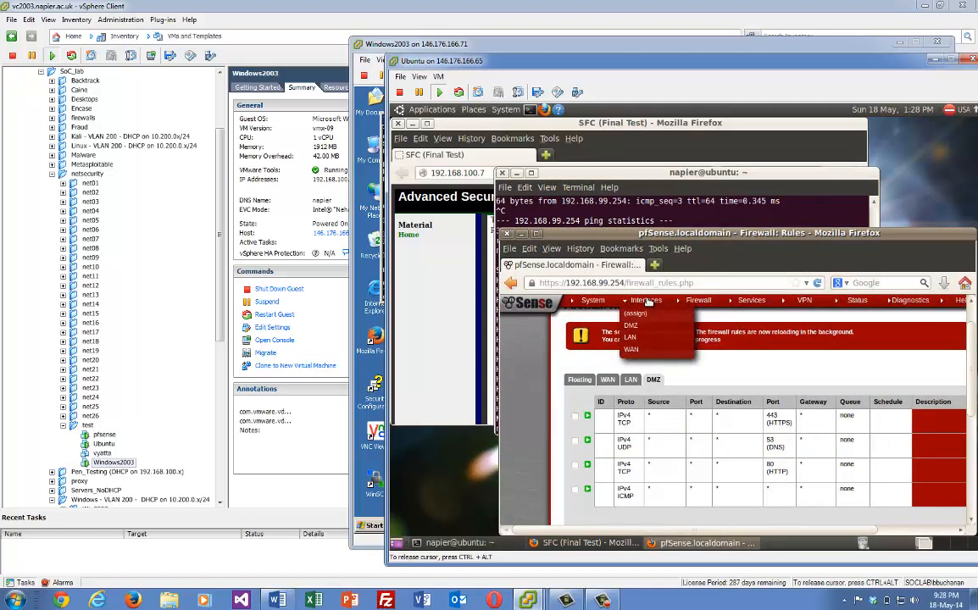
mouse_move(699, 303)
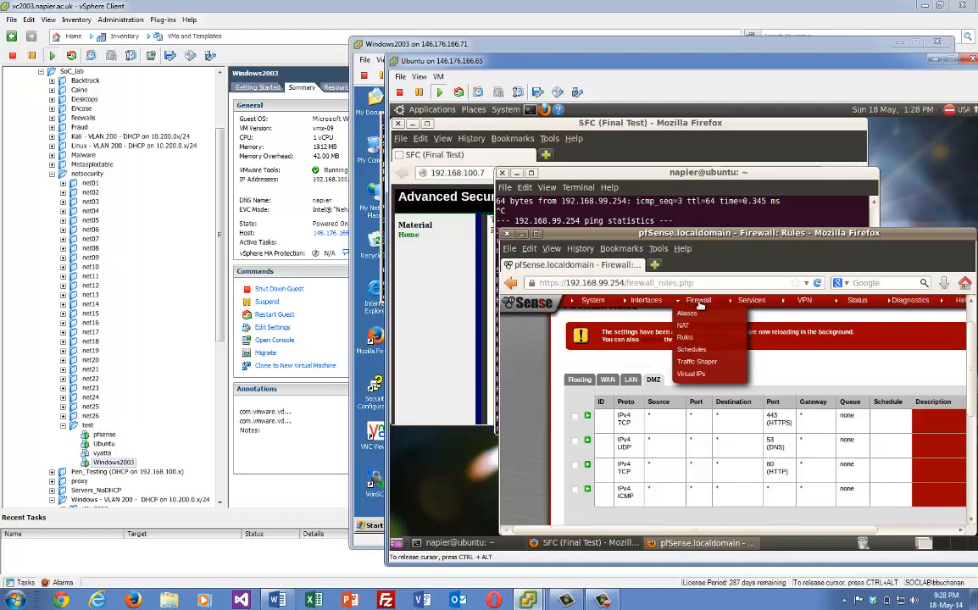
left_click(693, 374)
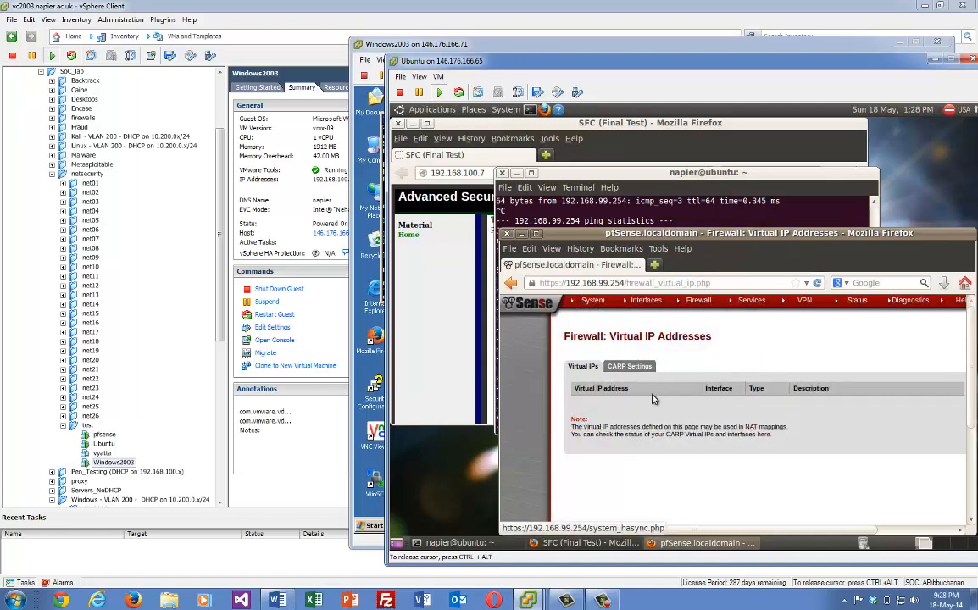
left_click_drag(734, 234, 562, 181)
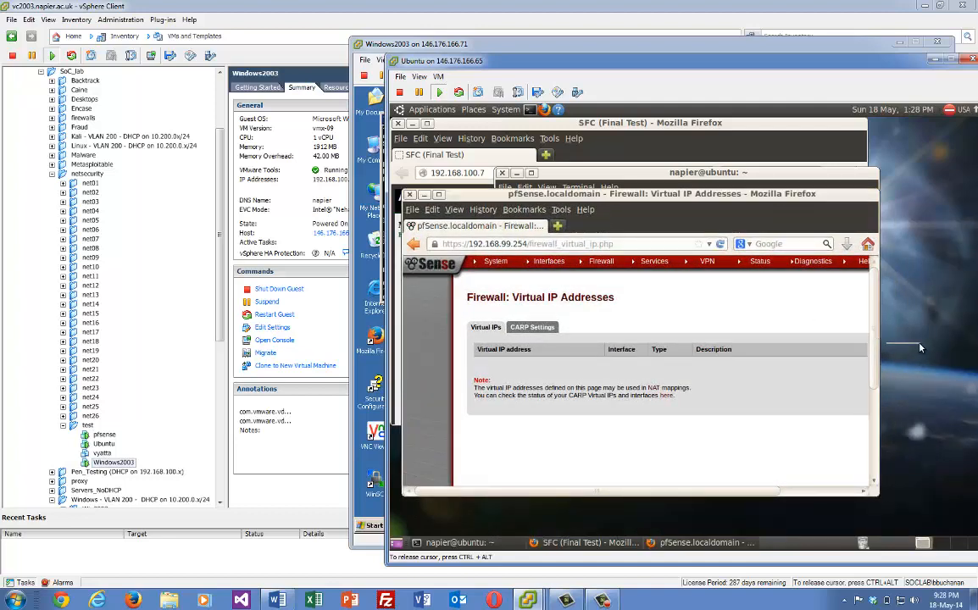
left_click_drag(768, 492, 850, 491)
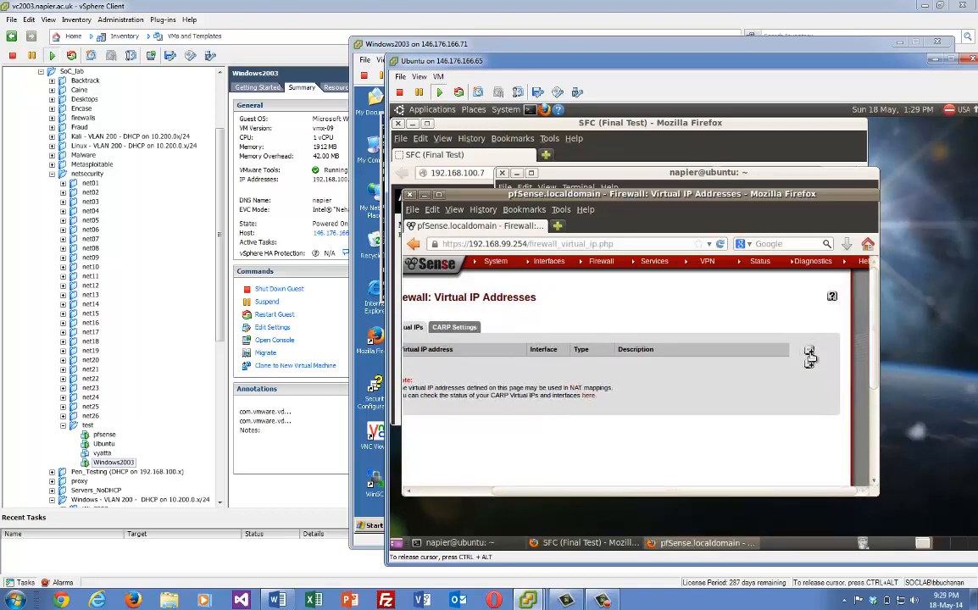
Add a Proxy ARP virtual IP on WAN with address 10.200.0.199/32
left_click(809, 350)
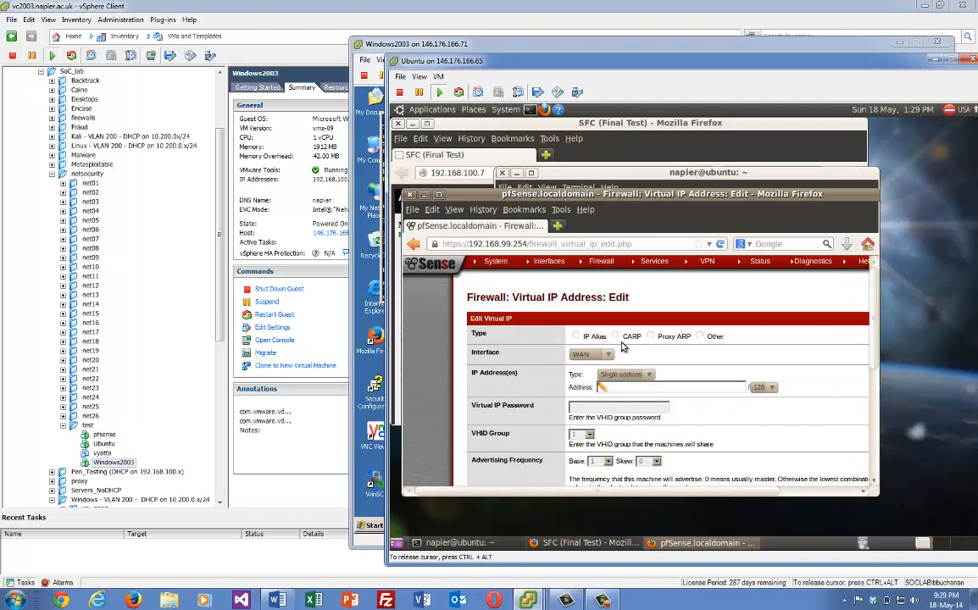
left_click(651, 337)
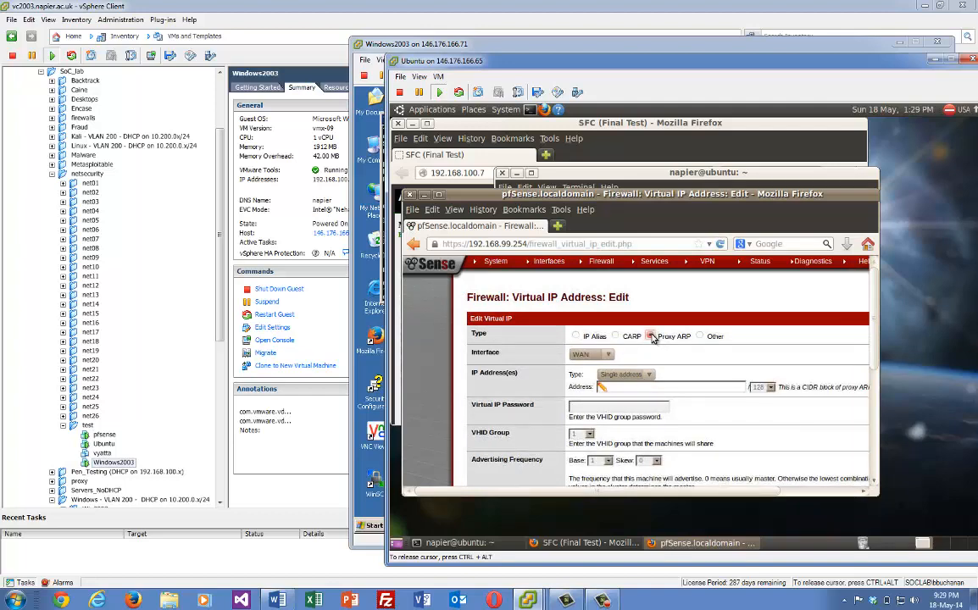
left_click(655, 390)
scroll(873, 331, "down", 1)
scroll(869, 343, "down", 1)
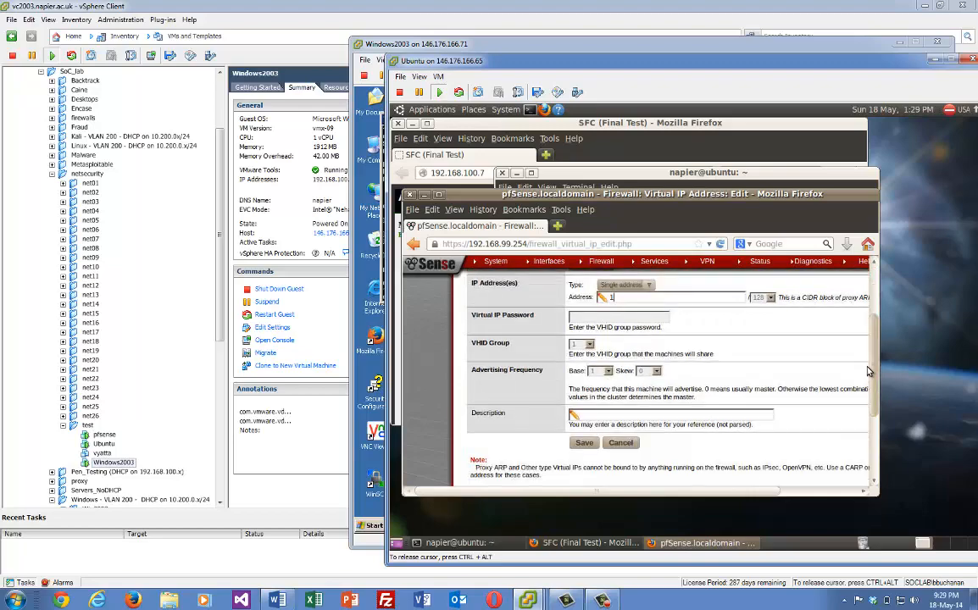
scroll(873, 326, "up", 2)
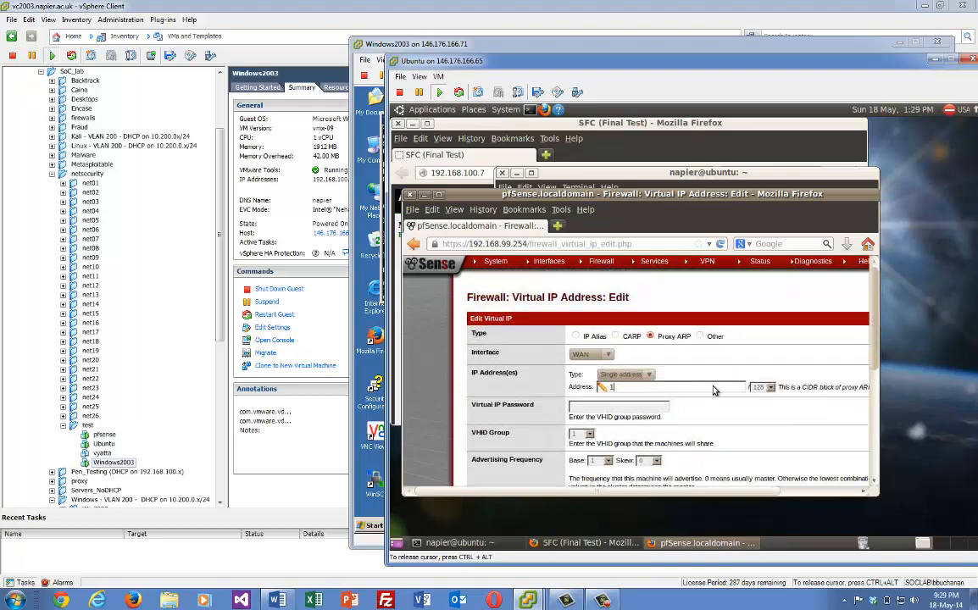
scroll(733, 346, "down", 1)
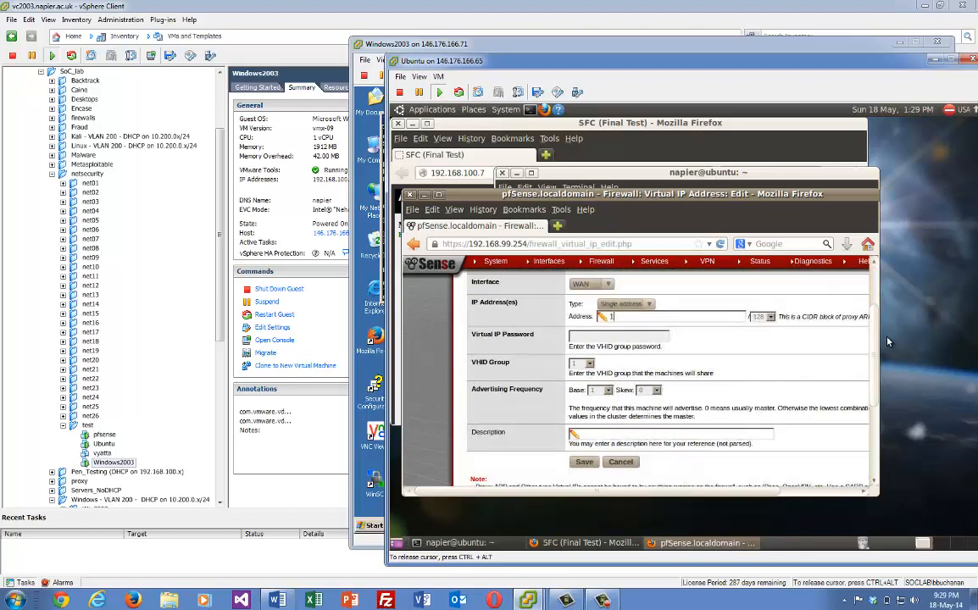
scroll(874, 316, "up", 1)
scroll(874, 316, "up", 1)
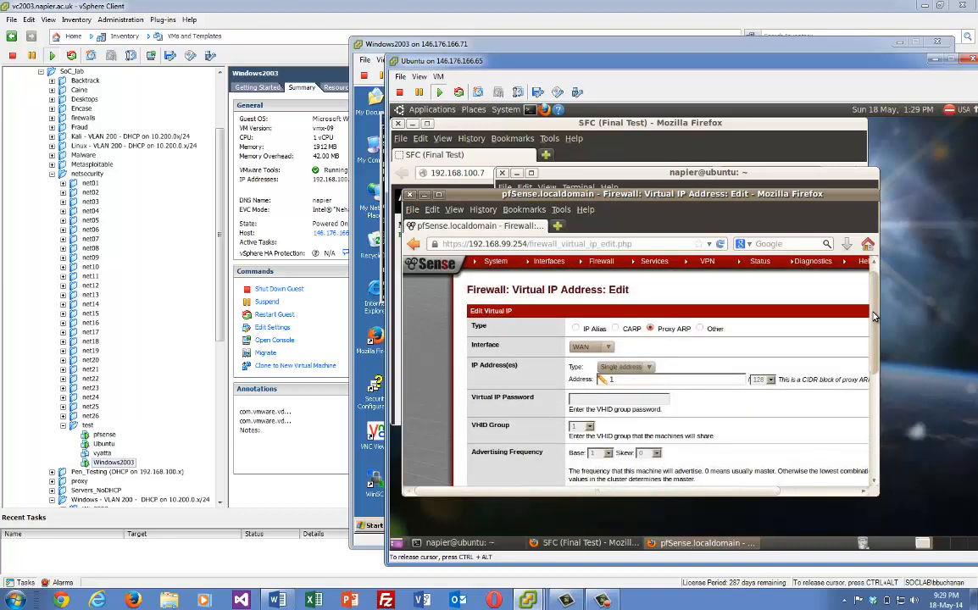
left_click(701, 379)
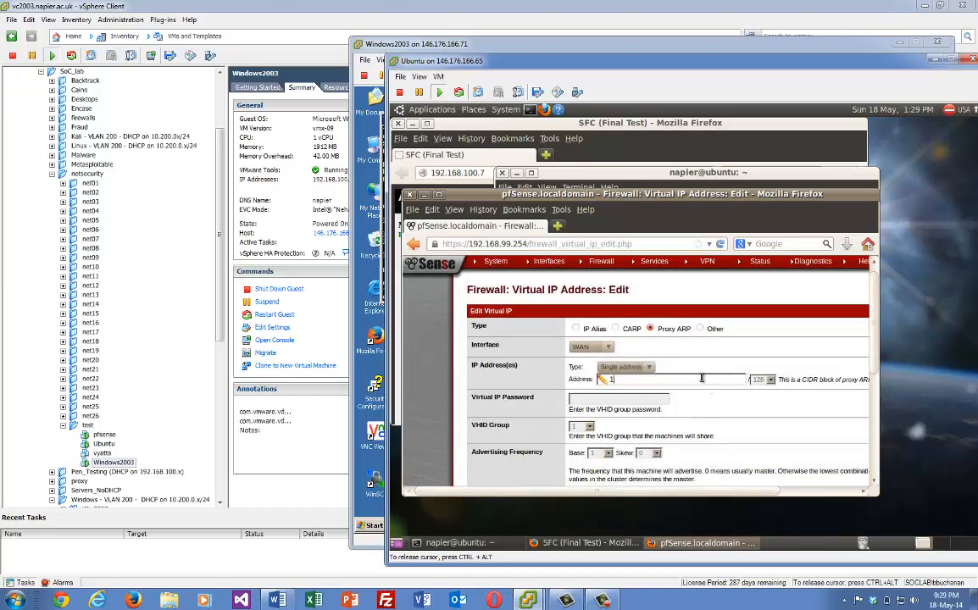
type("0.200.0.199")
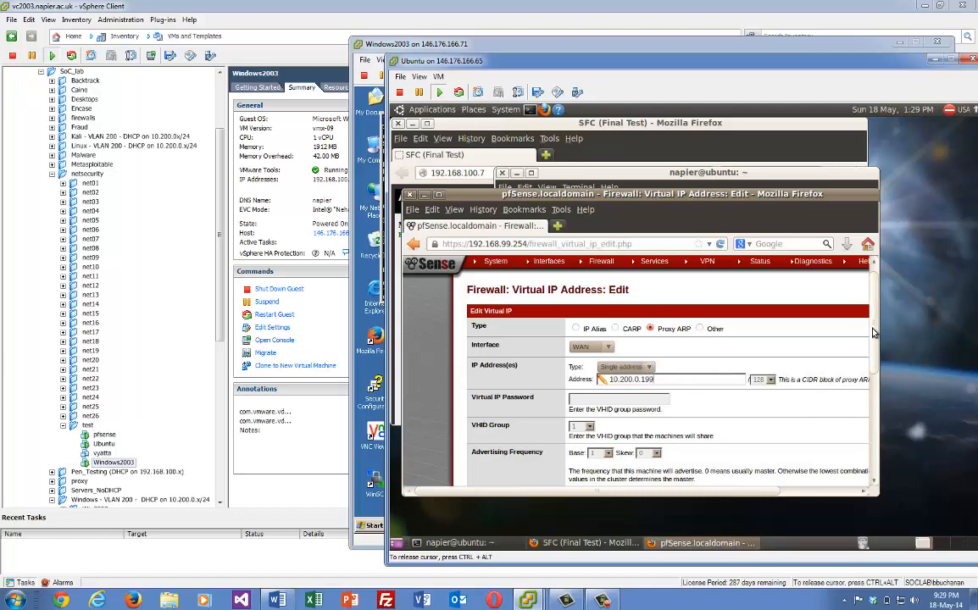
Save the new virtual IP and apply the change
scroll(864, 356, "down", 1)
scroll(867, 382, "down", 1)
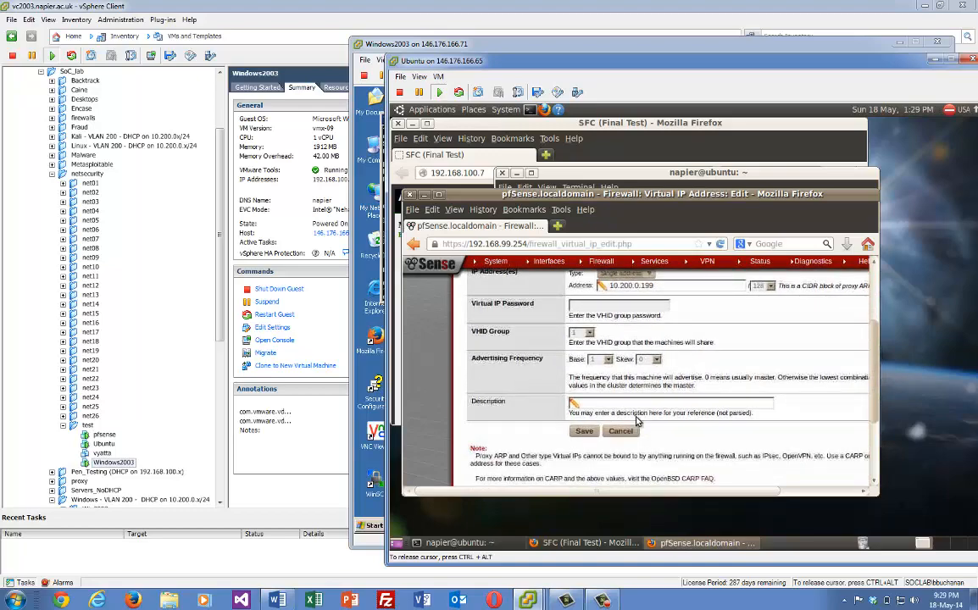
left_click(584, 433)
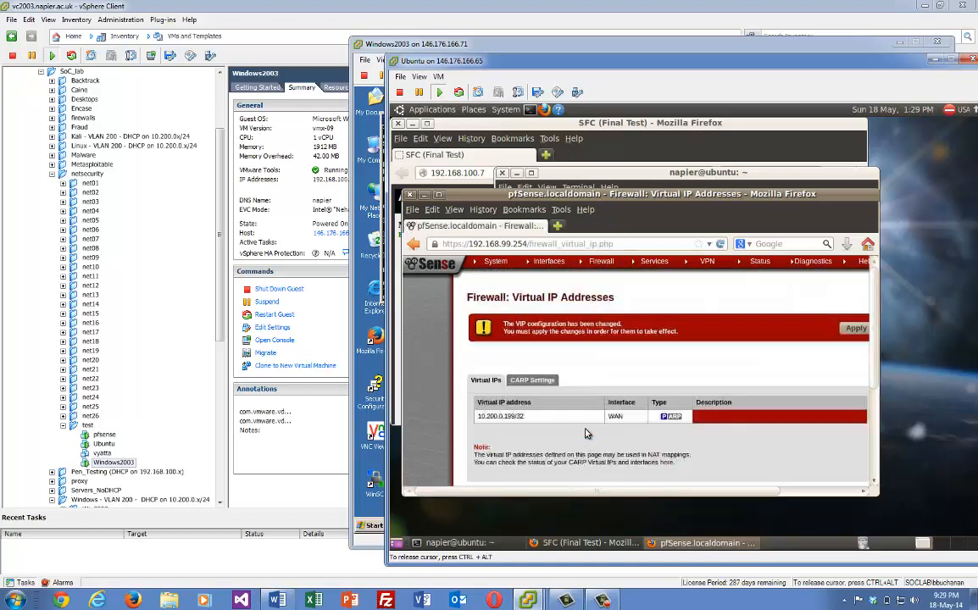
left_click(855, 330)
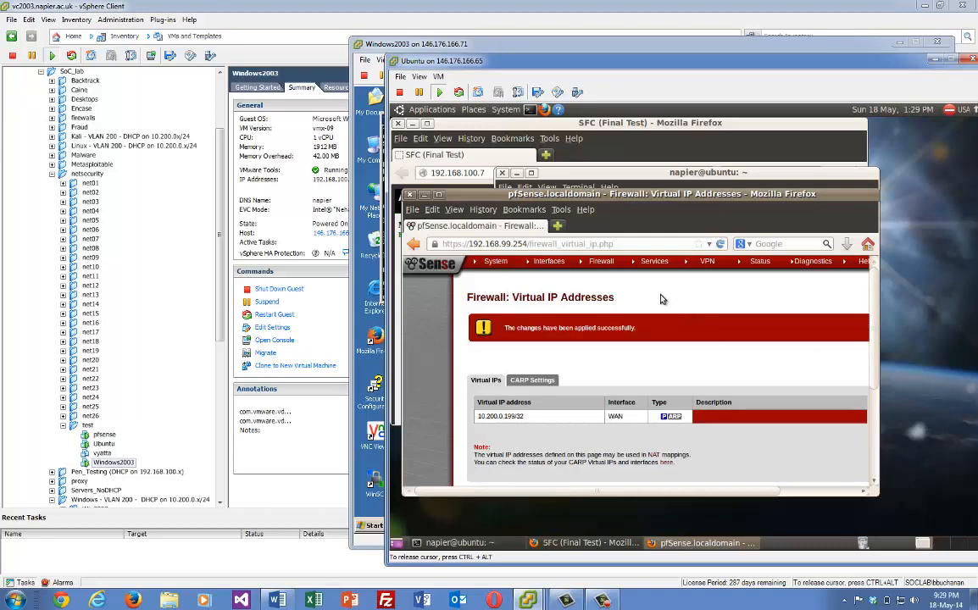
Start a new 1:1 NAT mapping under Firewall > NAT with external IP 10.200.0.199
mouse_move(602, 262)
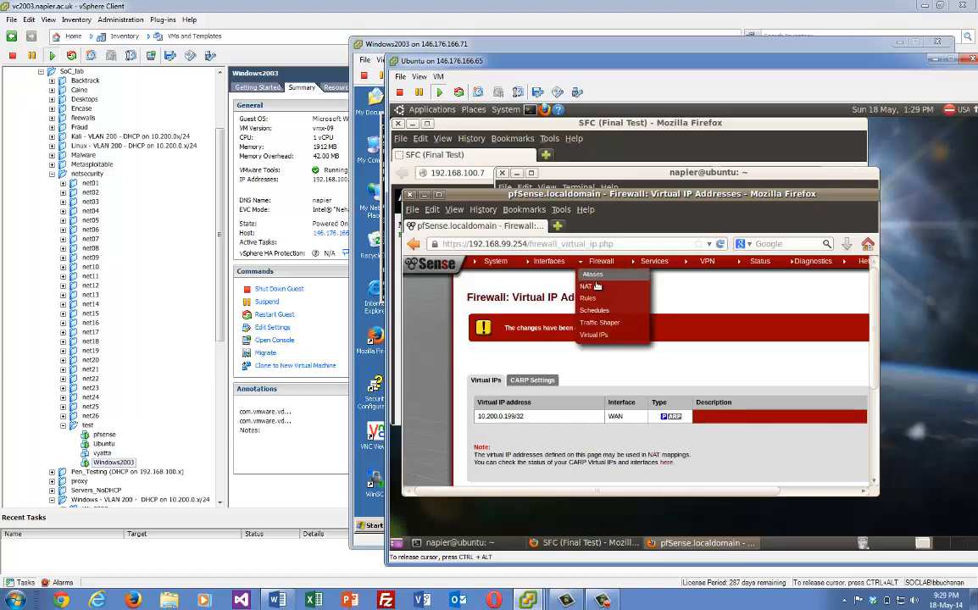
left_click(590, 288)
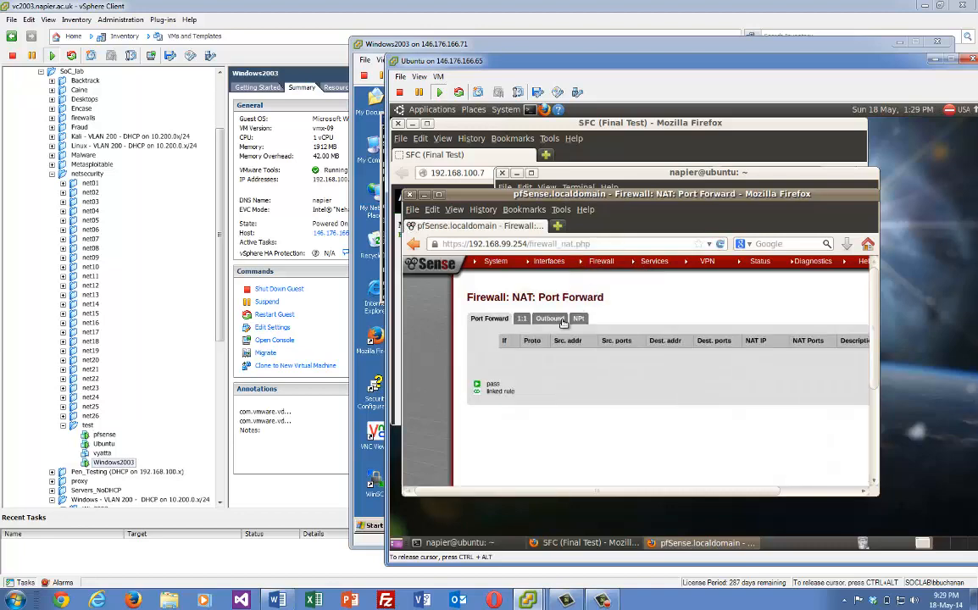
left_click(522, 319)
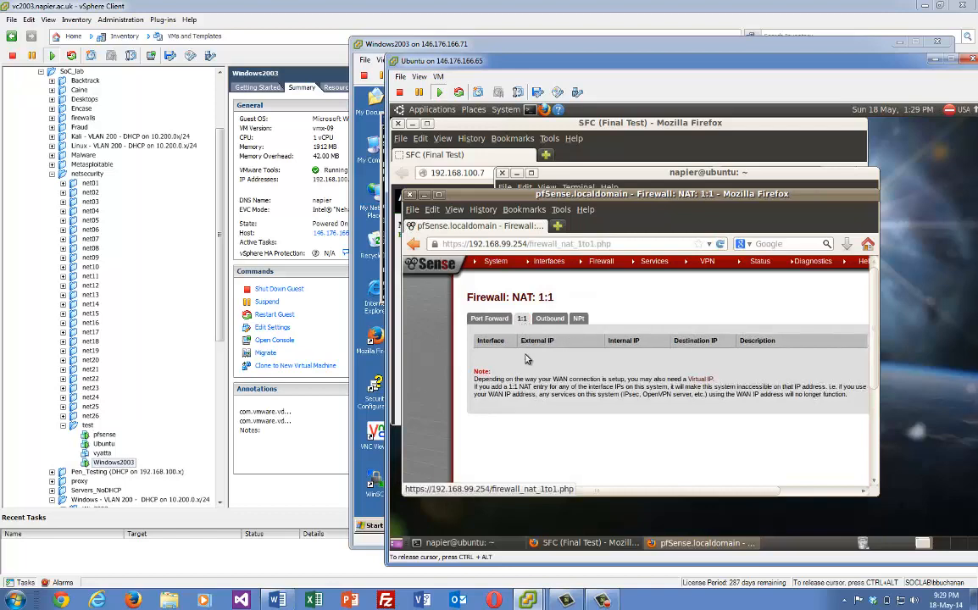
left_click_drag(622, 492, 735, 489)
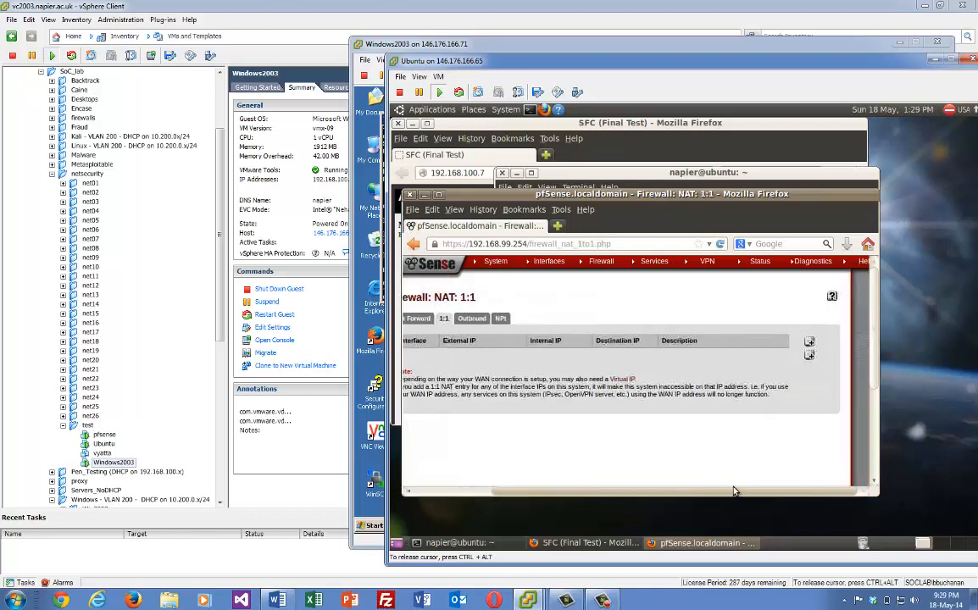
left_click(809, 341)
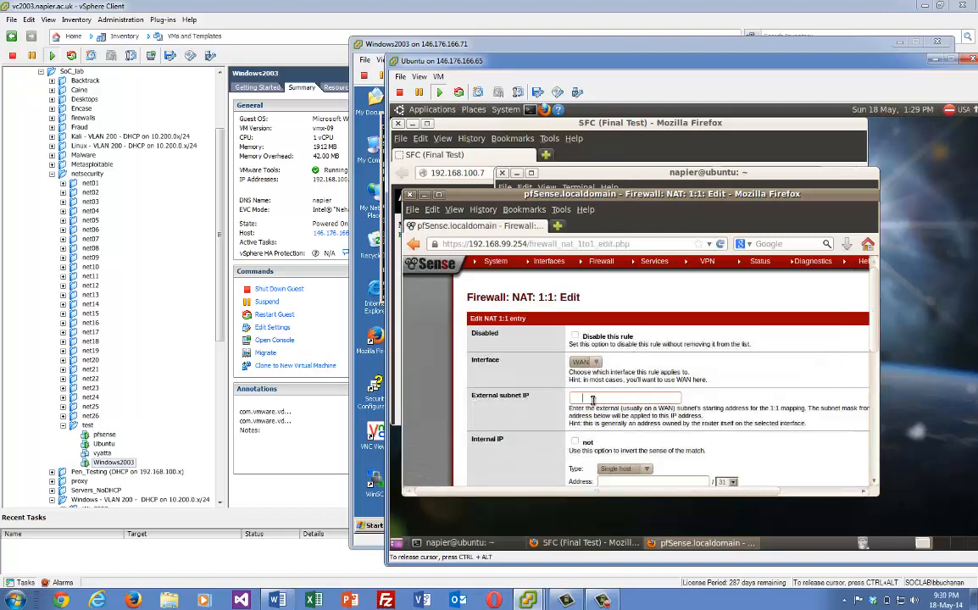
type("19")
type(".200.0.1")
type("99")
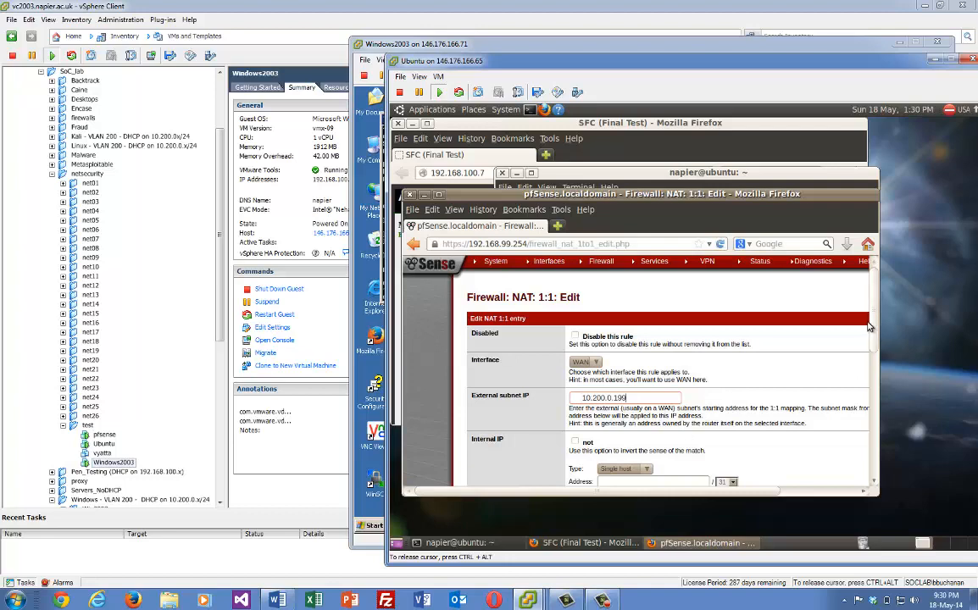
Set the internal IP as single host 192.168.100.77777 and submit the mapping
scroll(875, 345, "down", 1)
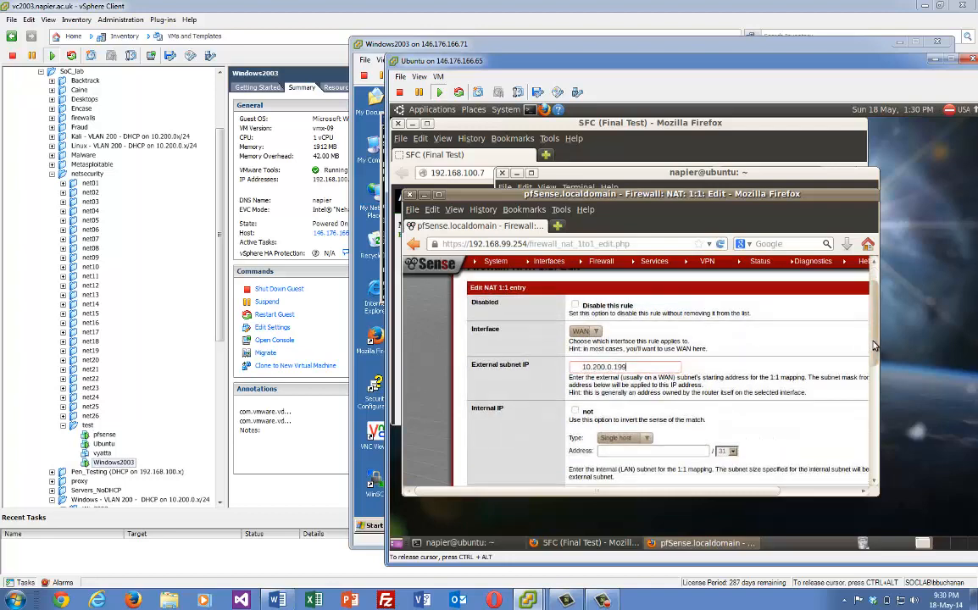
scroll(704, 365, "down", 1)
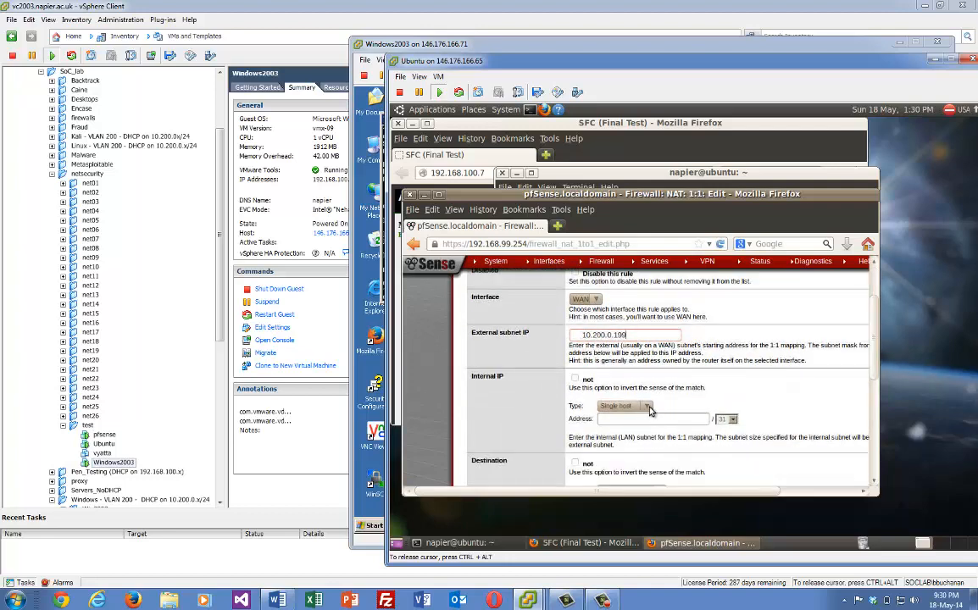
left_click(650, 411)
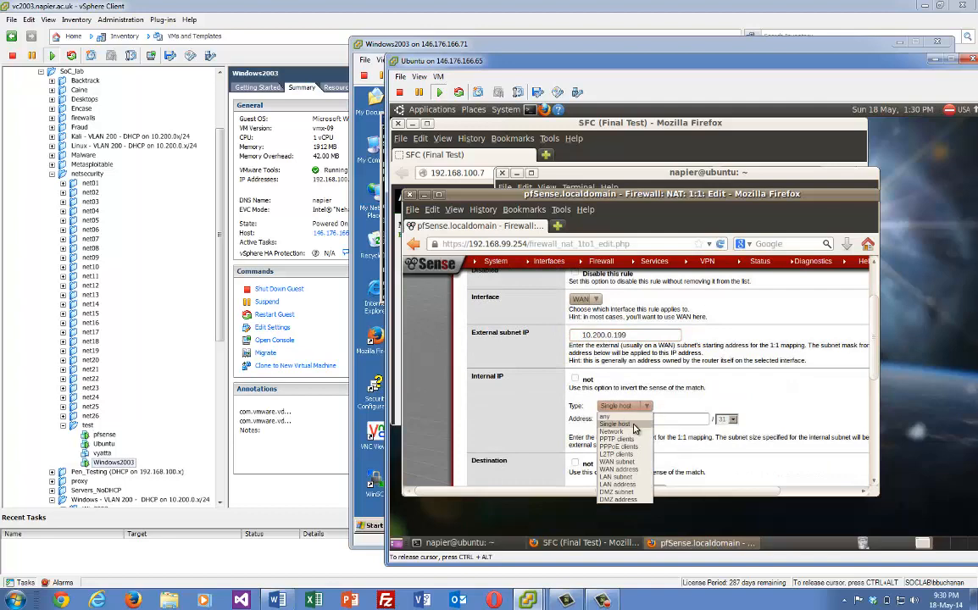
left_click(634, 421)
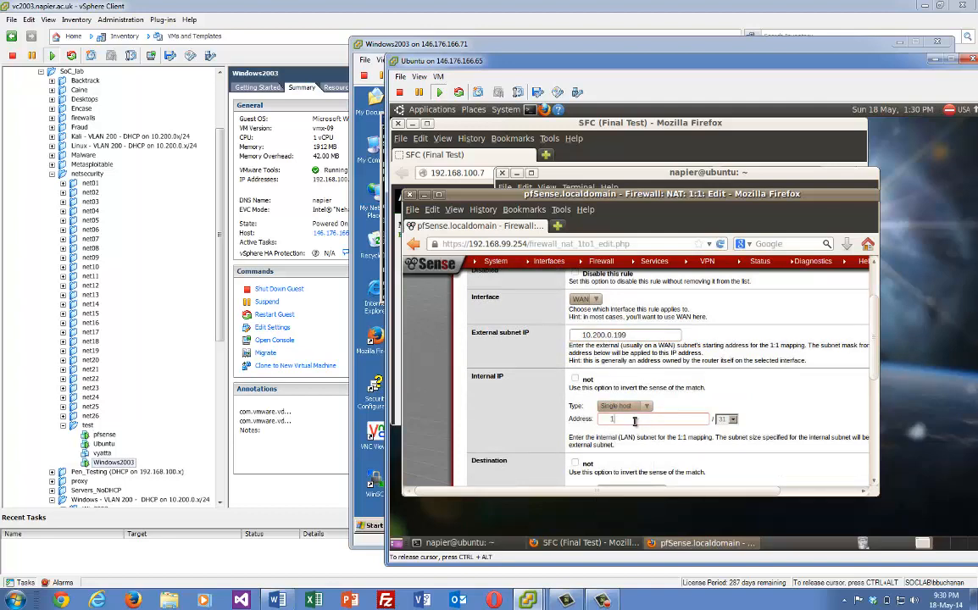
type("192.168.100.77777")
scroll(869, 360, "down", 2)
scroll(869, 360, "down", 2)
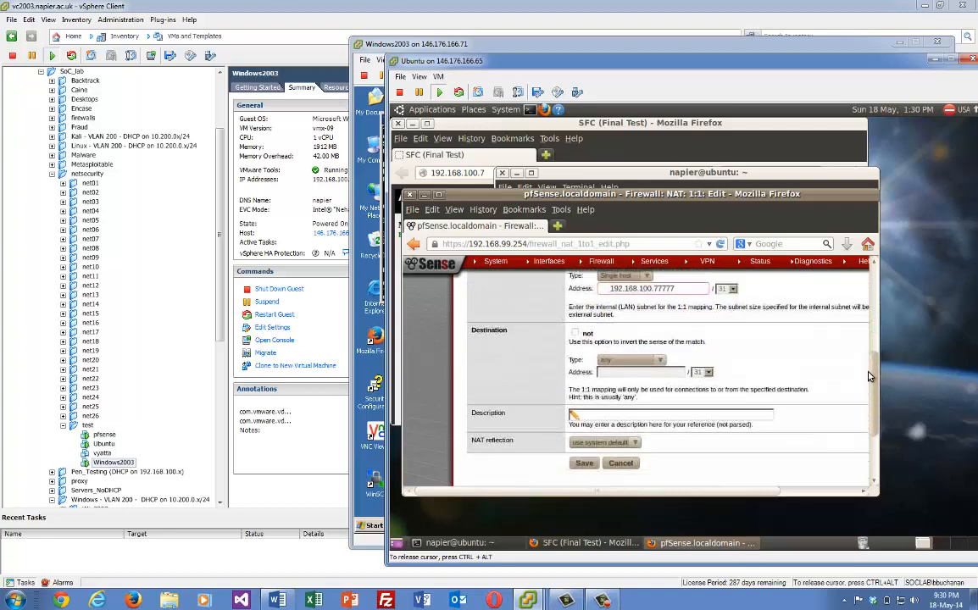
left_click(581, 446)
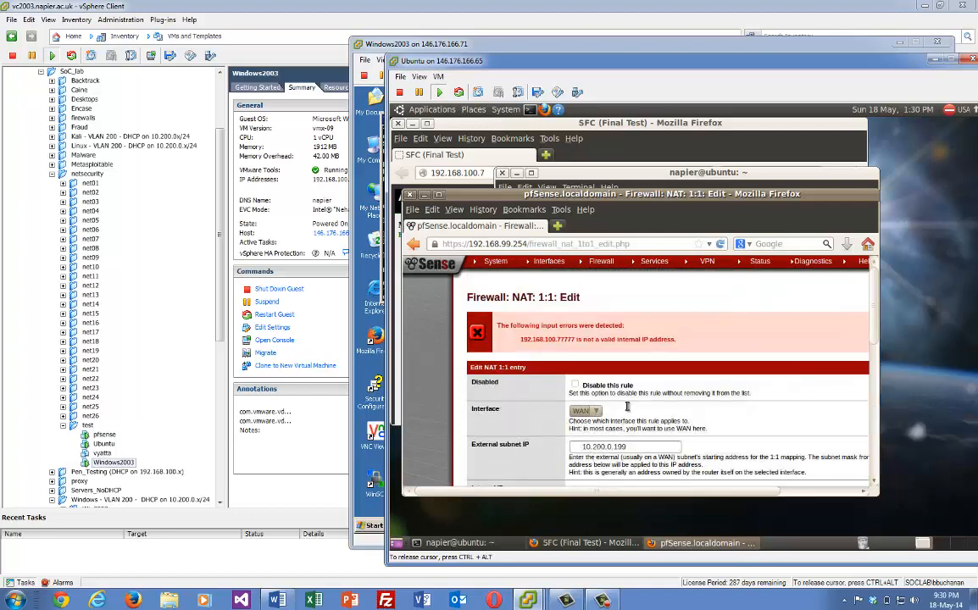
Fix the internal address to 192.168.100.7, save the 1:1 NAT mapping and apply it
scroll(874, 351, "down", 2)
scroll(875, 351, "down", 1)
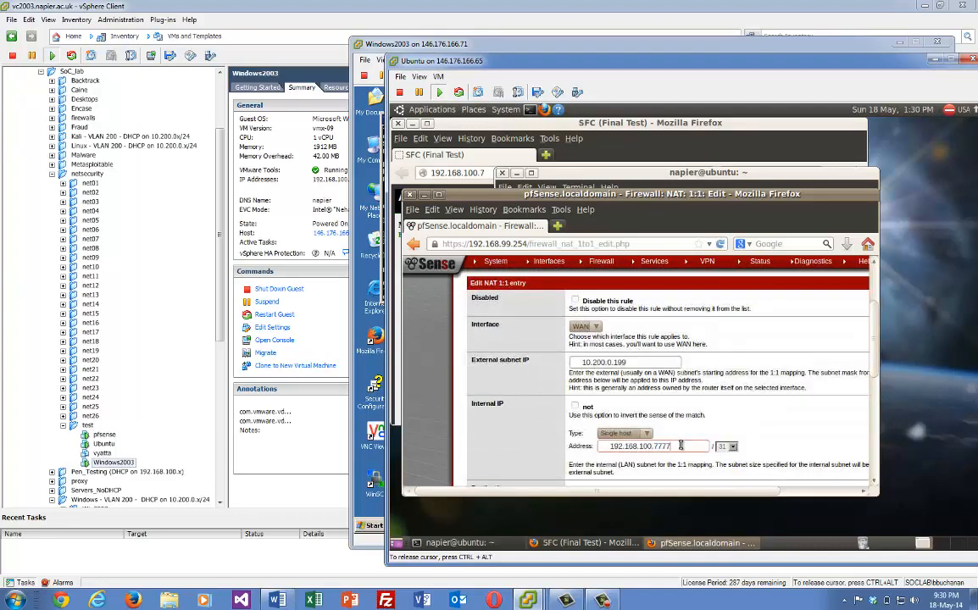
key("BackSpace")
scroll(873, 360, "down", 7)
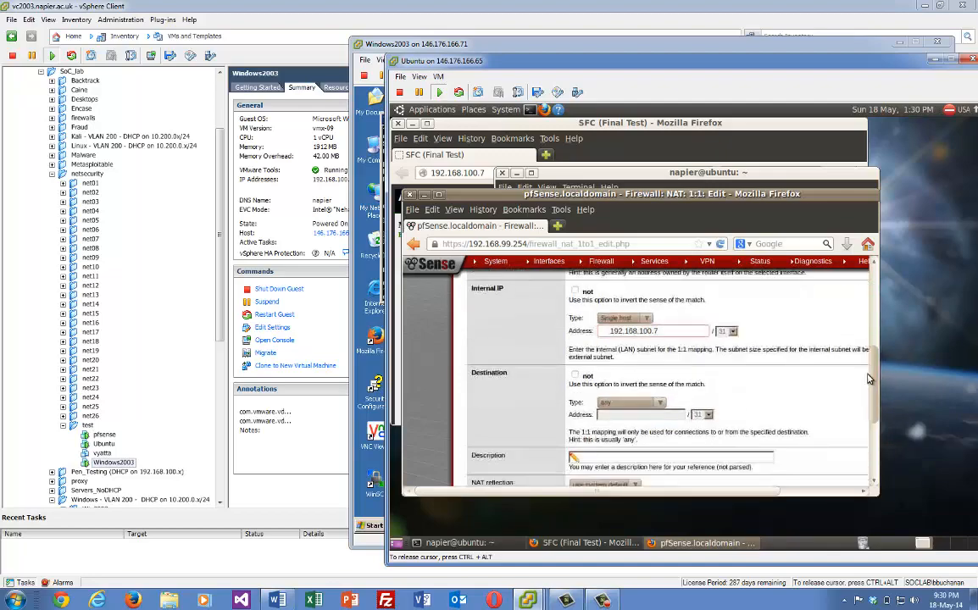
left_click(585, 416)
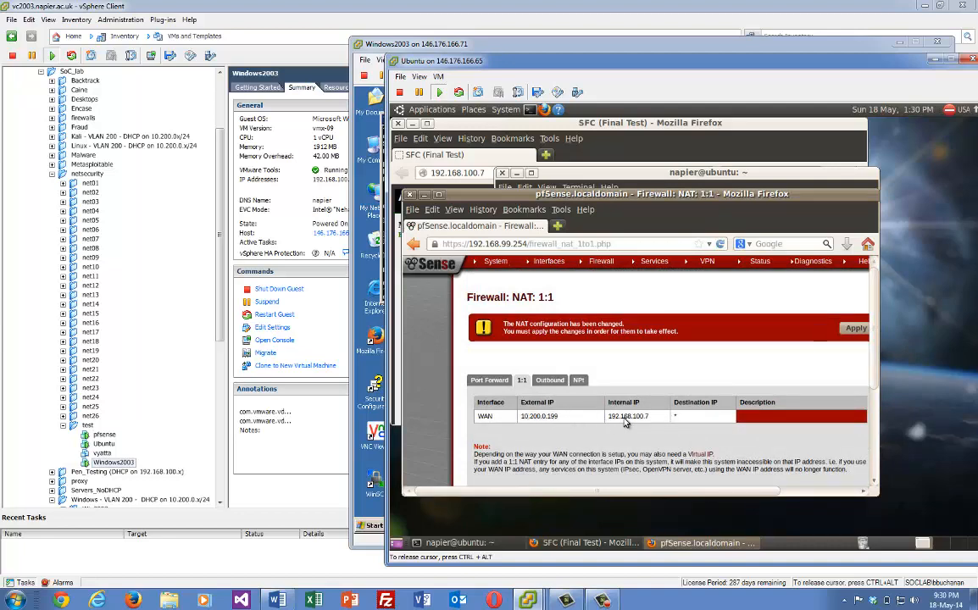
left_click(846, 333)
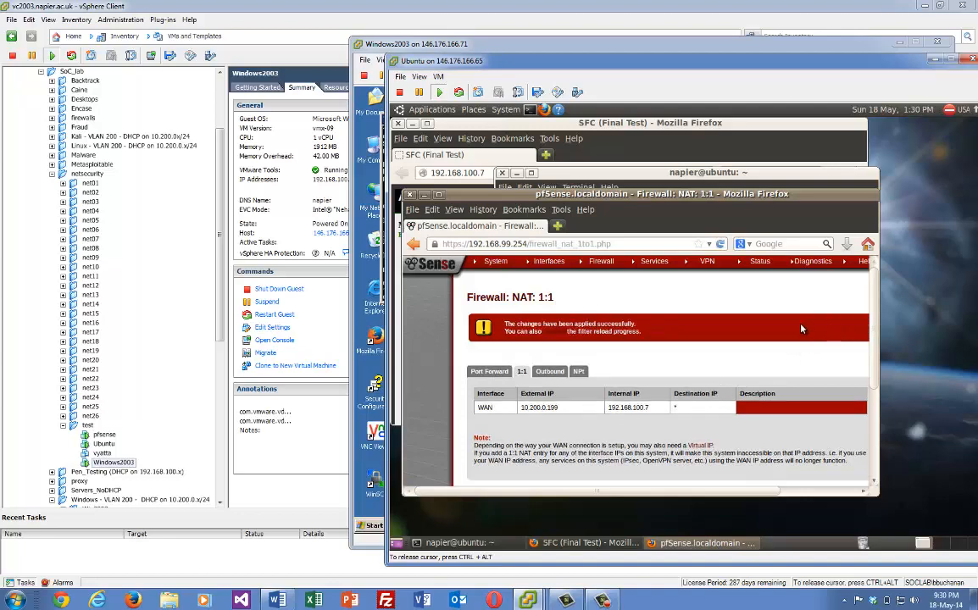
Go to Firewall > Rules and add a new WAN rule
mouse_move(602, 265)
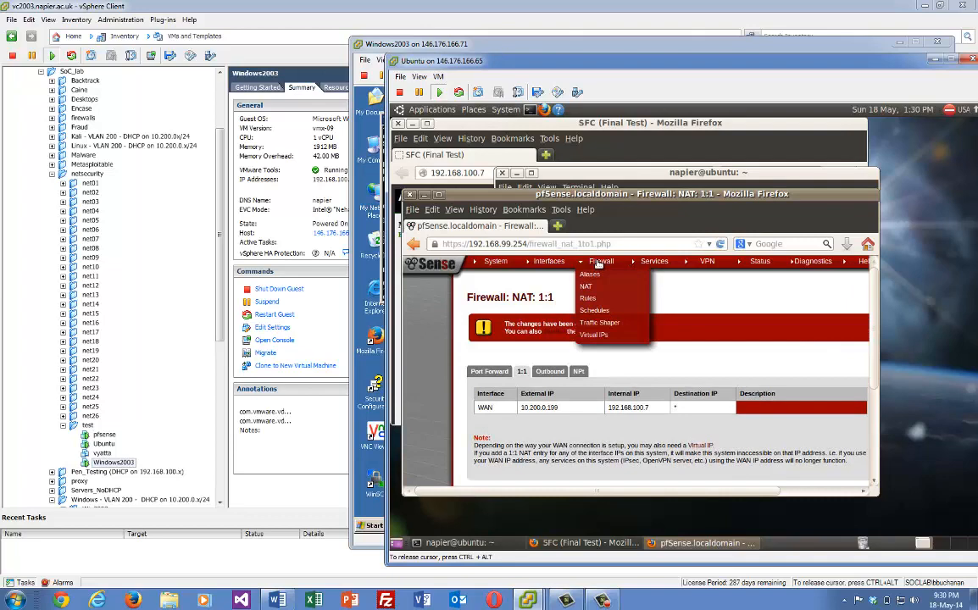
left_click(591, 301)
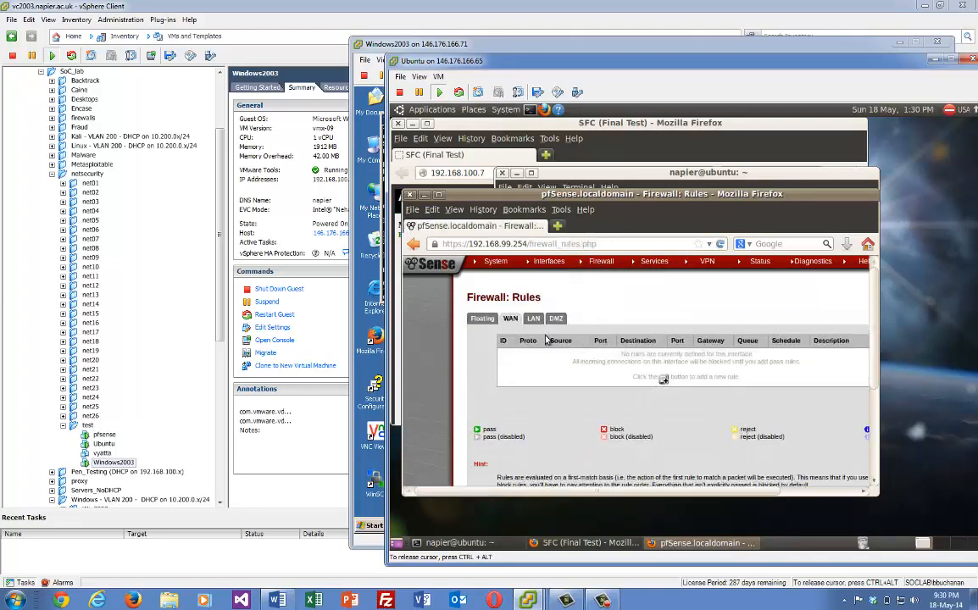
left_click(664, 379)
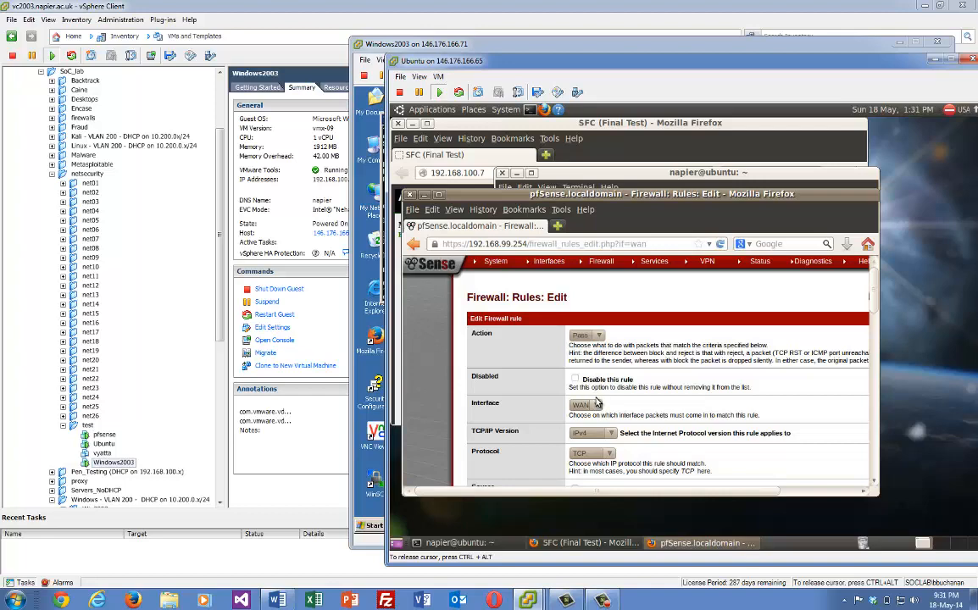
Set the rule's destination type to Single host or alias and begin entering 192
scroll(646, 415, "down", 1)
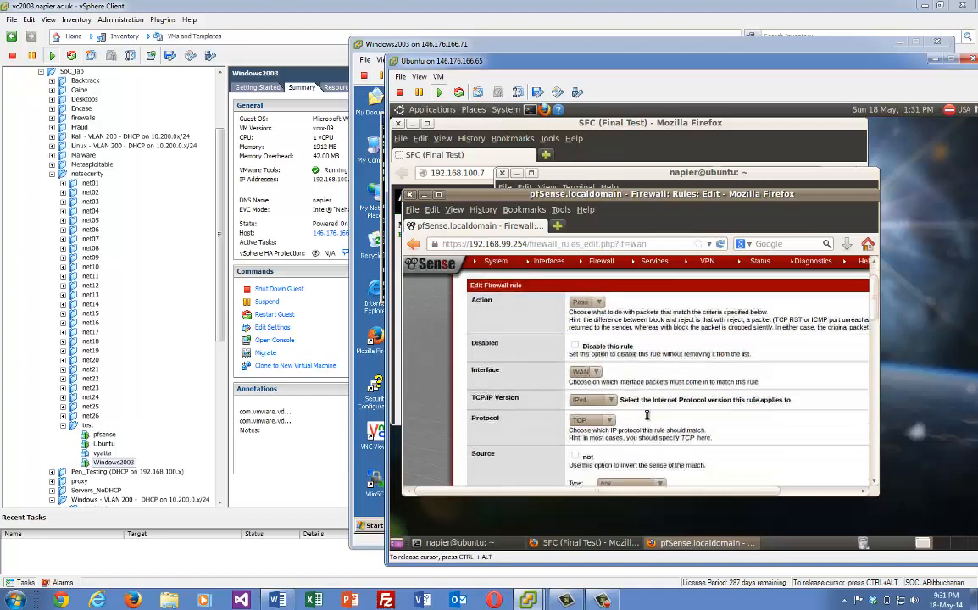
scroll(637, 432, "down", 1)
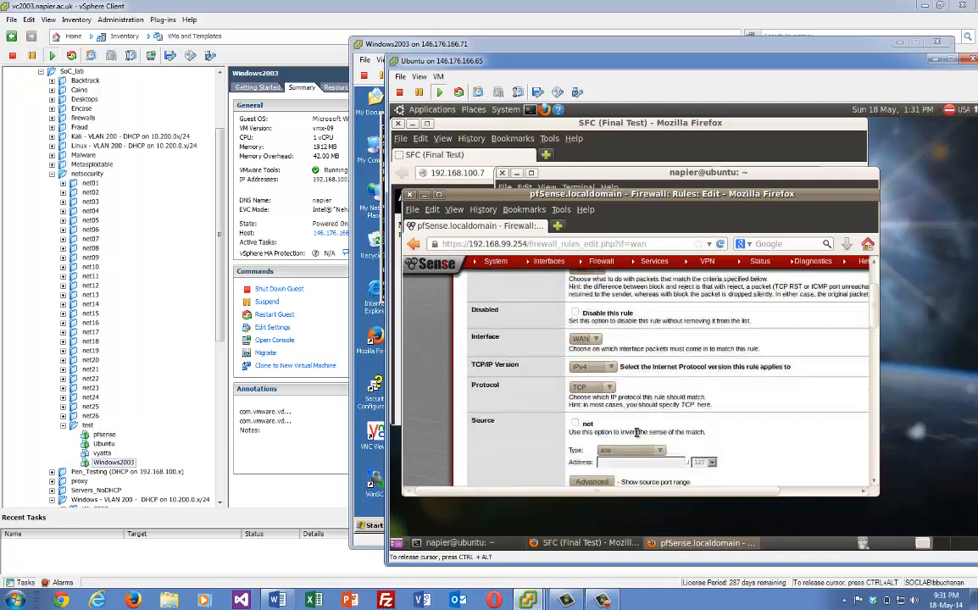
scroll(631, 431, "down", 1)
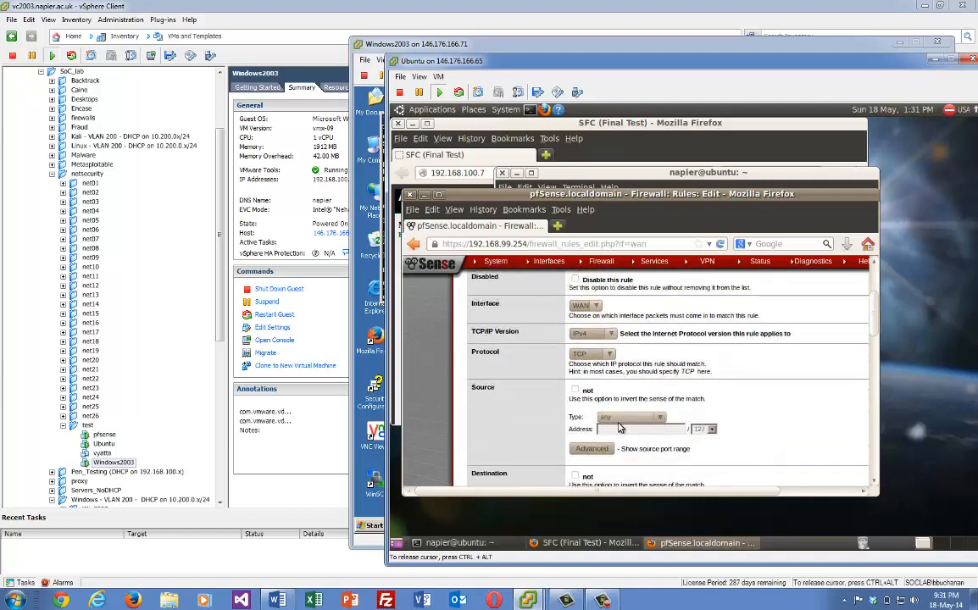
scroll(620, 432, "down", 2)
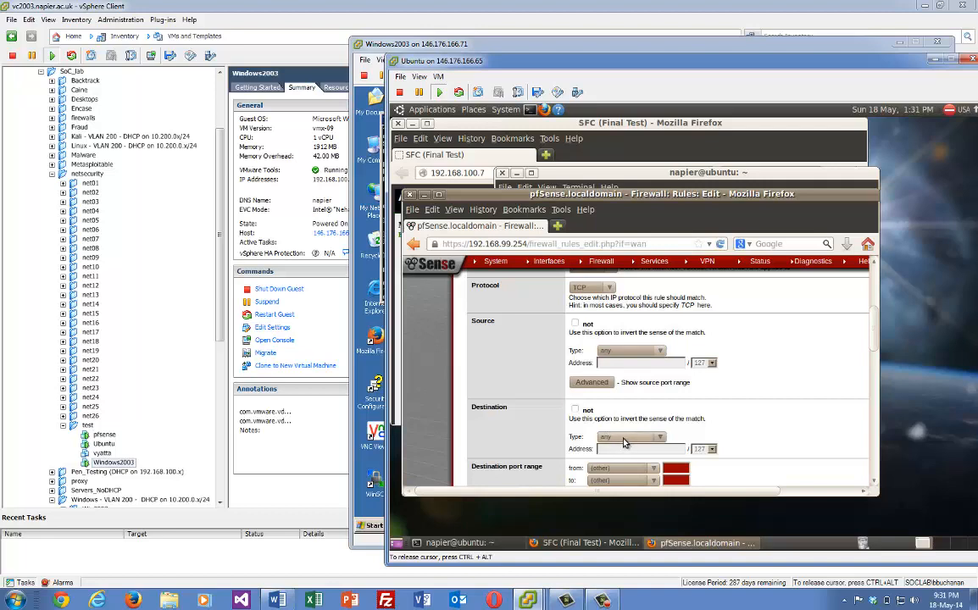
left_click(624, 441)
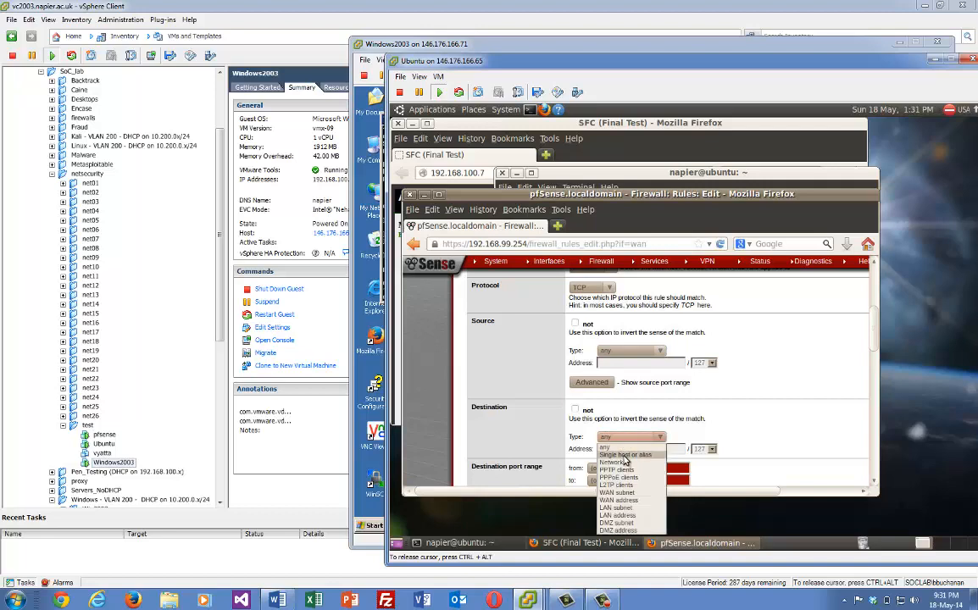
left_click(624, 455)
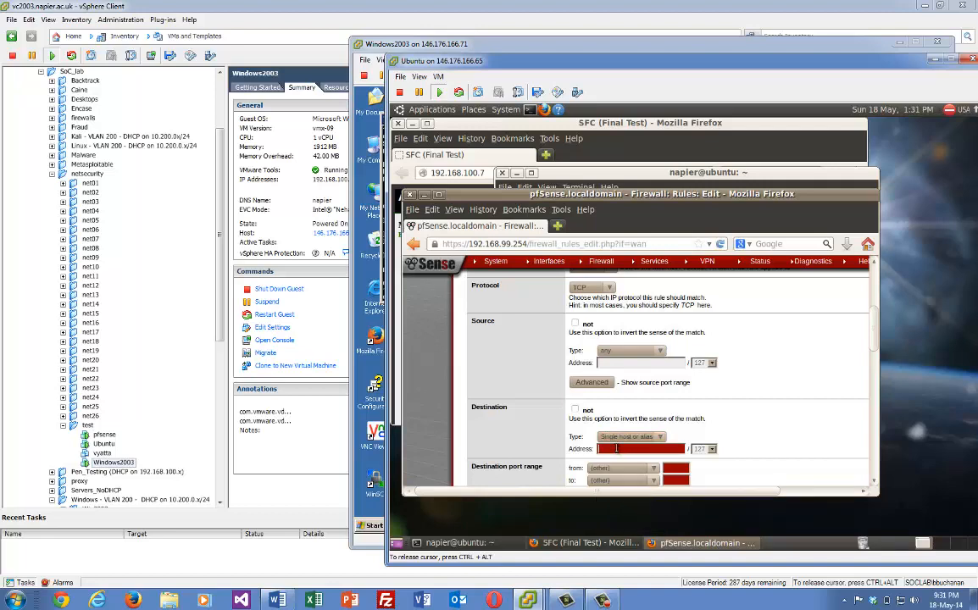
left_click(619, 454)
type("192.168.100.7")
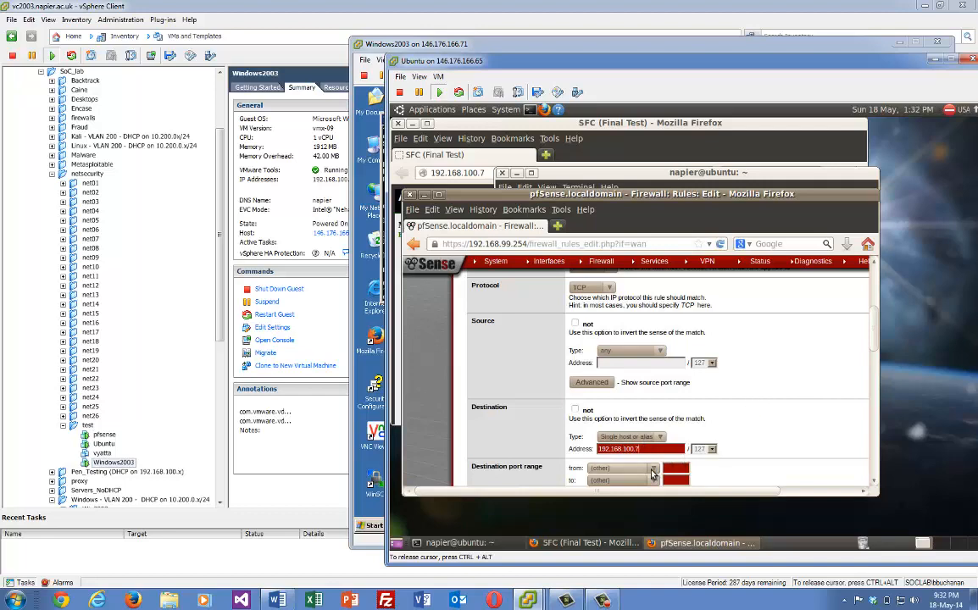
Set the destination port range to HTTP (80) and save the WAN rule to 192.168.100.7
left_click(652, 474)
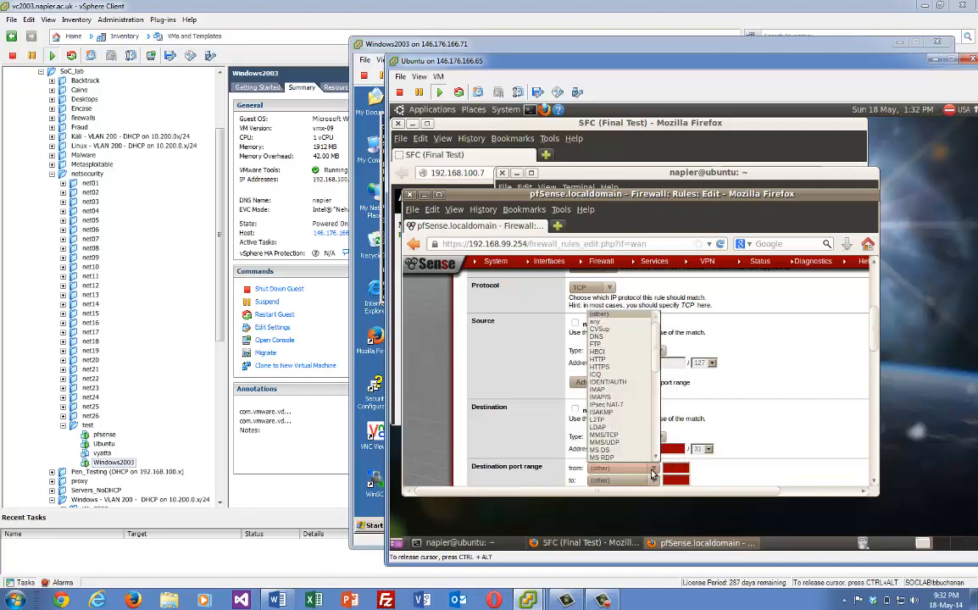
left_click(614, 365)
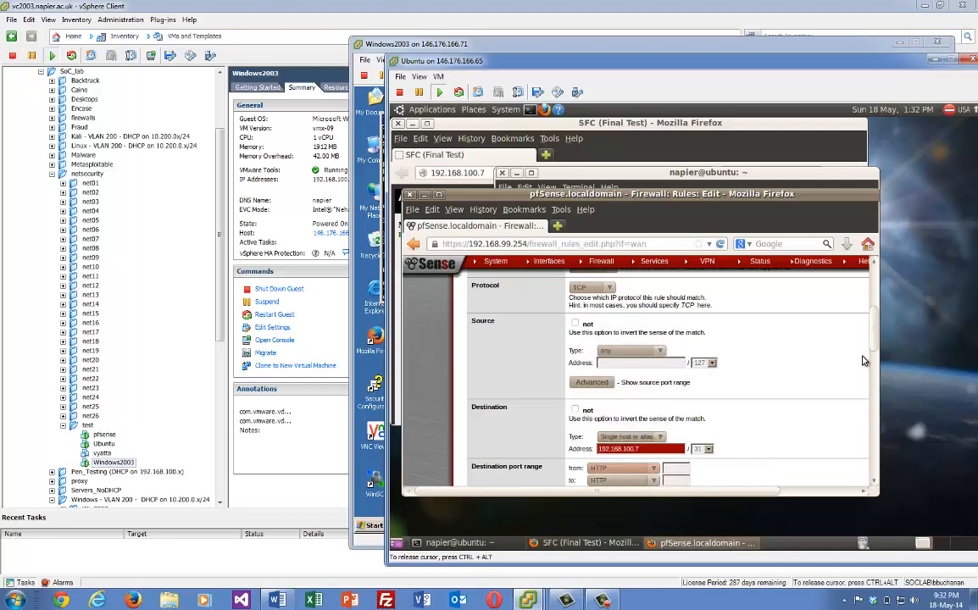
scroll(781, 346, "down", 2)
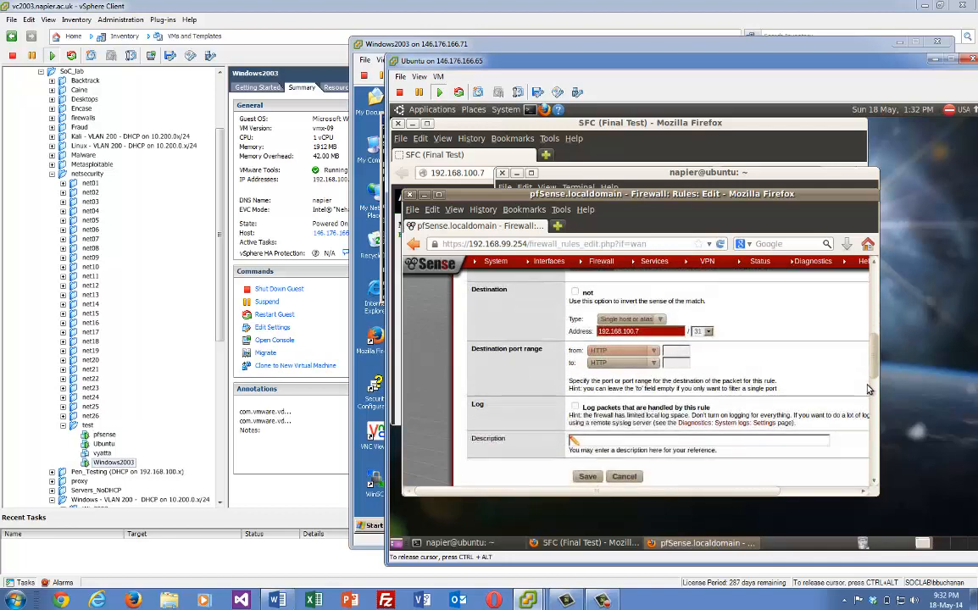
scroll(781, 346, "down", 2)
left_click(586, 402)
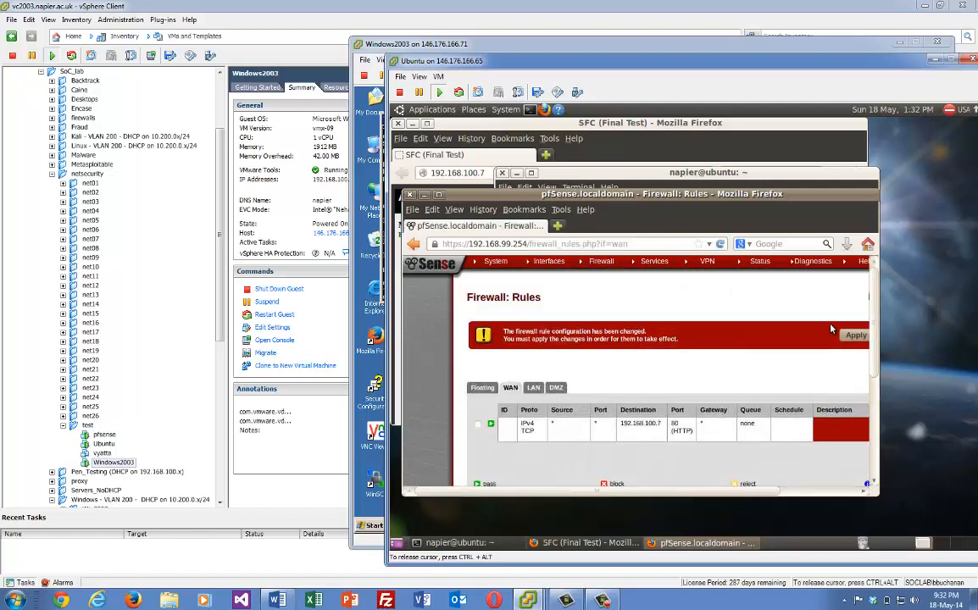
Apply the pending firewall rule changes and scroll the WAN rules list to the add-rule icons
left_click(854, 336)
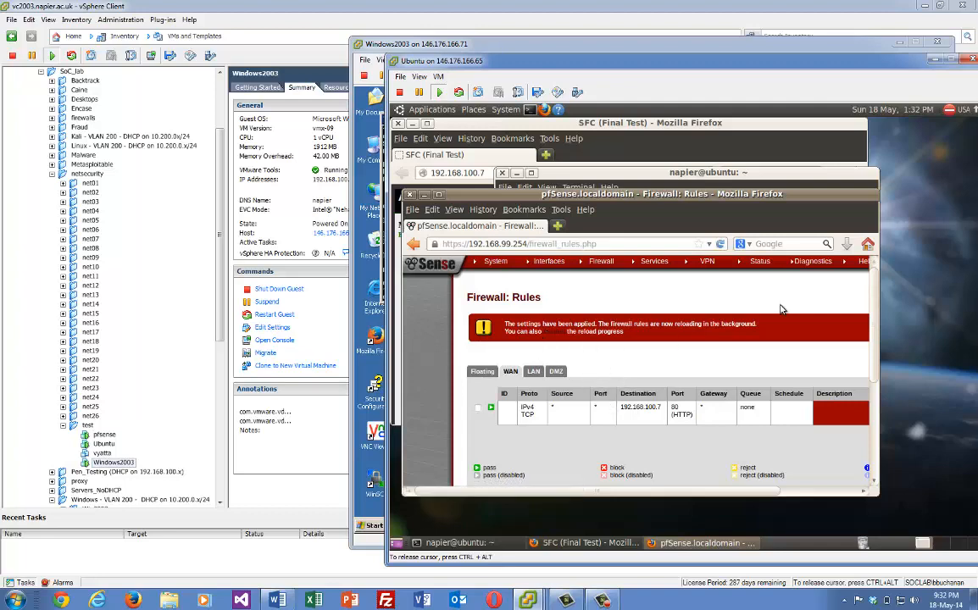
scroll(791, 315, "down", 3)
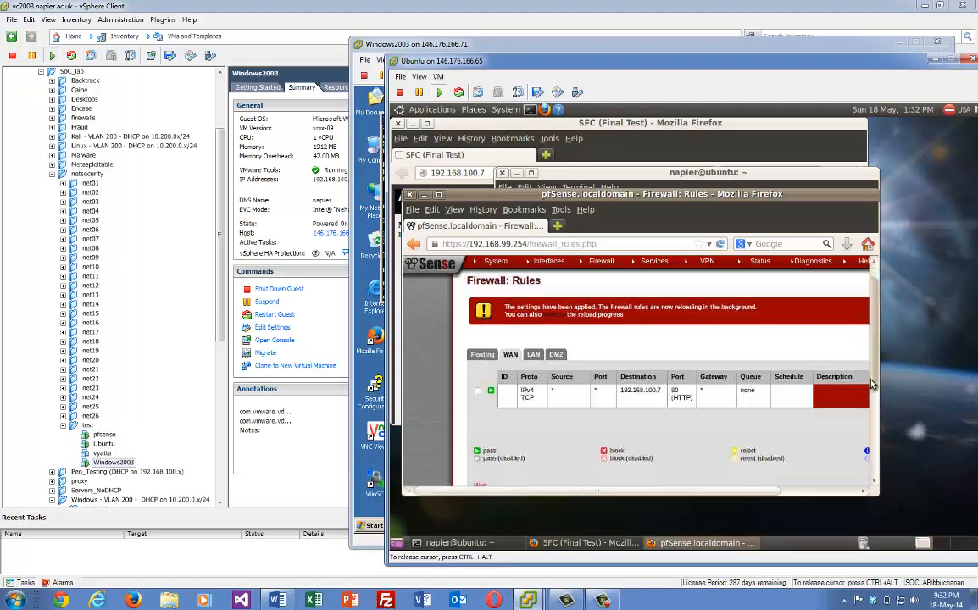
mouse_move(871, 391)
left_mouse_down()
mouse_move(878, 373)
mouse_move(876, 383)
left_mouse_up()
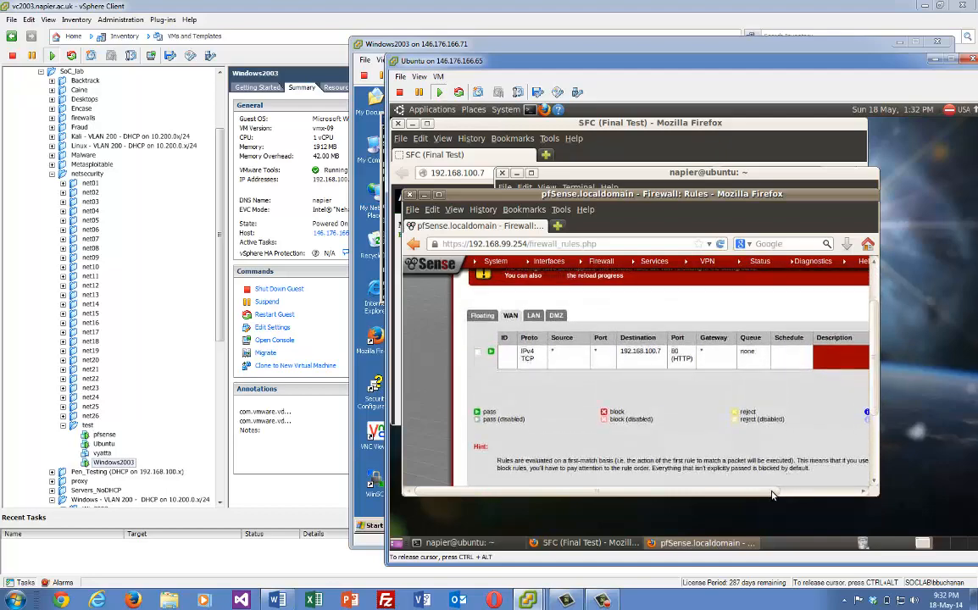
left_click_drag(770, 492, 878, 493)
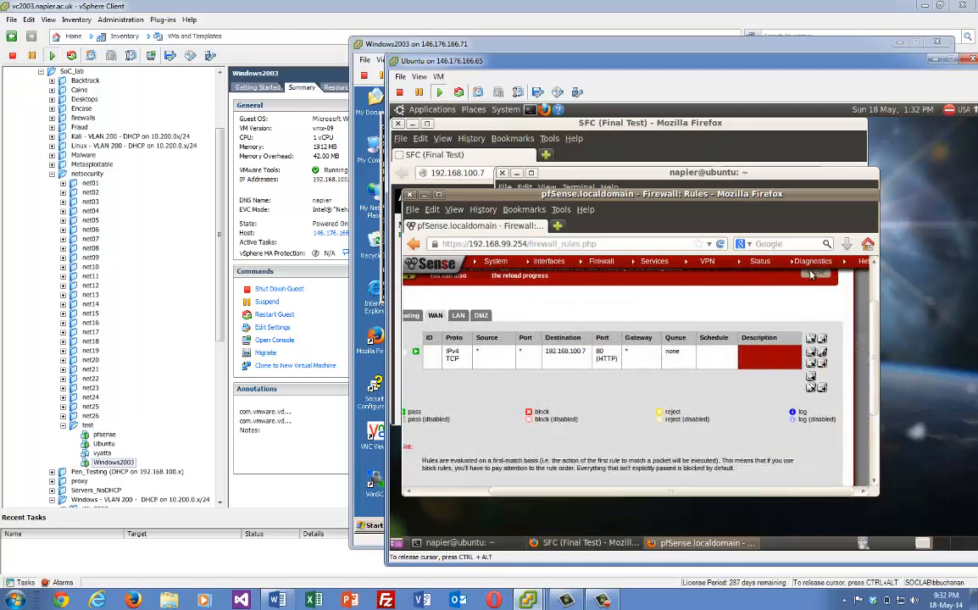
Add another WAN rule keeping IPv4 and setting the protocol to ICMP
left_click(822, 339)
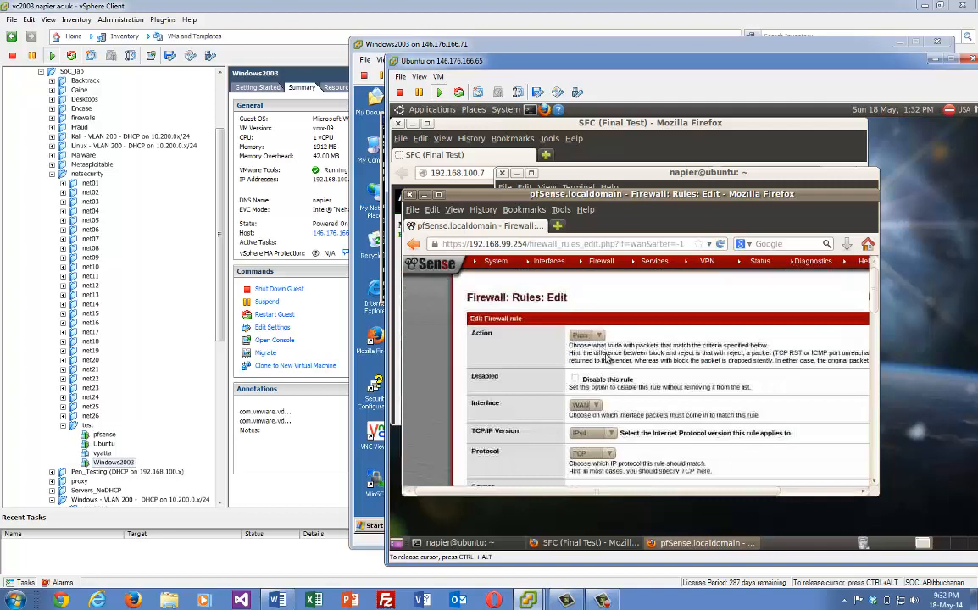
left_click(610, 434)
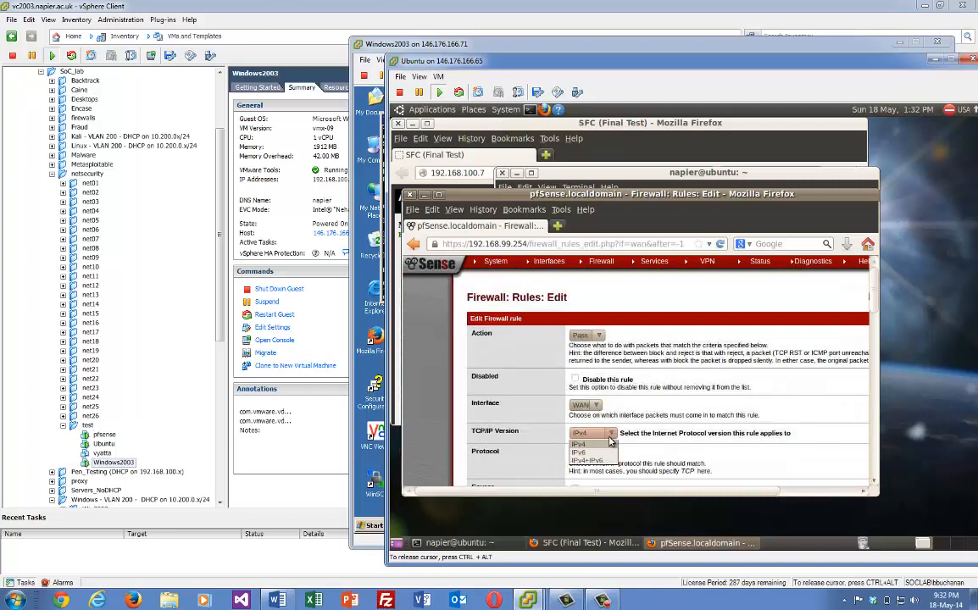
left_click(594, 444)
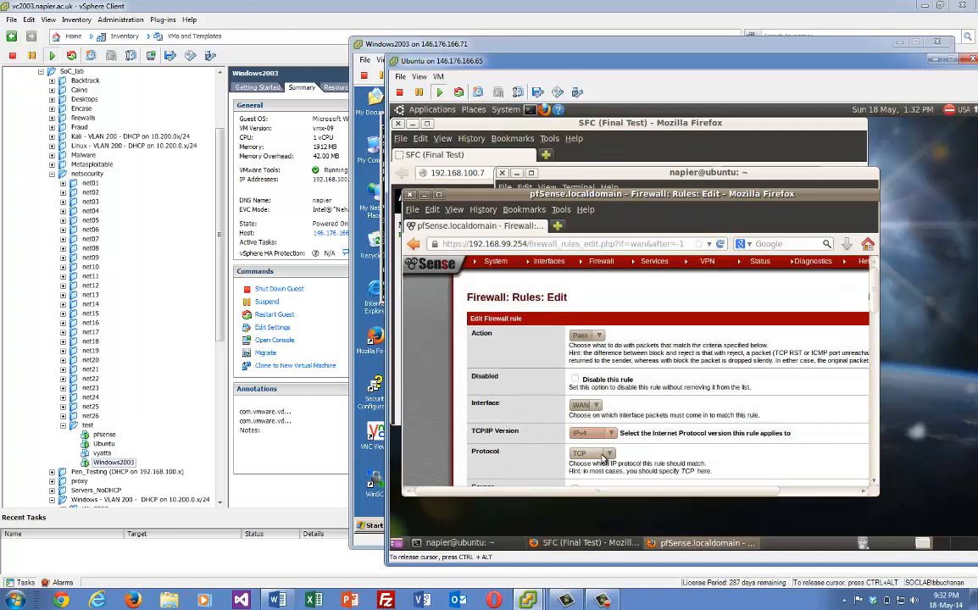
left_click(603, 456)
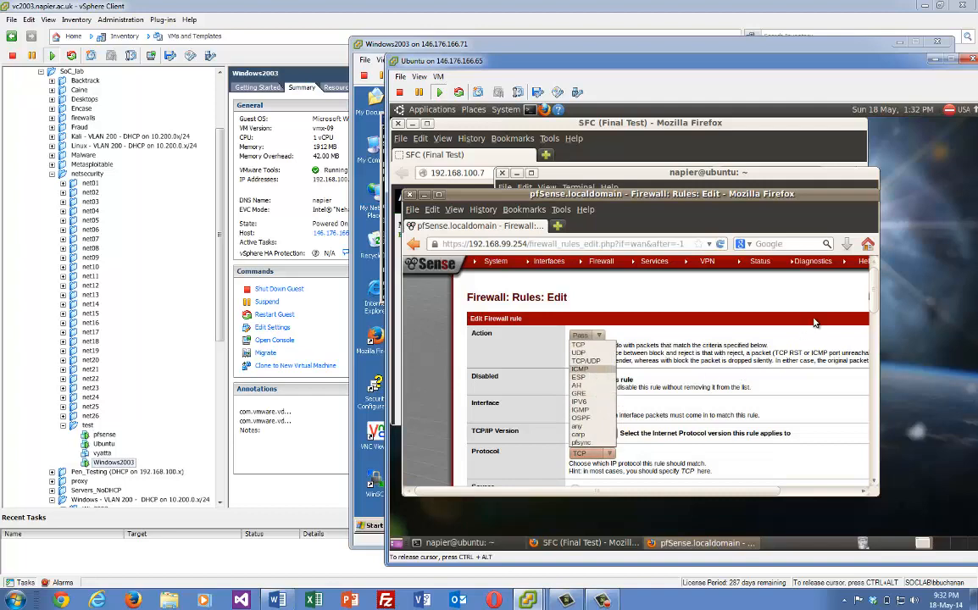
left_click(876, 303)
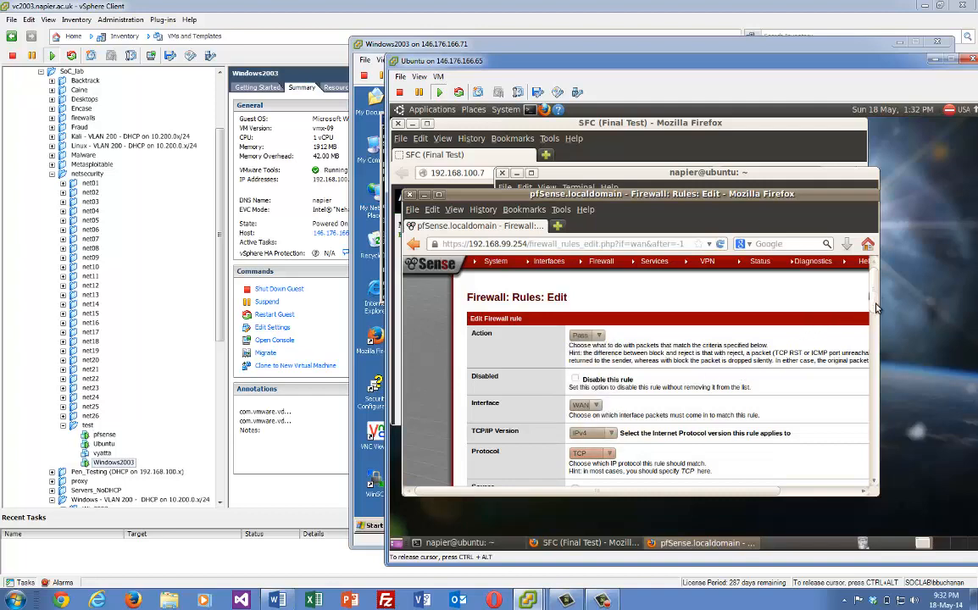
left_click_drag(875, 308, 876, 320)
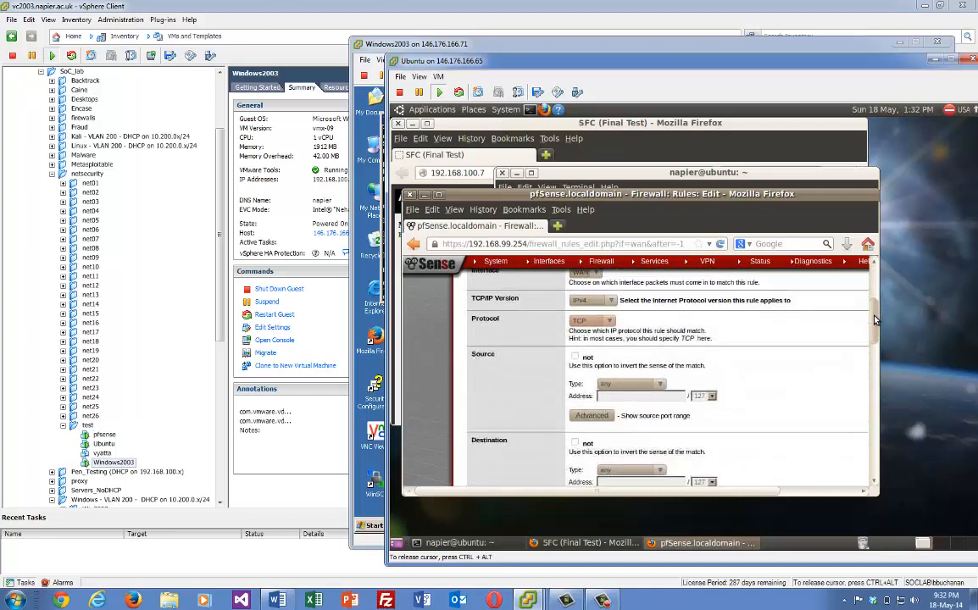
left_click(607, 322)
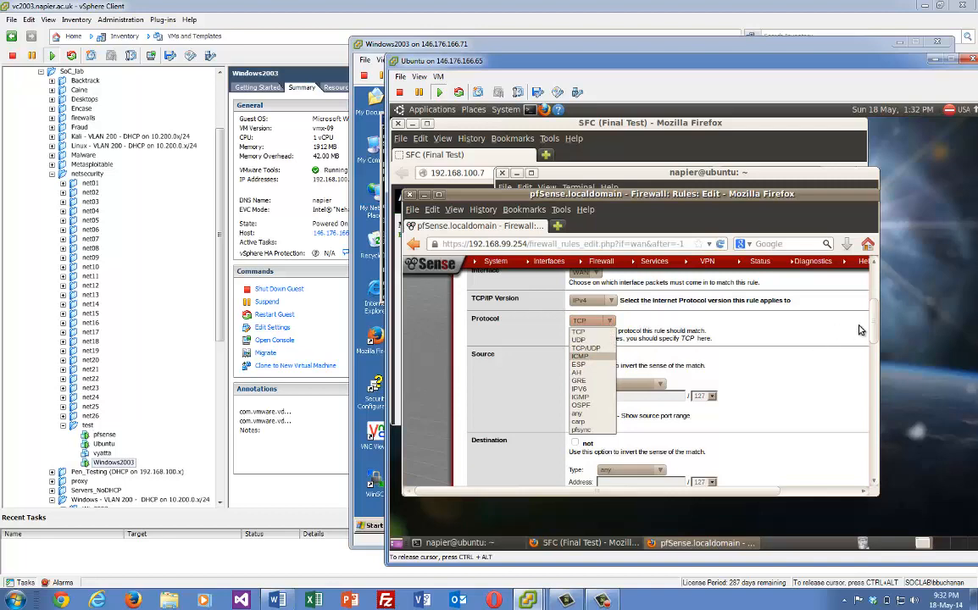
left_click(581, 356)
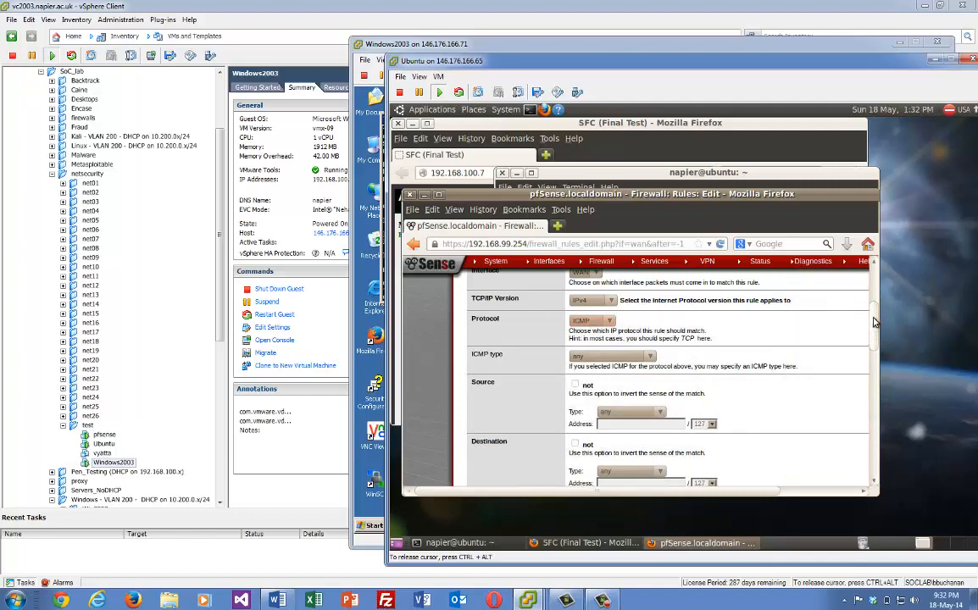
Set the rule's destination to the network 10.200.0.0 with mask /24
scroll(872, 339, "up", 1)
scroll(873, 339, "down", 1)
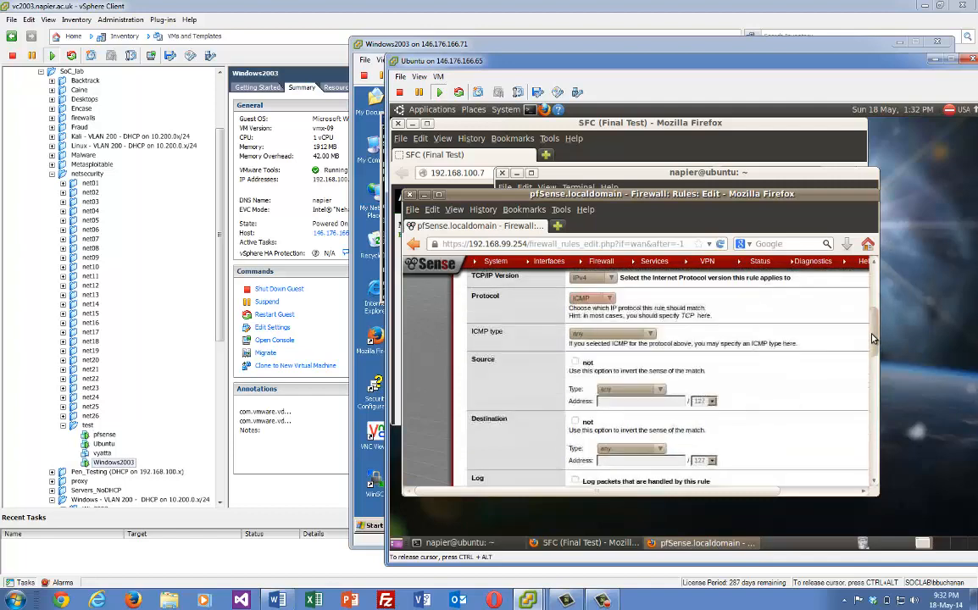
scroll(873, 348, "down", 1)
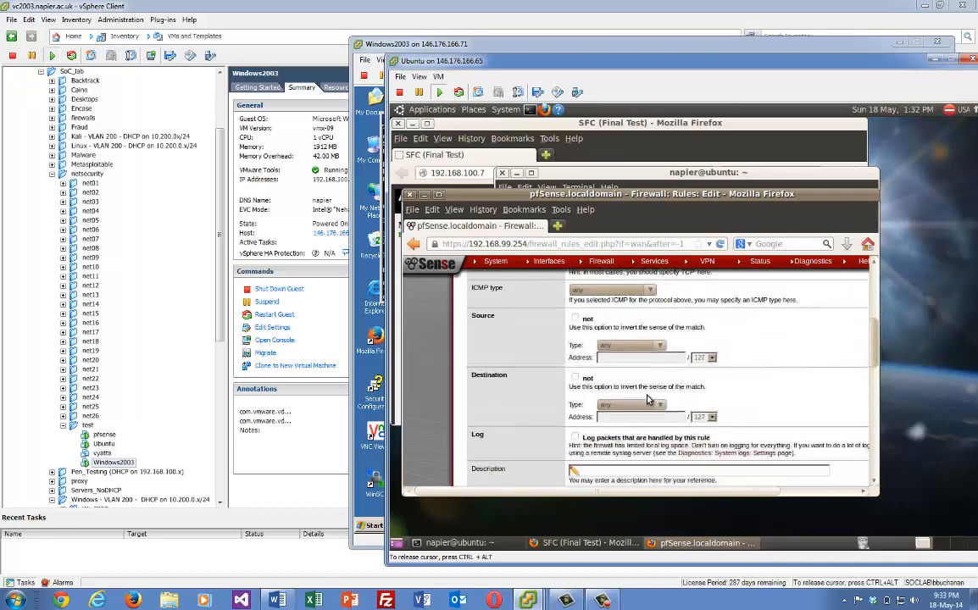
left_click(628, 405)
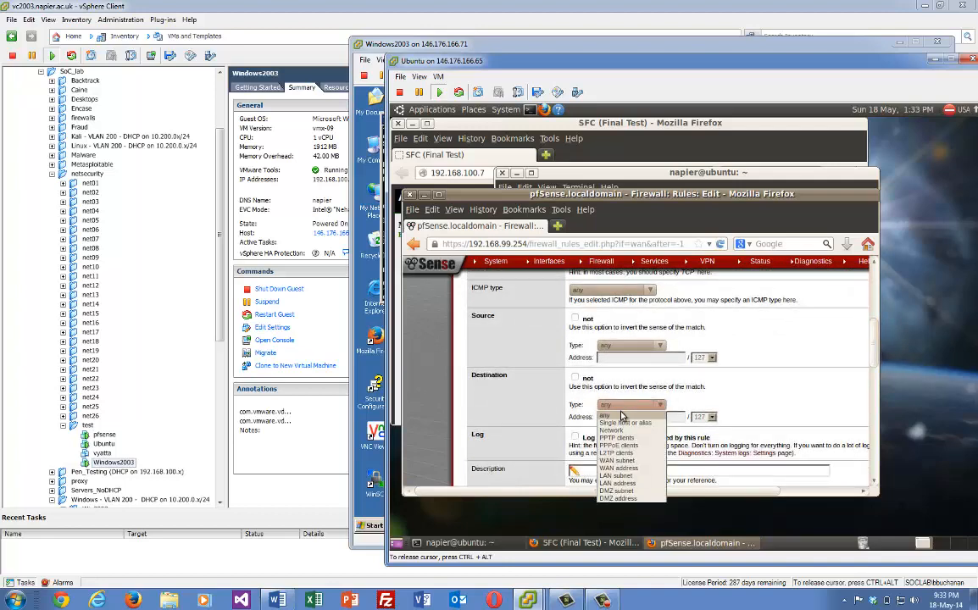
left_click(613, 430)
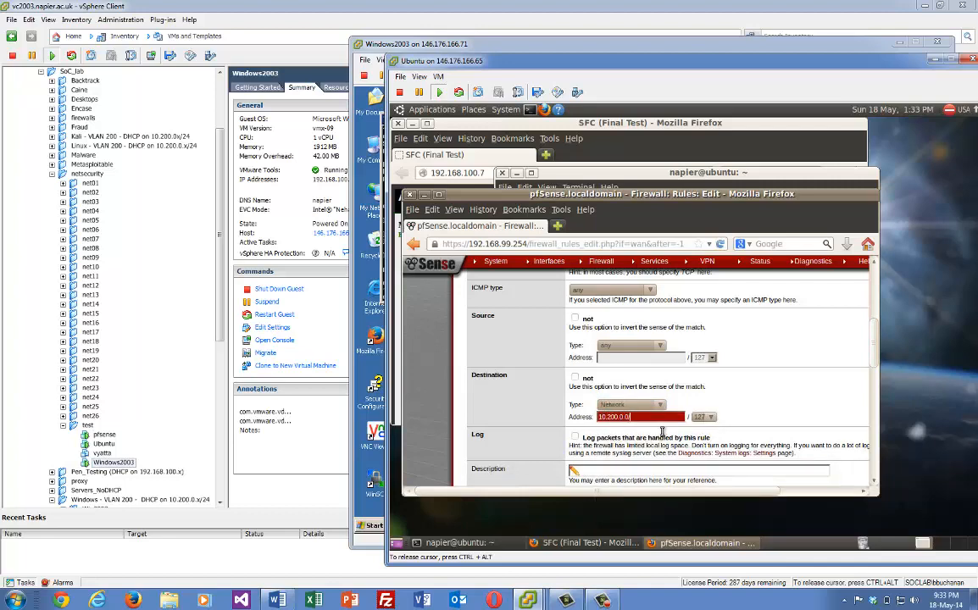
left_click(711, 419)
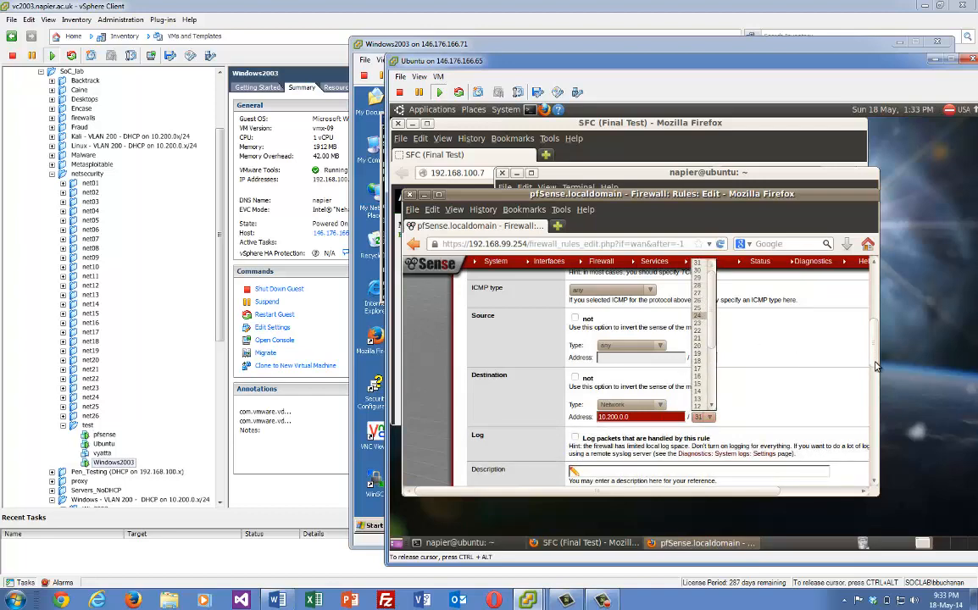
left_click(765, 344)
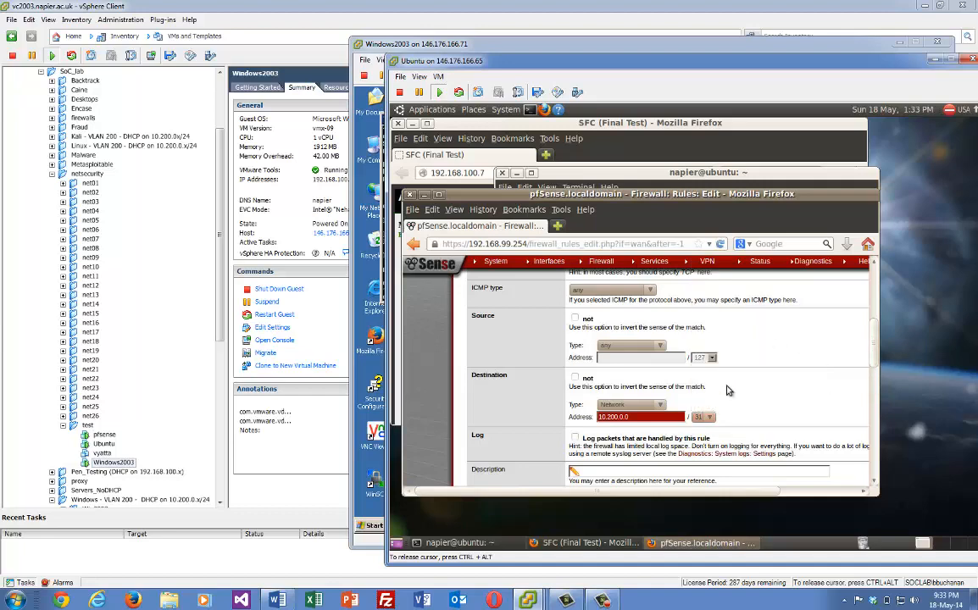
left_click(710, 419)
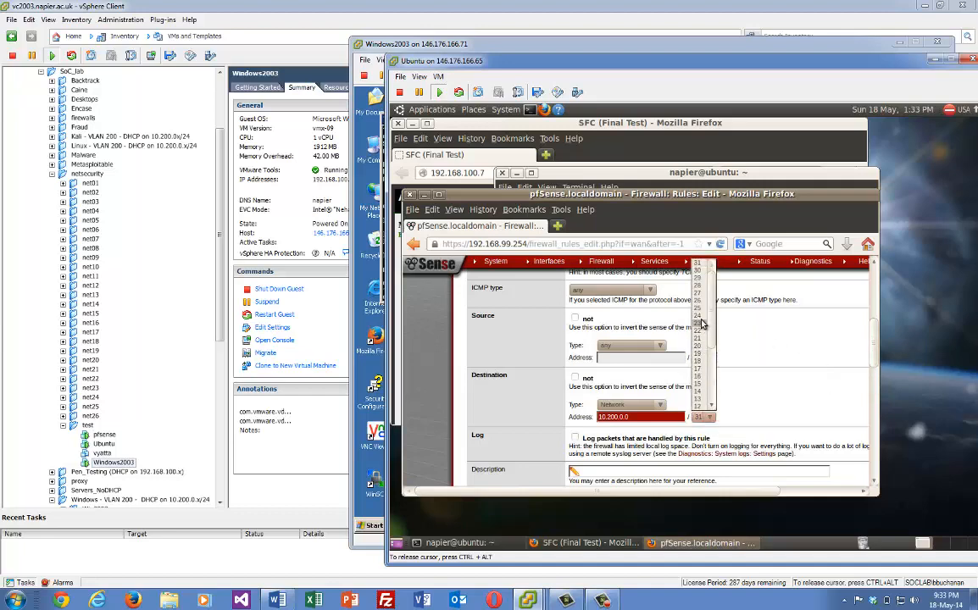
left_click(700, 320)
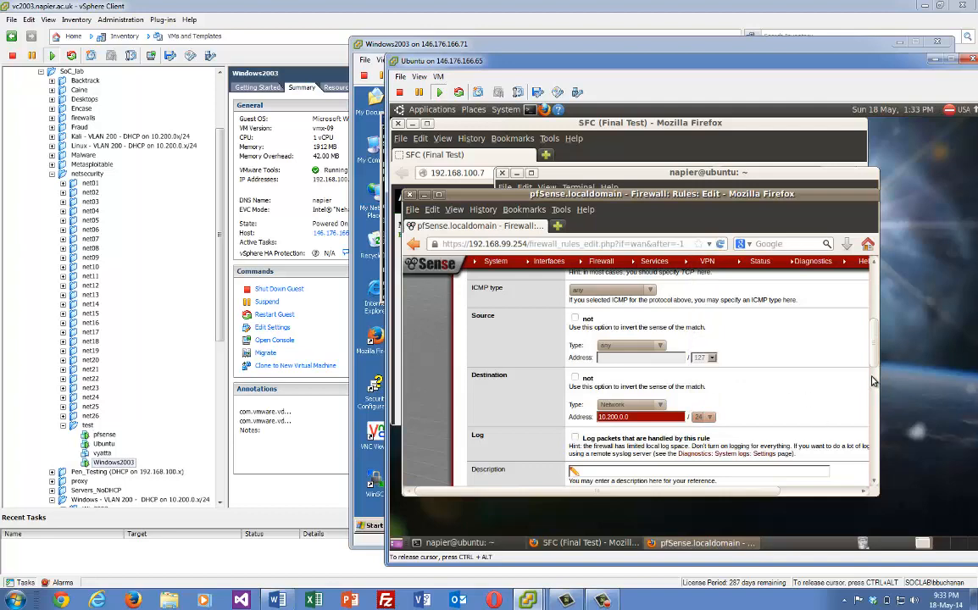
scroll(873, 381, "down", 3)
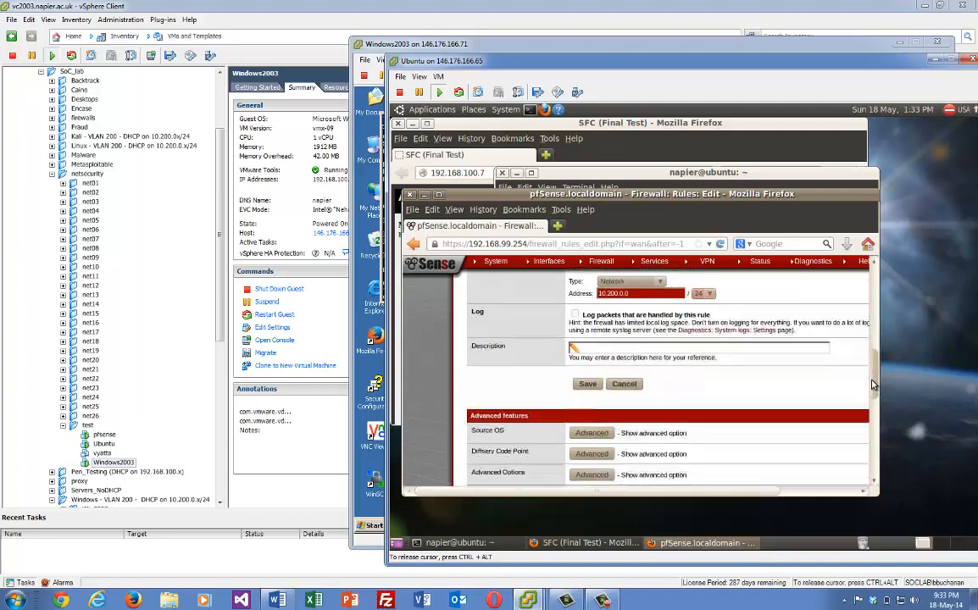
Save the ICMP rule to 10.200.0.0/24 and apply the firewall changes
left_click(584, 386)
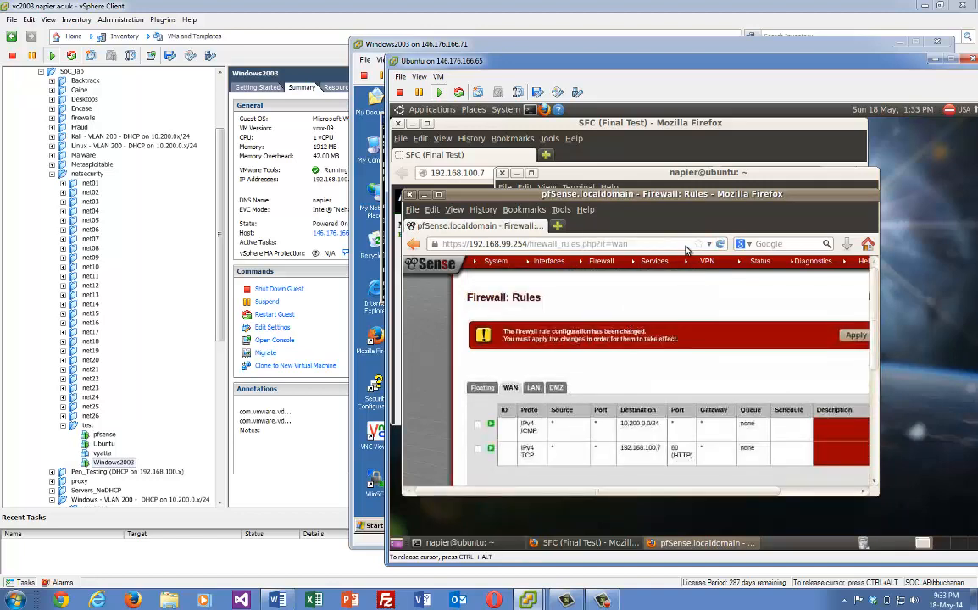
left_click(842, 337)
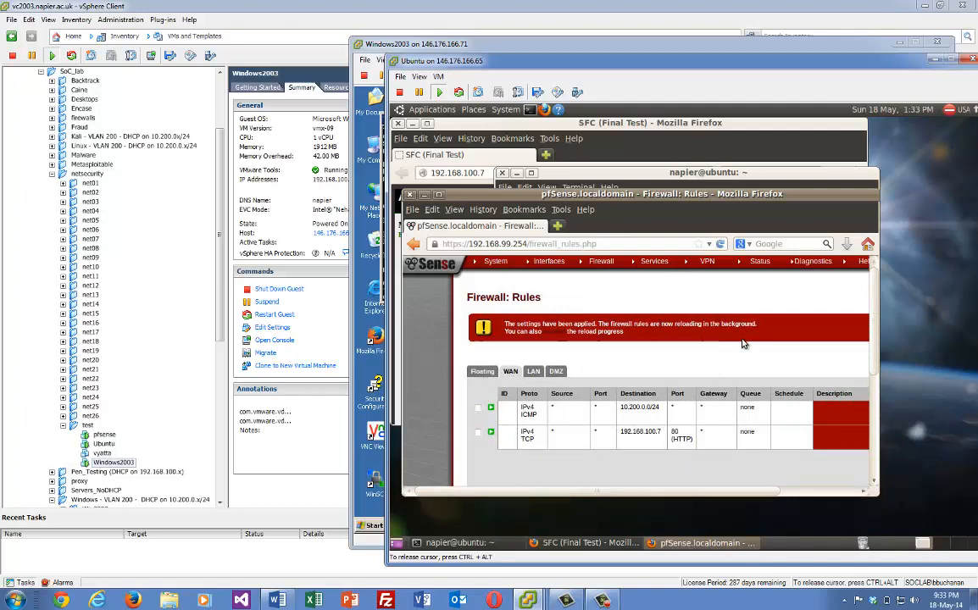
left_click_drag(874, 345, 878, 317)
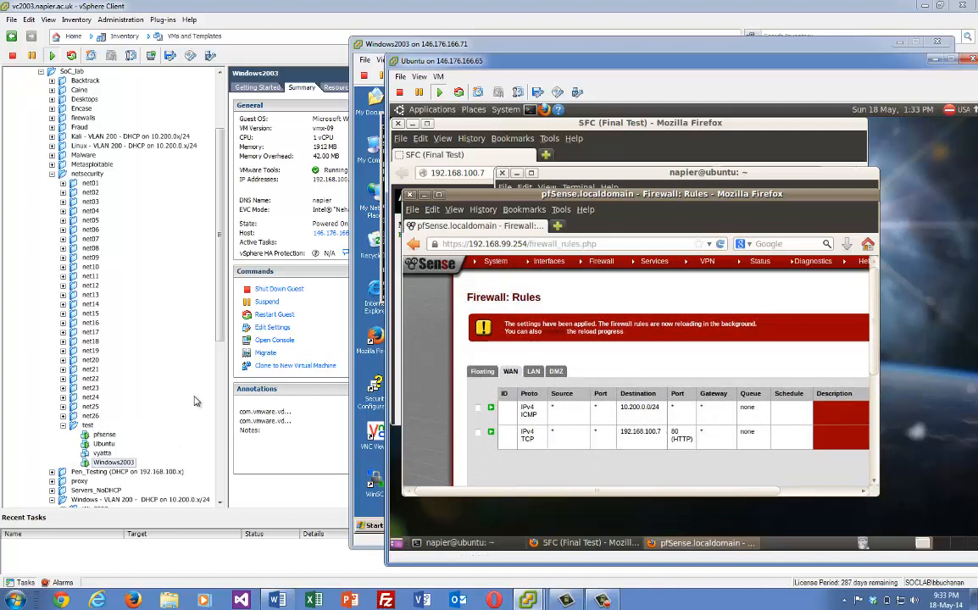
Open a console for 016_win2003 from the inventory, centre it, and minimize vSphere Client
left_click(218, 317)
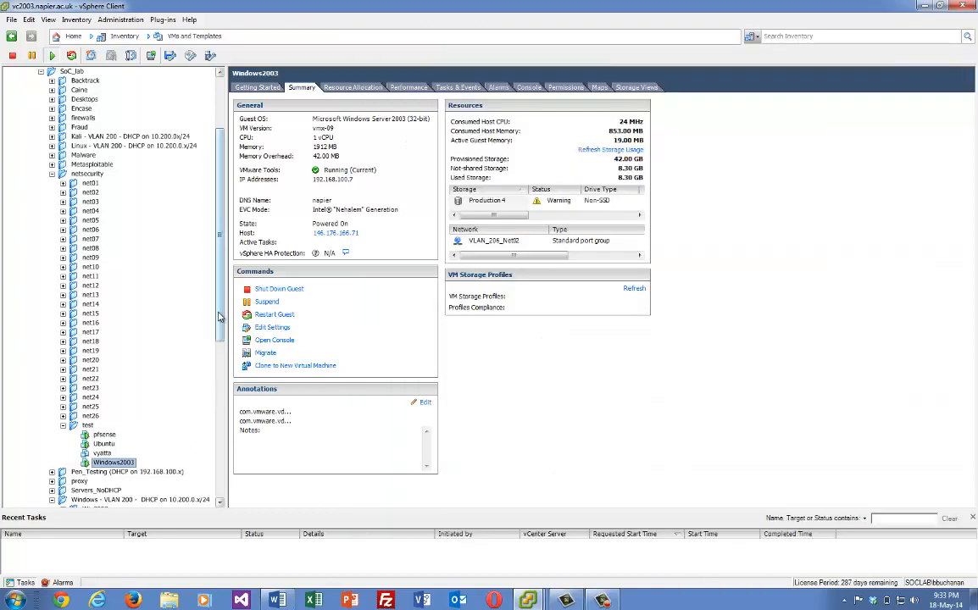
left_click_drag(218, 317, 218, 378)
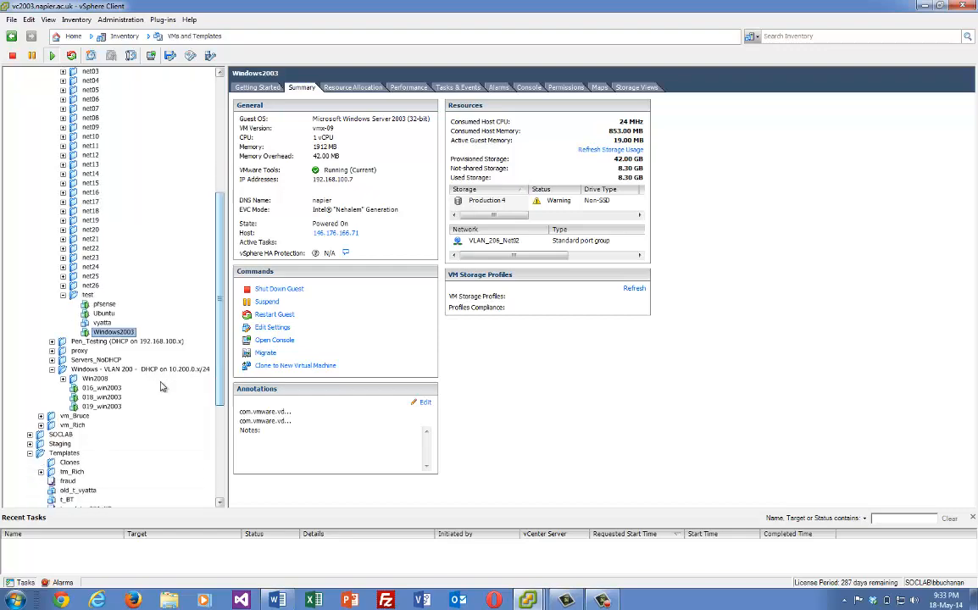
left_click(109, 388)
right_click(111, 391)
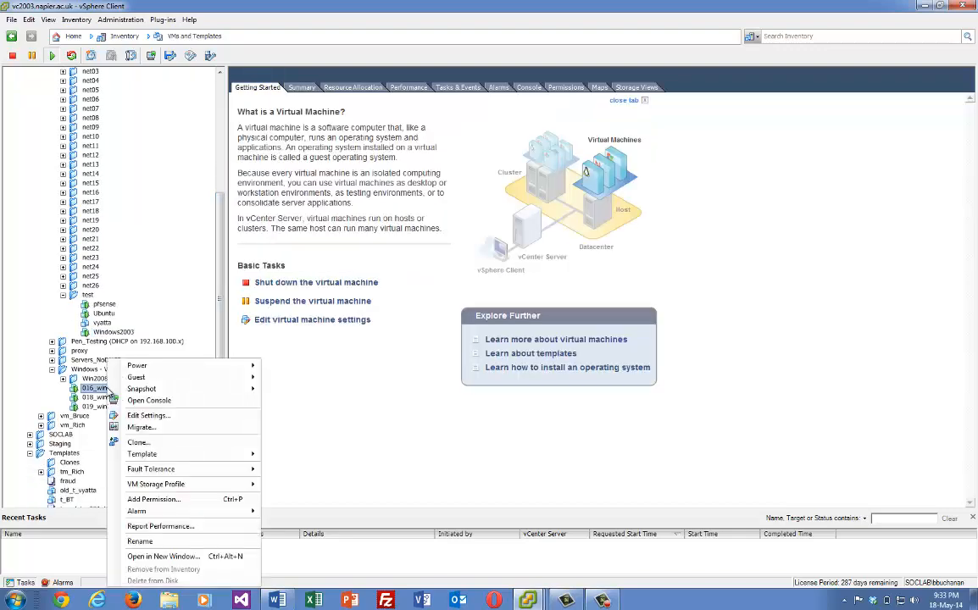
left_click(154, 400)
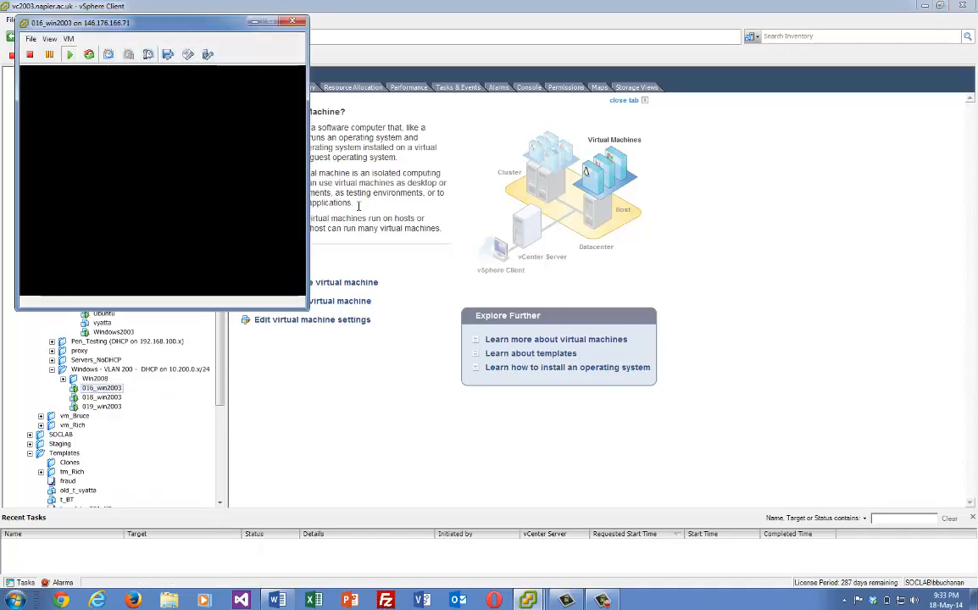
left_click_drag(164, 23, 520, 172)
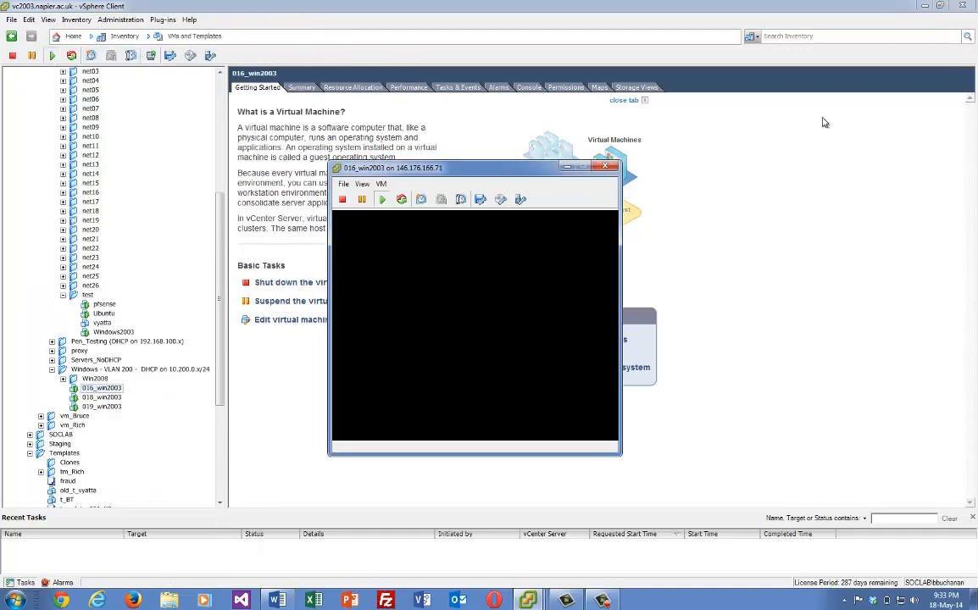
left_click(898, 150)
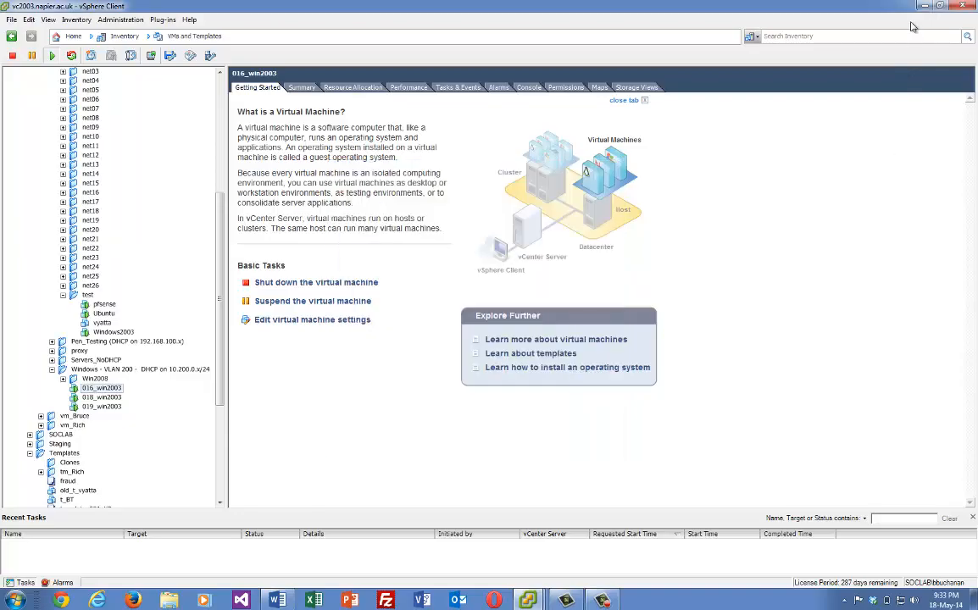
left_click(925, 6)
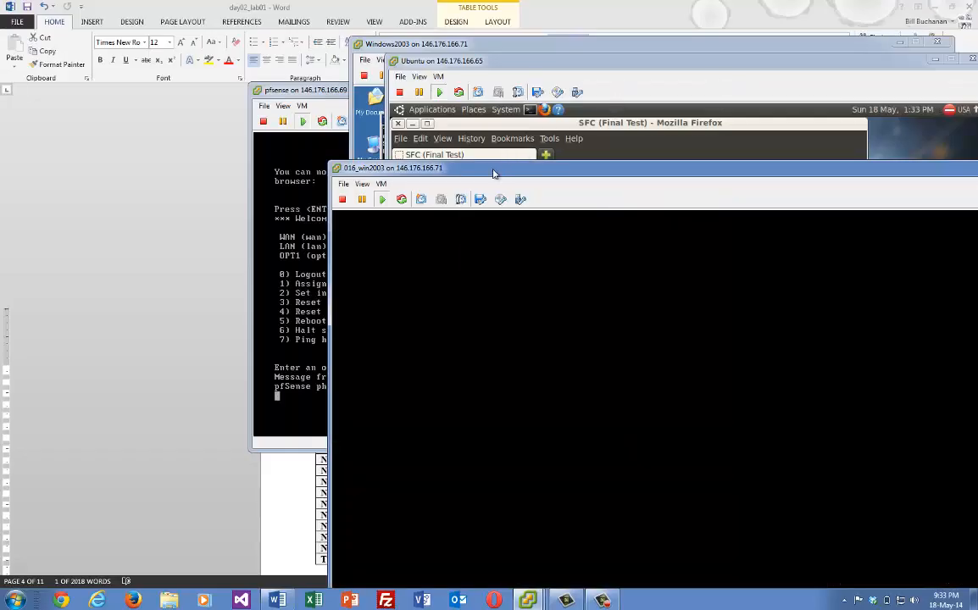
Send Ctrl+Alt+Del to 016_win2003 and log in with the account password
left_click_drag(498, 168, 297, 89)
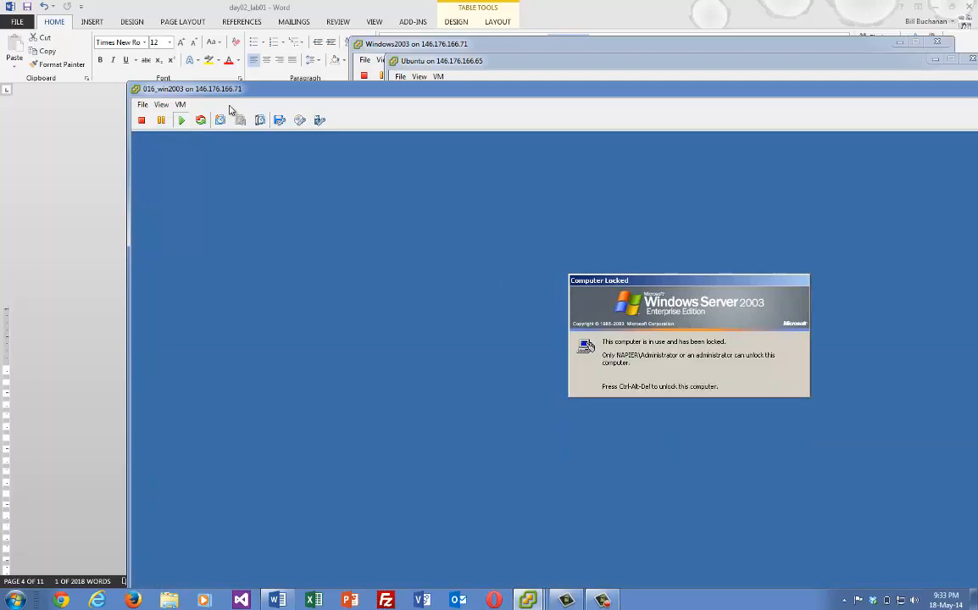
left_click(181, 104)
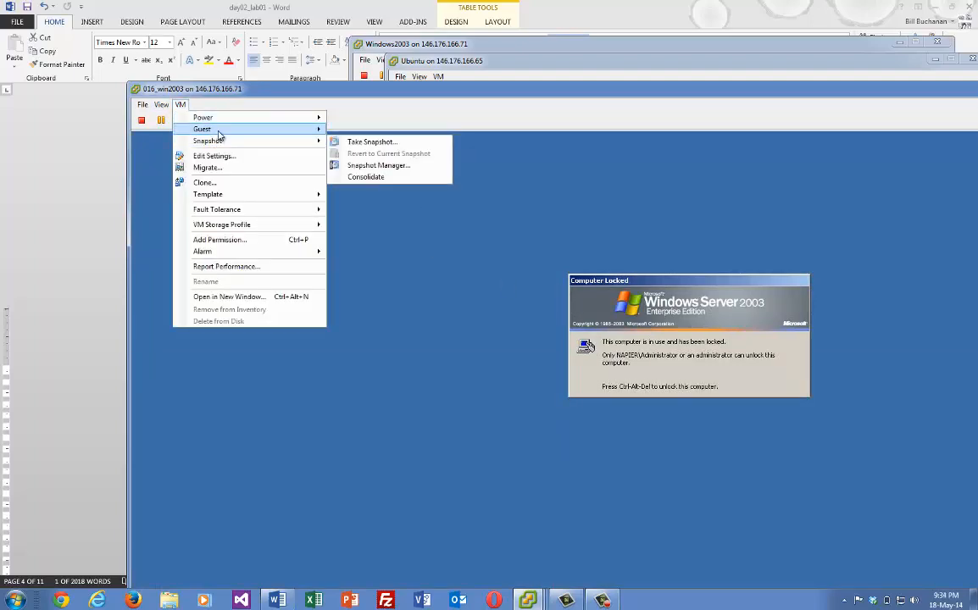
left_click(393, 144)
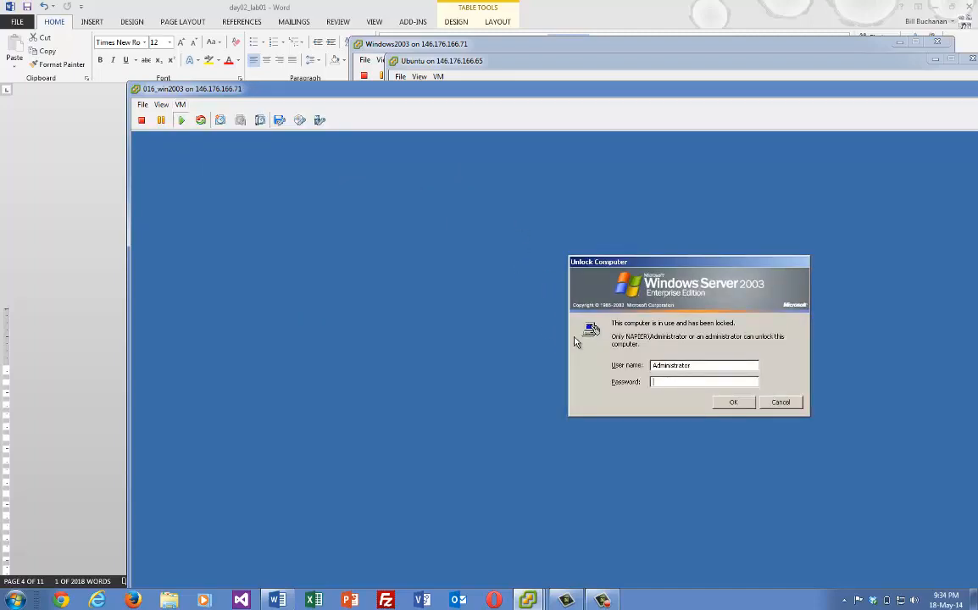
type("•••••••")
key("Return")
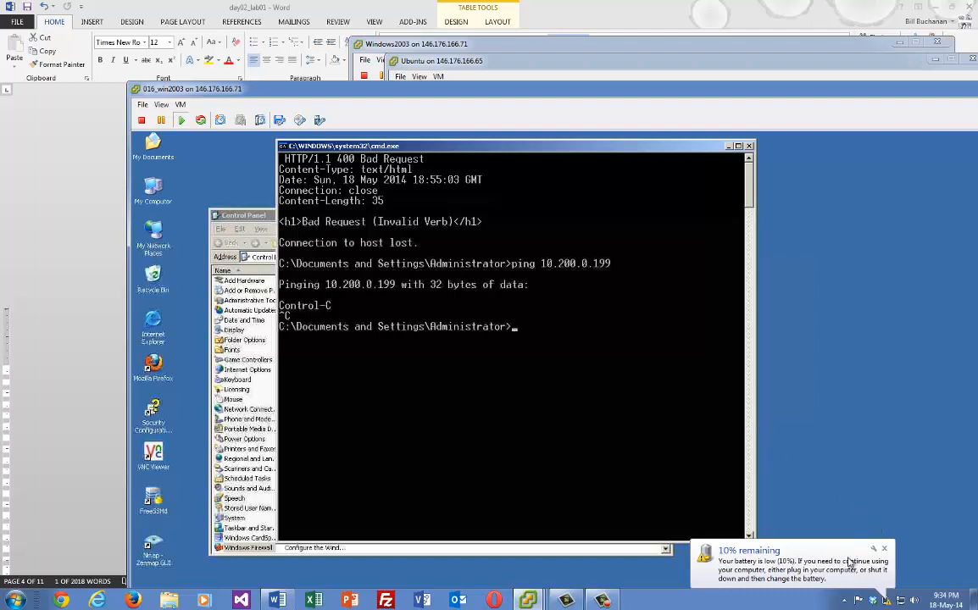
Ping 10.200.0.16 from the command prompt and stop it after replies arrive
left_click(885, 547)
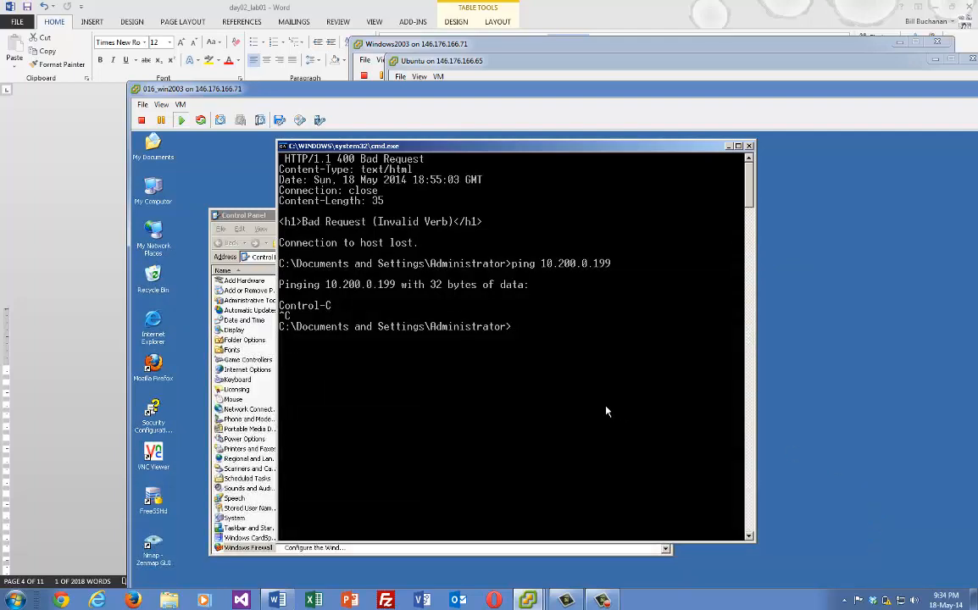
key("Up")
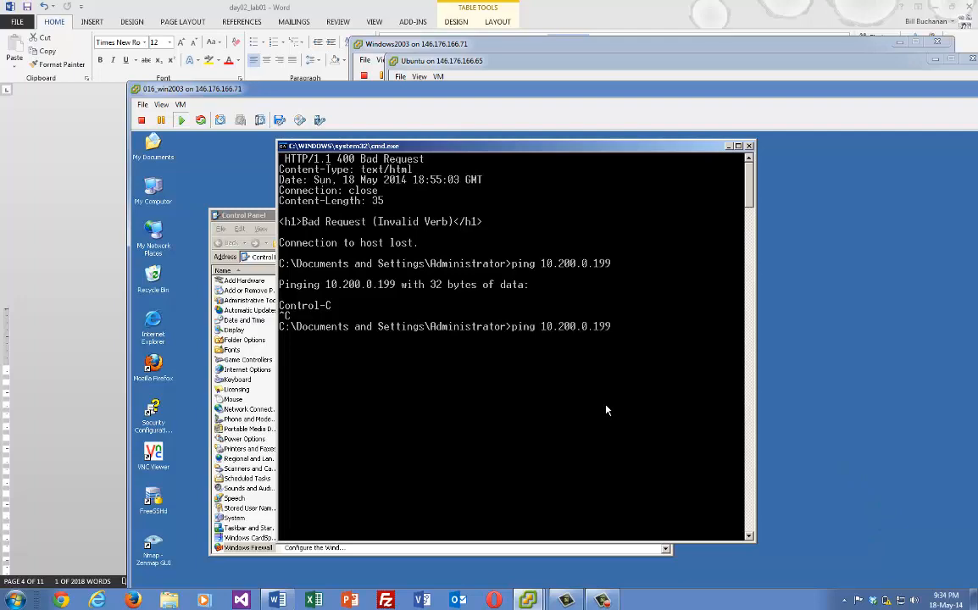
key("BackSpace")
key("BackSpace")
key("BackSpace")
type("16")
key("Return")
key("ctrl+c")
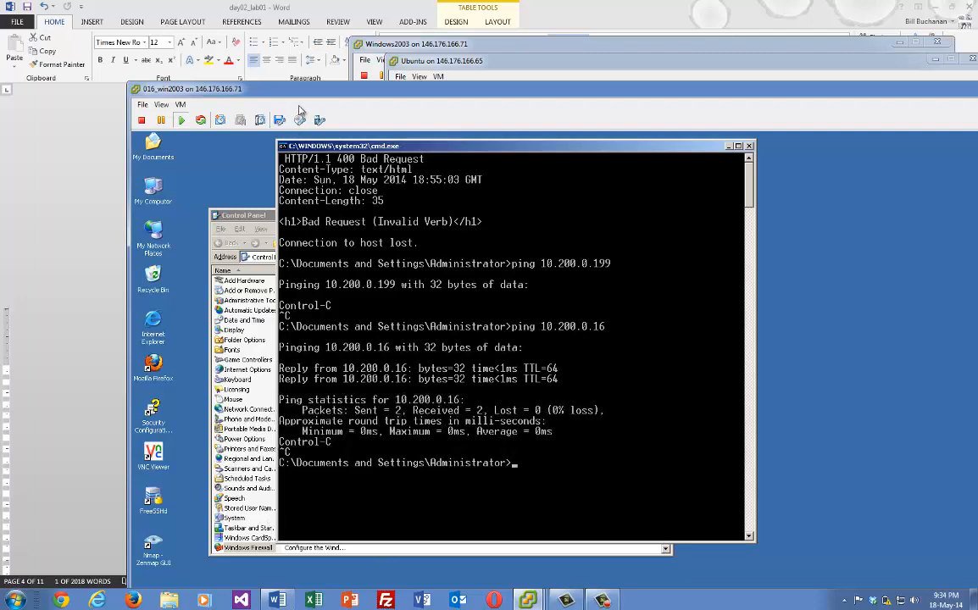
Open a telnet session to 10.200.0.199 on port 80
left_click_drag(270, 89, 294, 59)
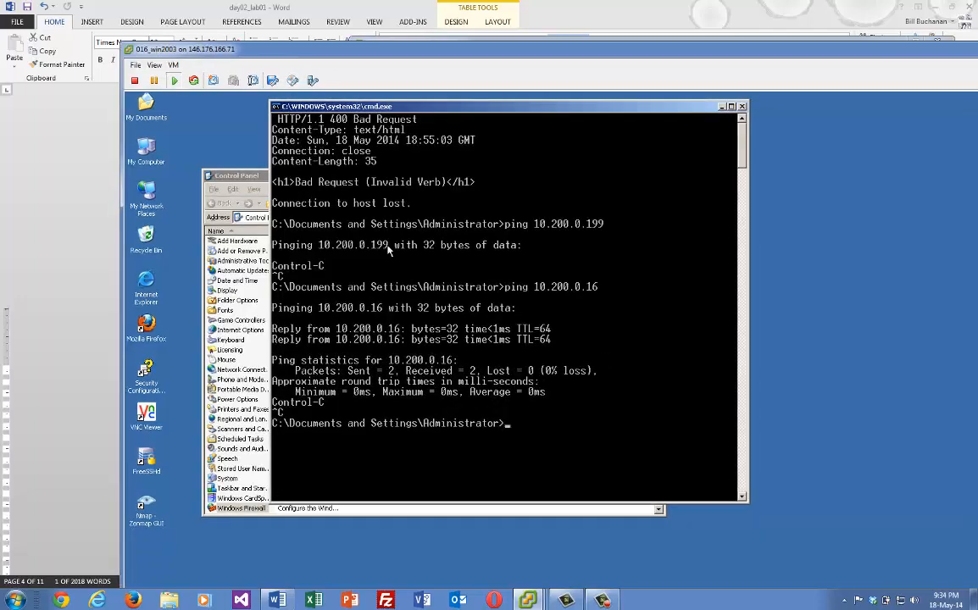
type("telnet 10.200.0.199 80")
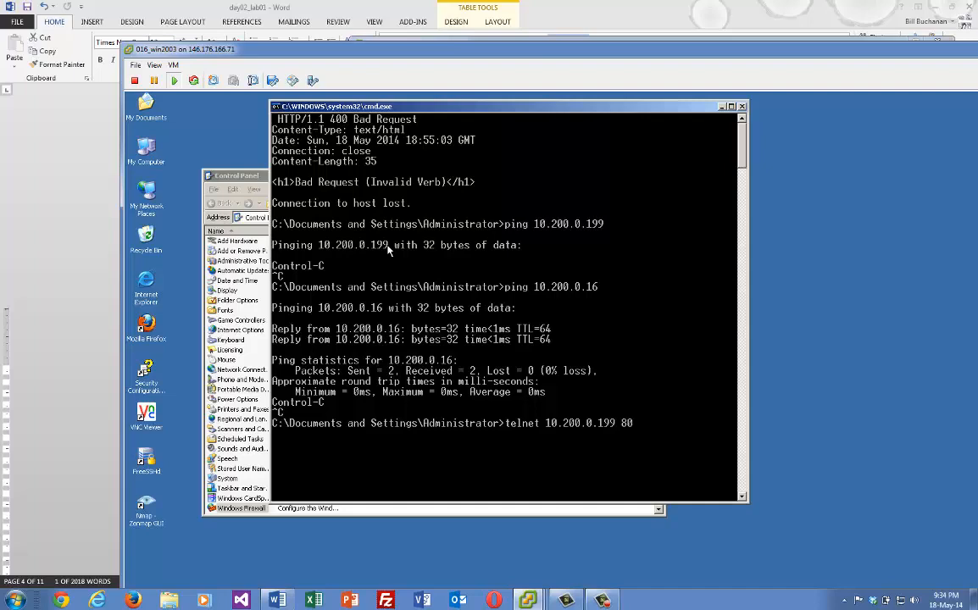
key("Return")
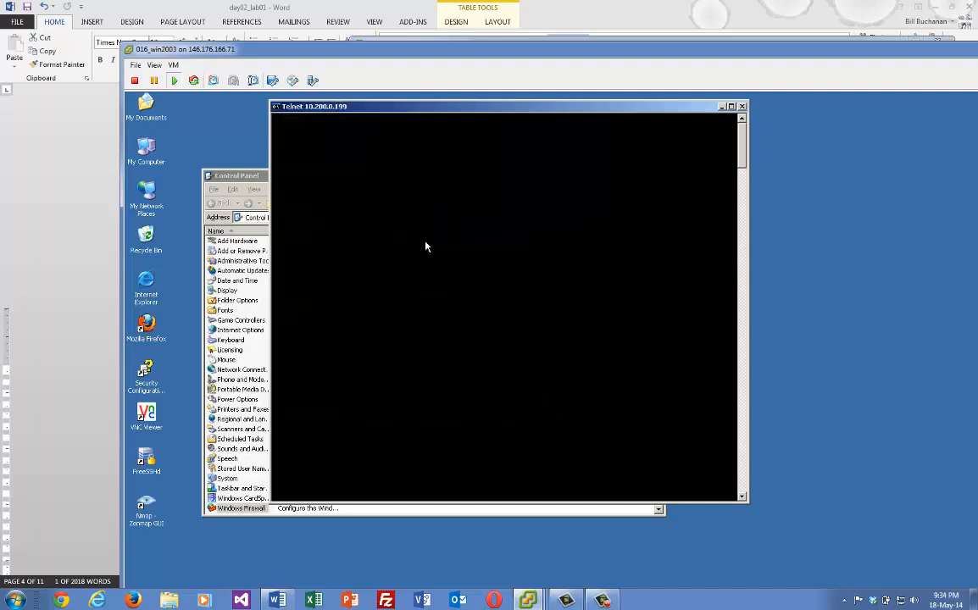
Send a request over telnet, receiving an HTTP 400 response from 10.200.0.199
key("Return")
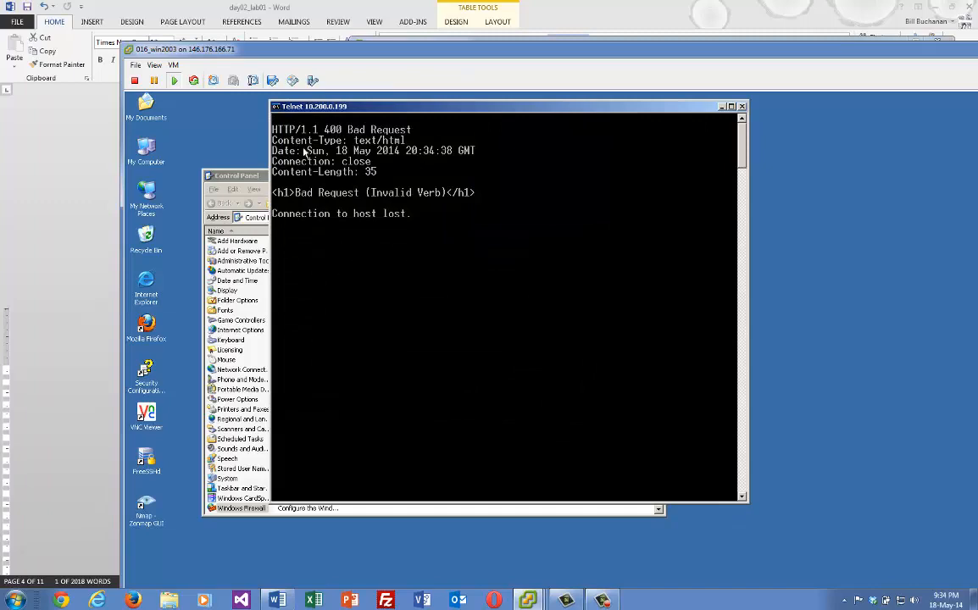
left_click_drag(319, 48, 314, 11)
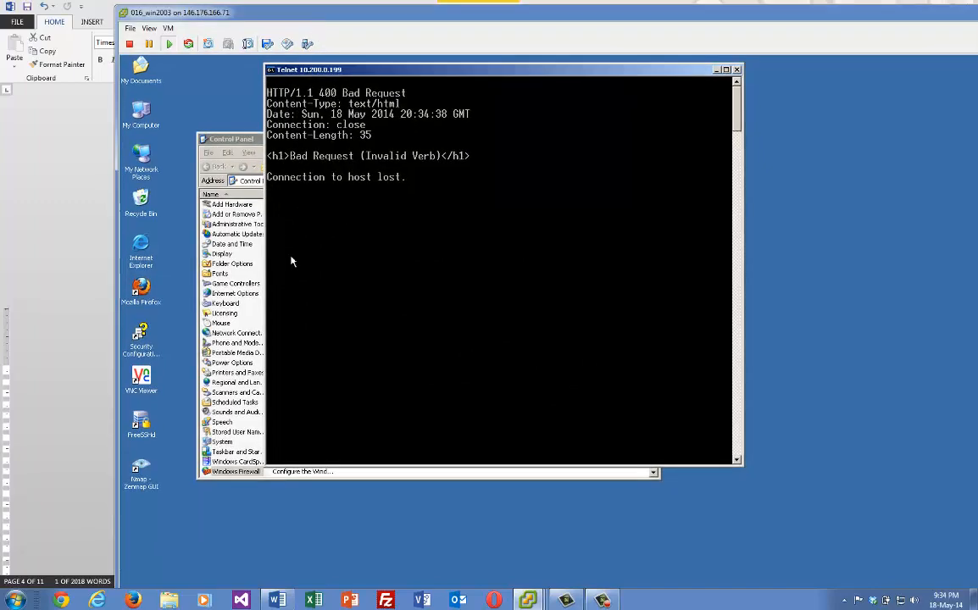
left_click_drag(236, 6, 262, 31)
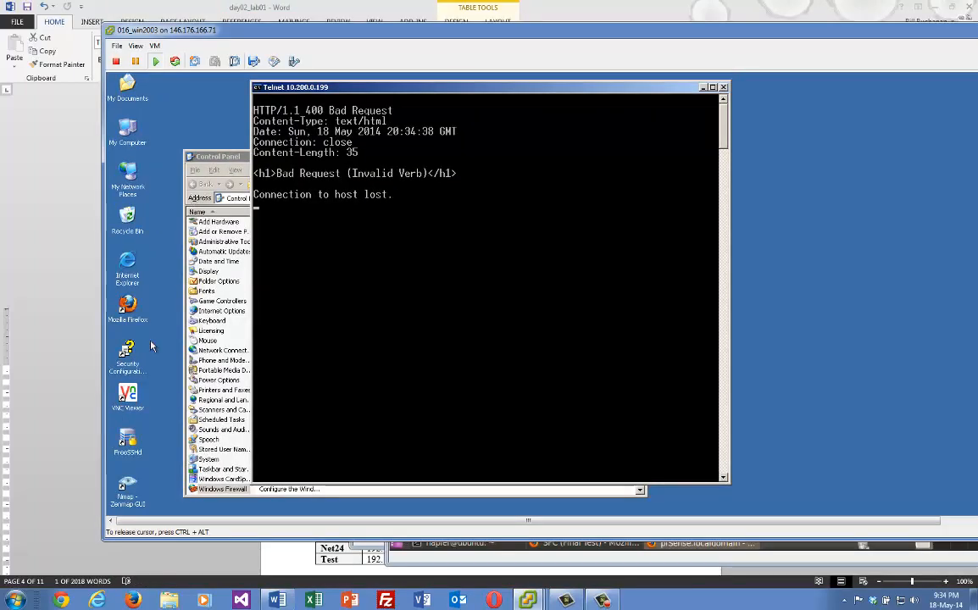
Run ipconfig, showing the VM's address as 10.200.0.174
left_click(127, 309)
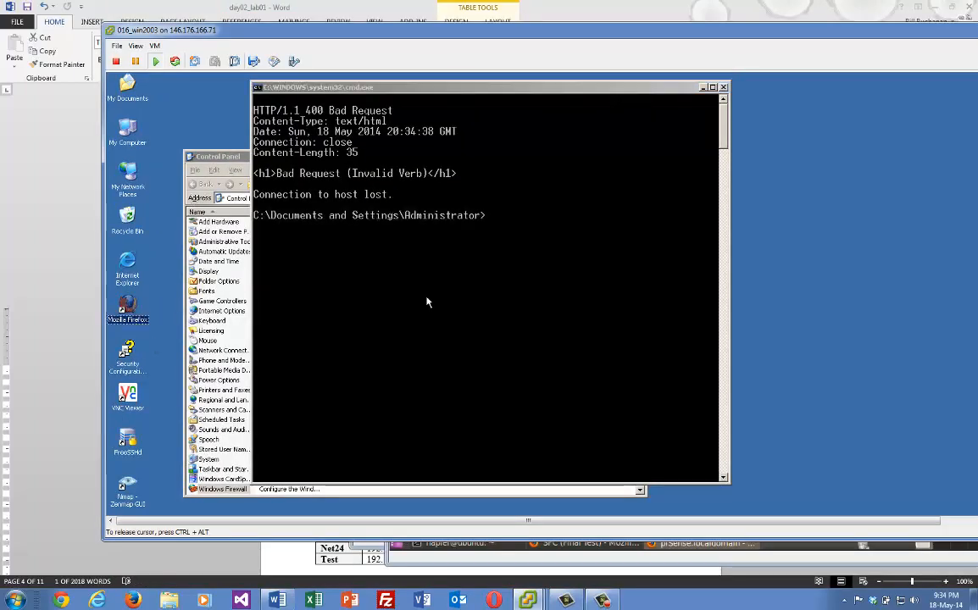
left_click(479, 312)
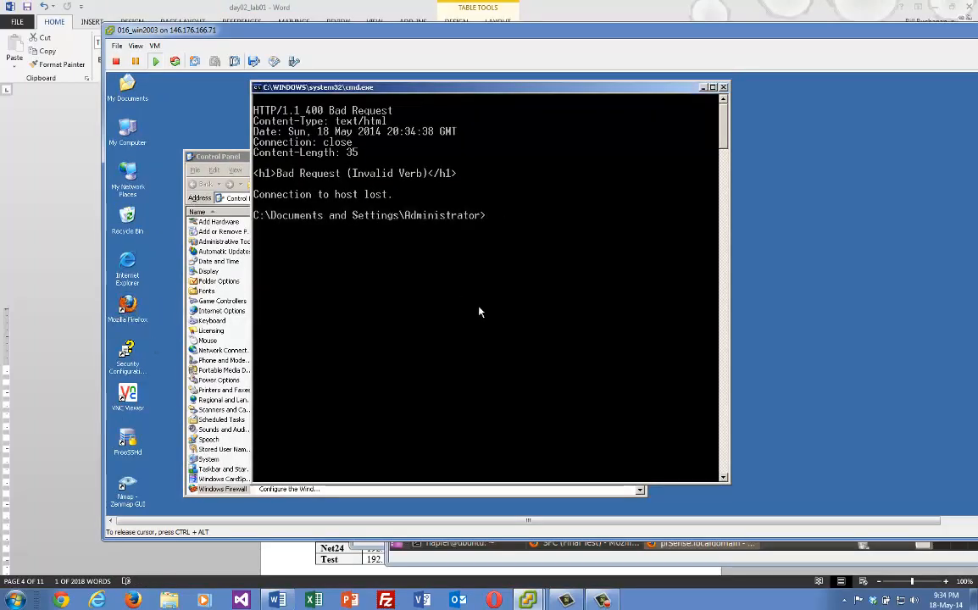
type("ipf")
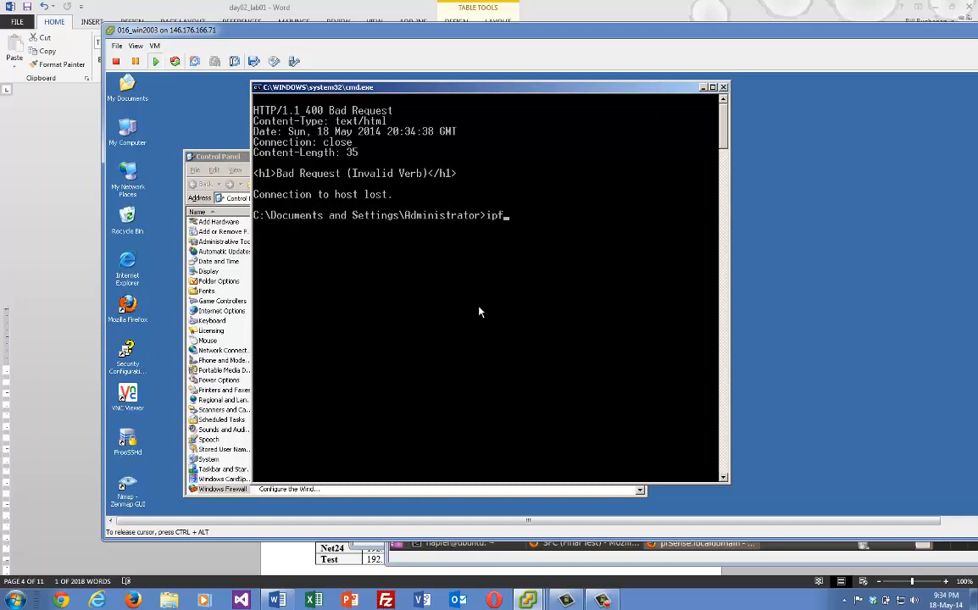
key("BackSpace")
type("fc")
key("BackSpace")
type("co")
key("BackSpace")
key("BackSpace")
key("BackSpace")
key("BackSpace")
type("ipconfig")
key("Return")
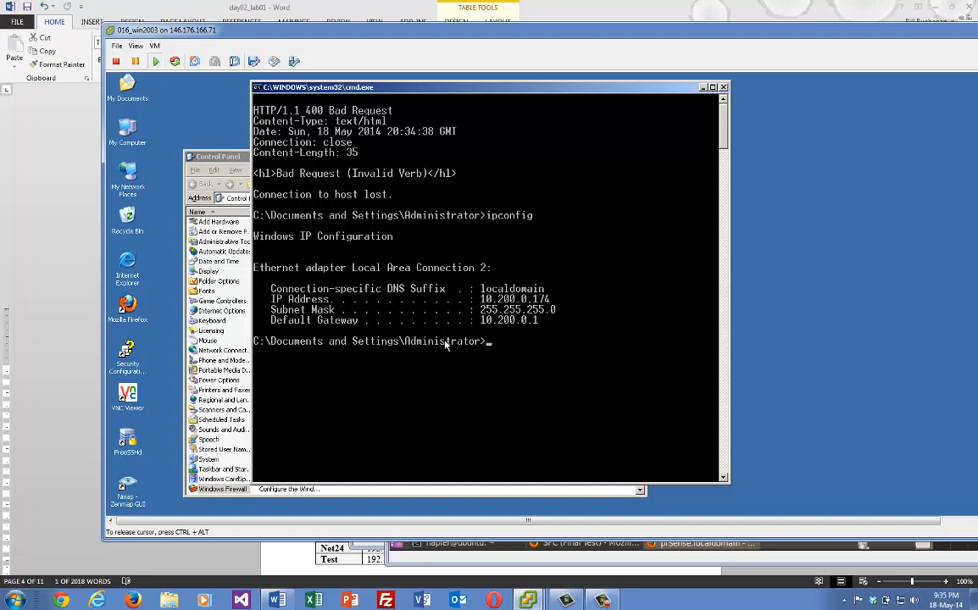
left_click(131, 315)
double_click(132, 315)
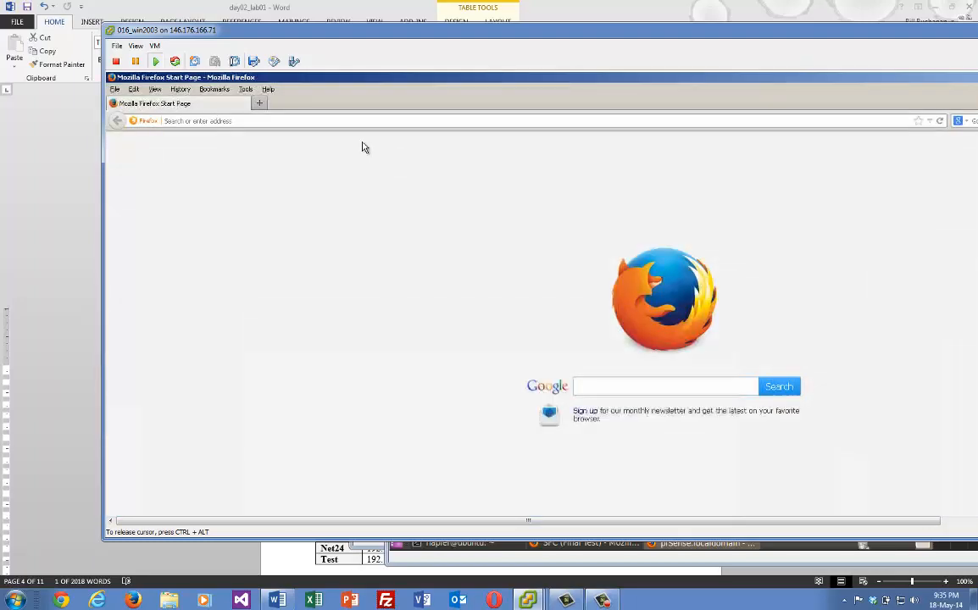
left_click(348, 120)
type("192")
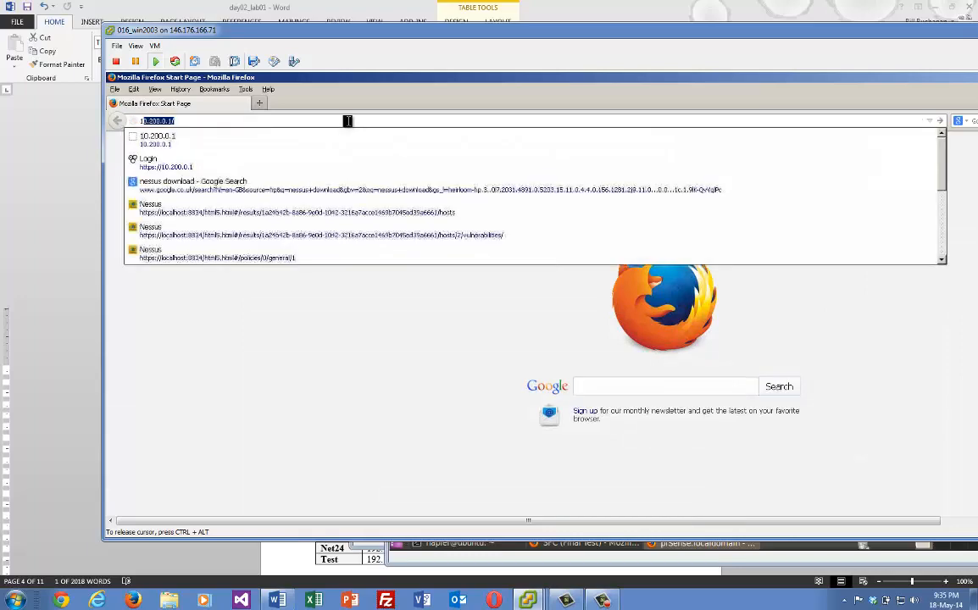
key("BackSpace")
key("BackSpace")
key("BackSpace")
type("10.")
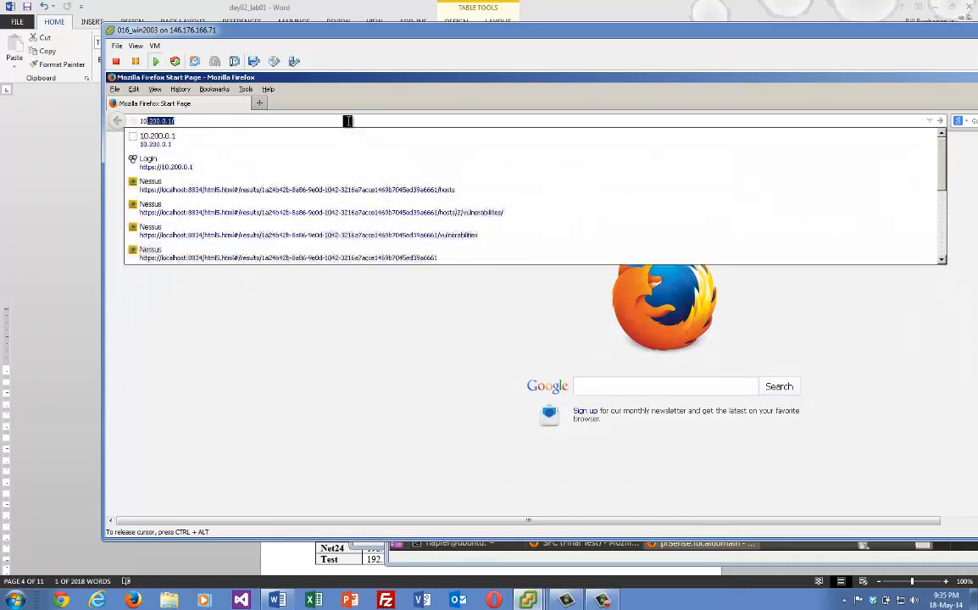
key("BackSpace")
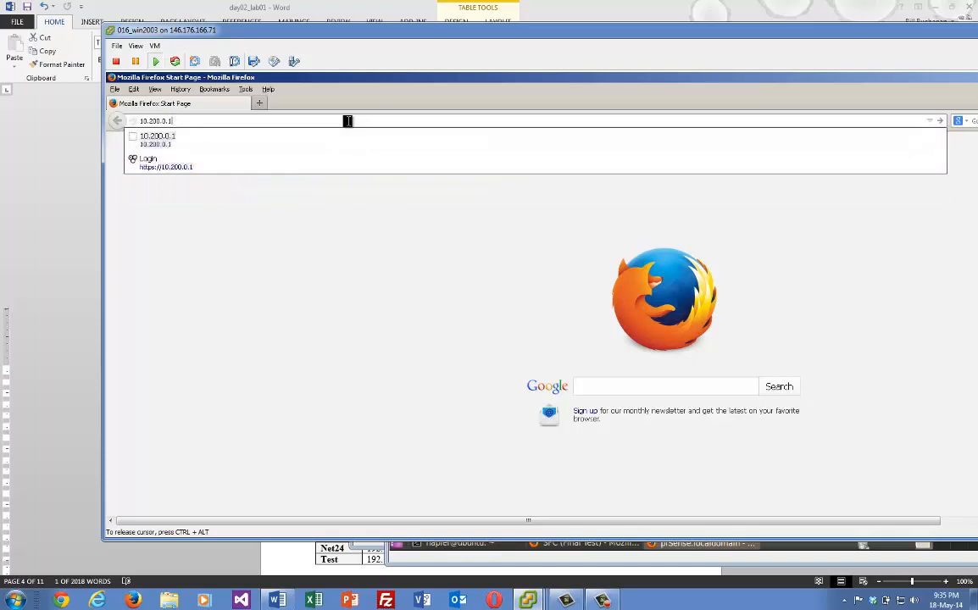
type("99")
key("Return")
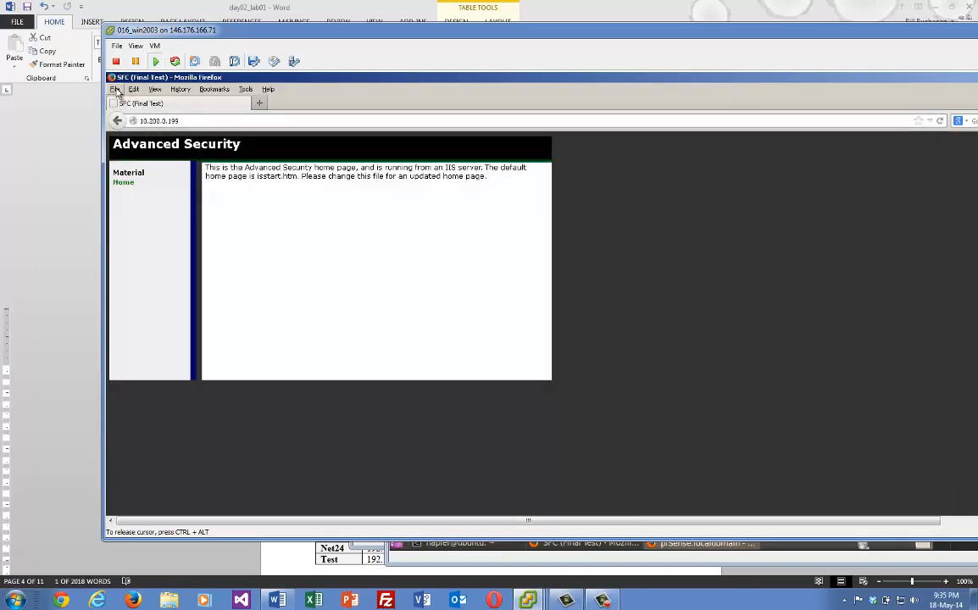
double_click(113, 78)
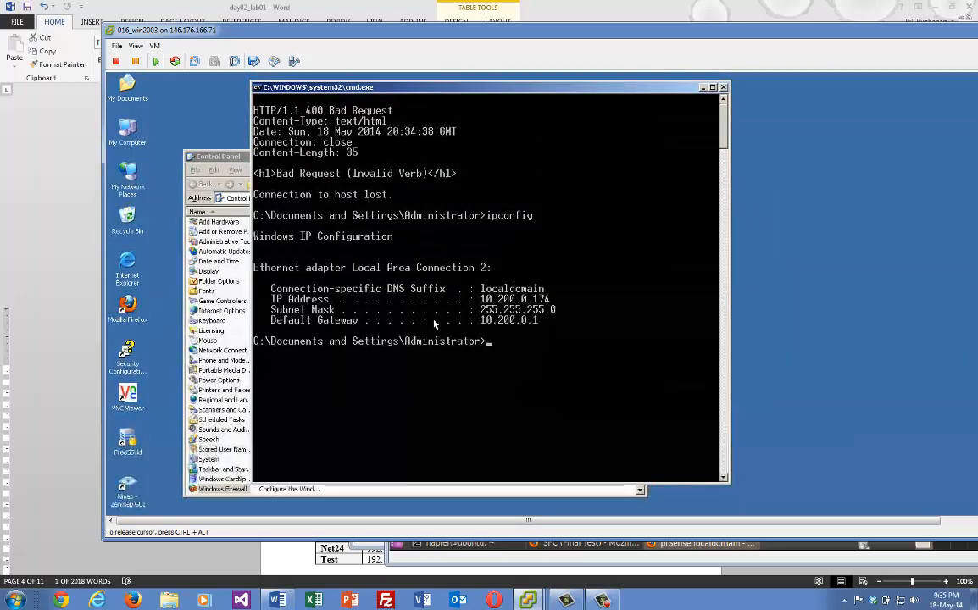
Run arp -a to list the VM's ARP table
type("arp -a")
key("Return")
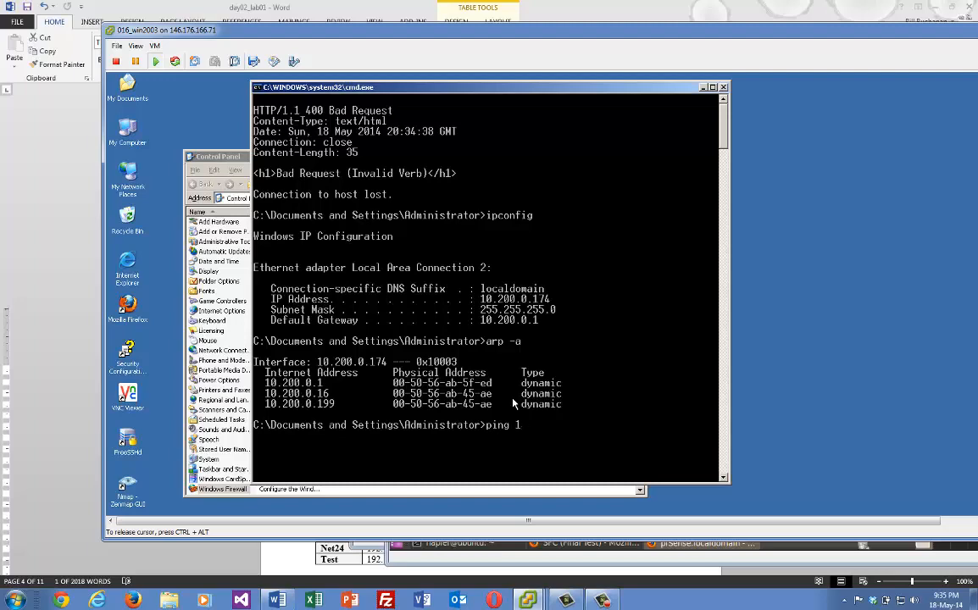
Ping 10.200.0.199 and stop it when no replies come back
type("0.200.0.199")
key("Return")
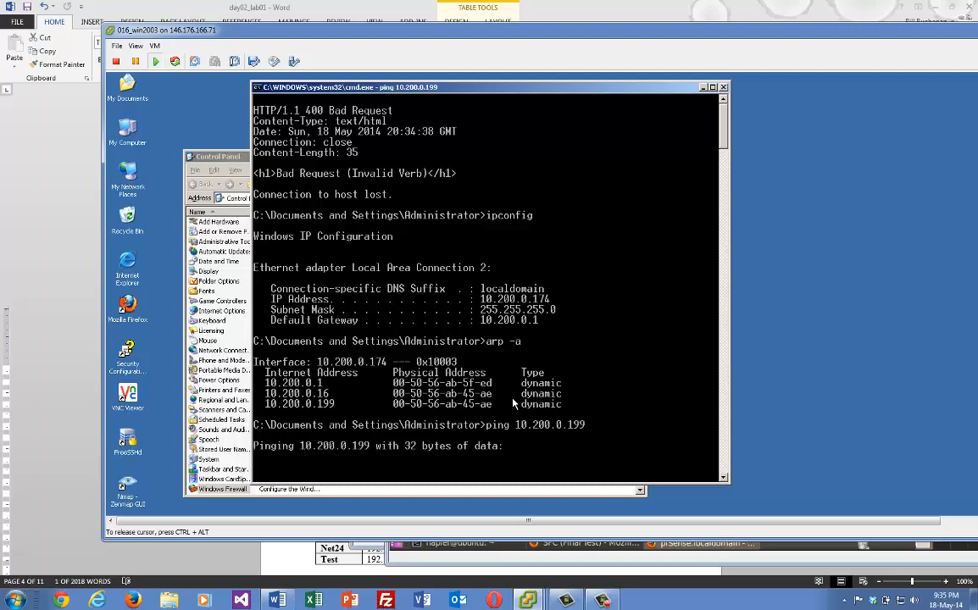
key("ctrl+c")
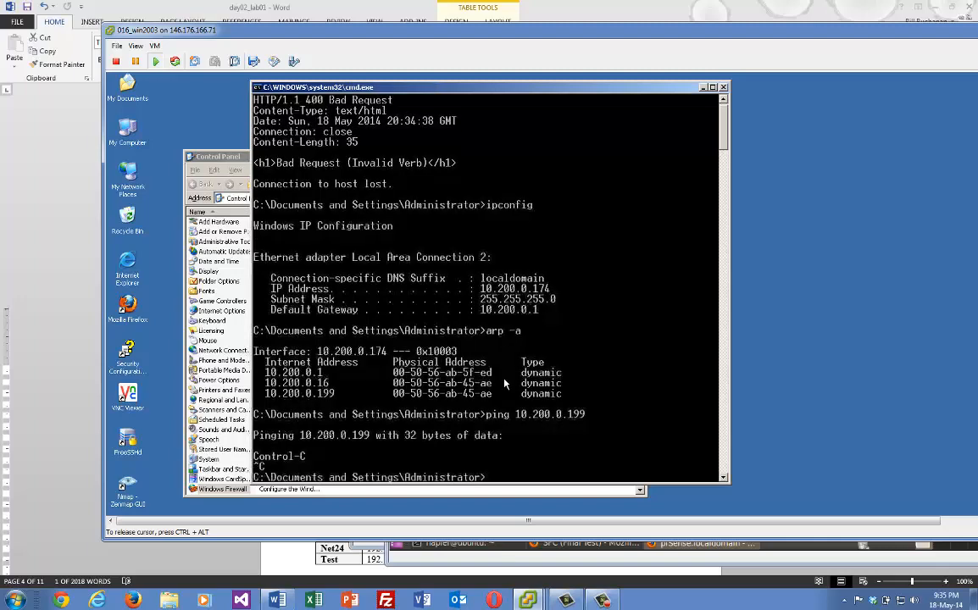
left_click(531, 602)
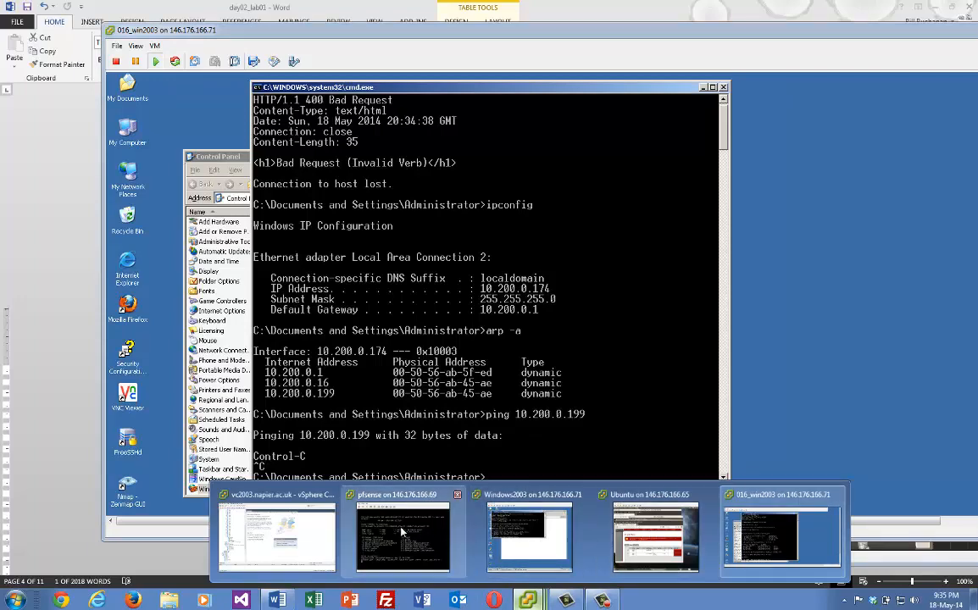
Review pfSense's LAN and WAN firewall rules on the Ubuntu VM console
left_click(551, 543)
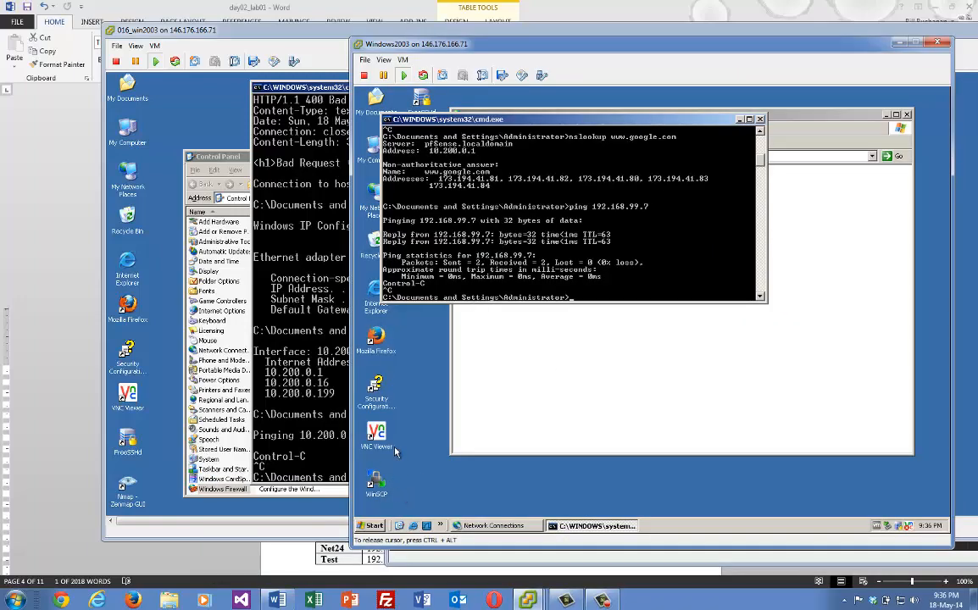
left_click(529, 600)
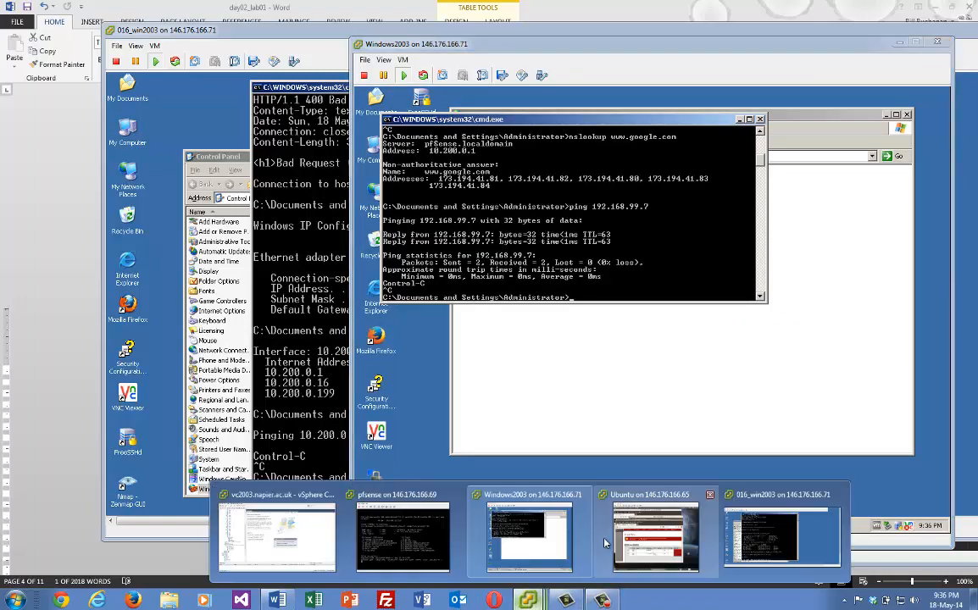
left_click(607, 541)
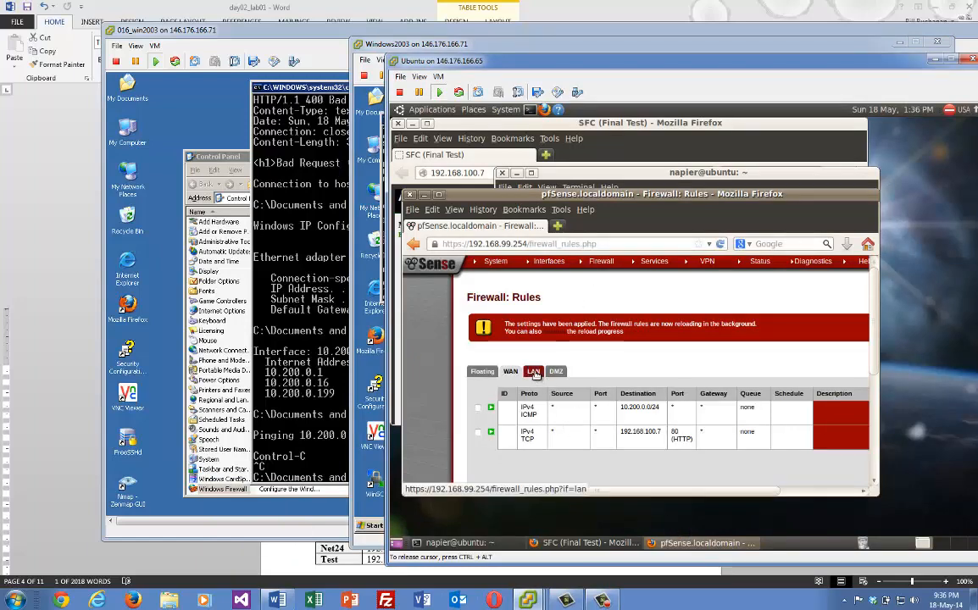
left_click(533, 372)
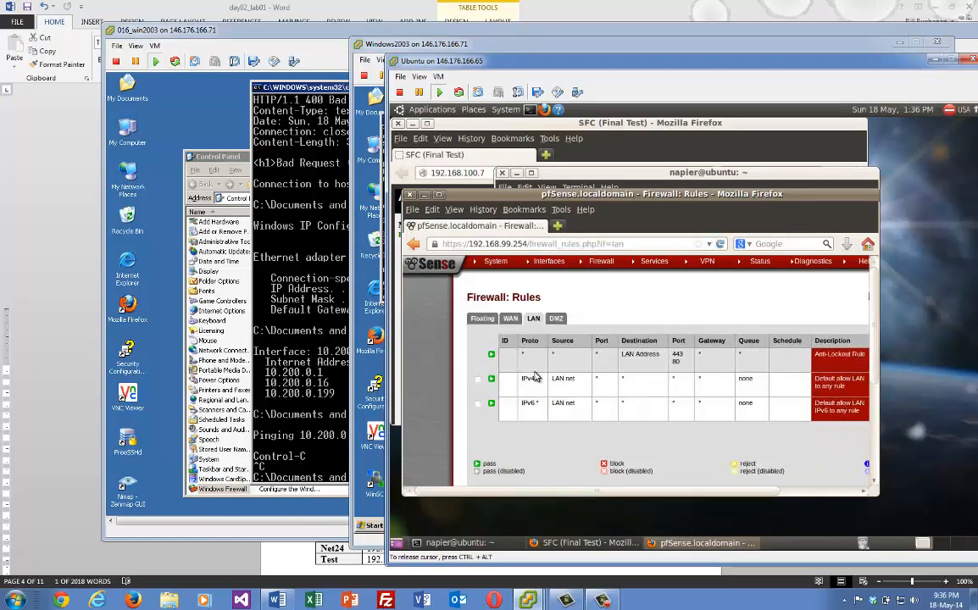
left_click(508, 318)
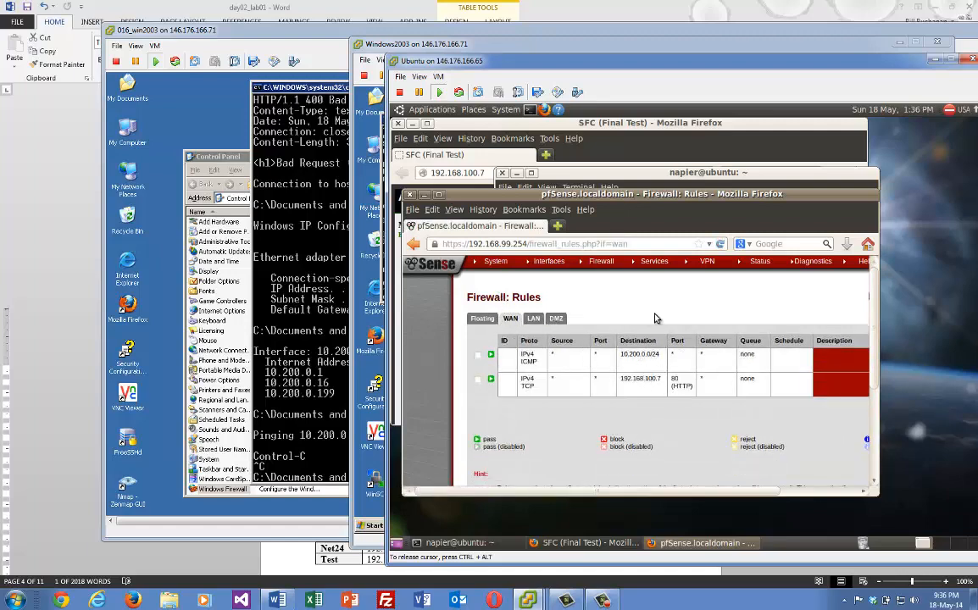
left_click(752, 491)
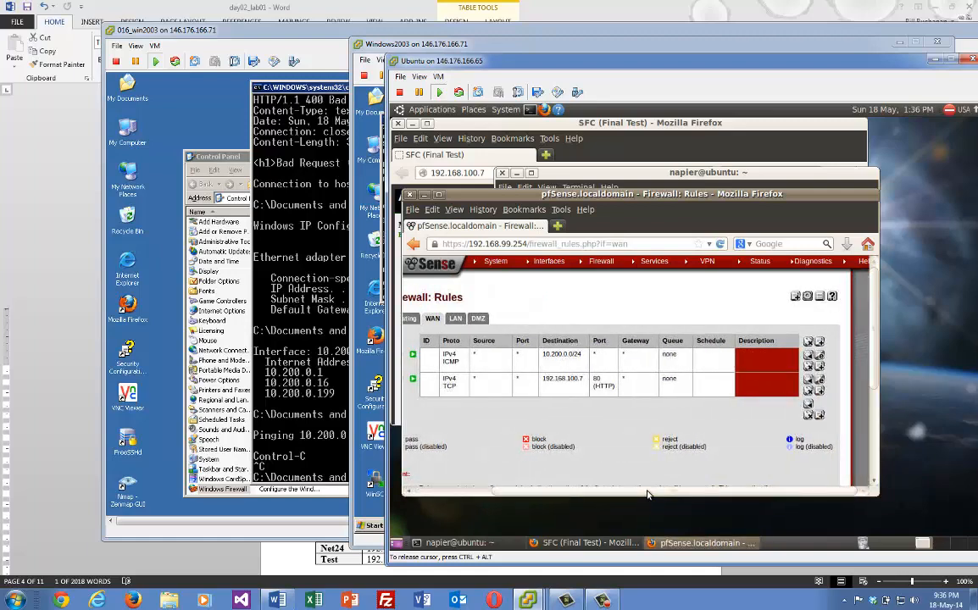
left_click_drag(648, 493, 541, 488)
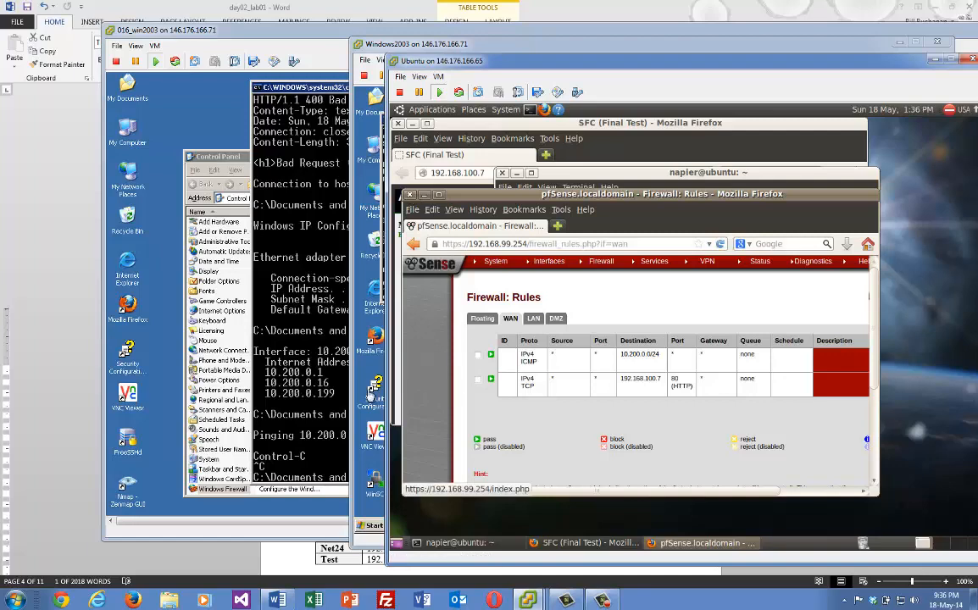
Close the command prompt and Control Panel on the 016_win2003 guest
left_click(292, 373)
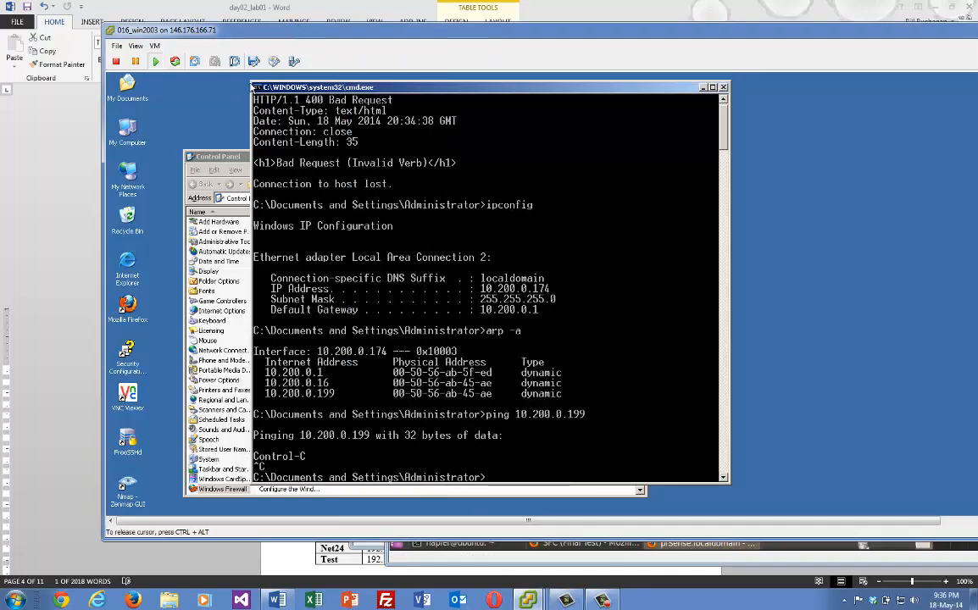
double_click(258, 88)
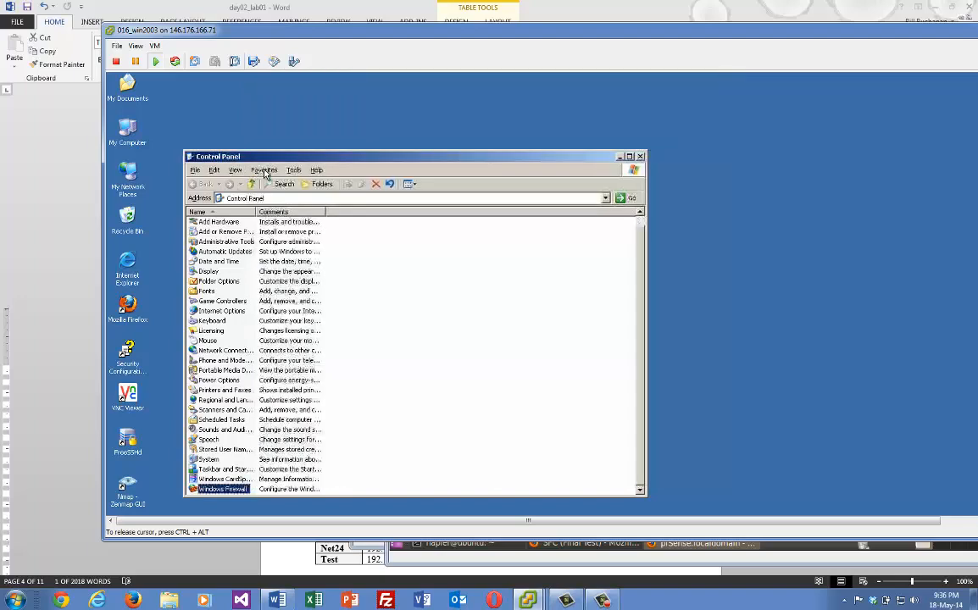
double_click(190, 159)
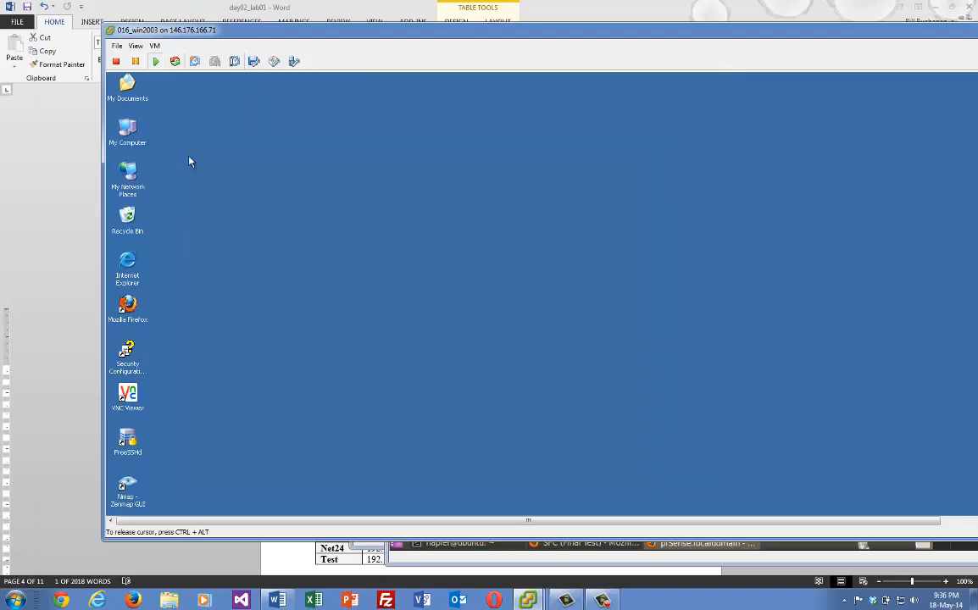
left_click(670, 606)
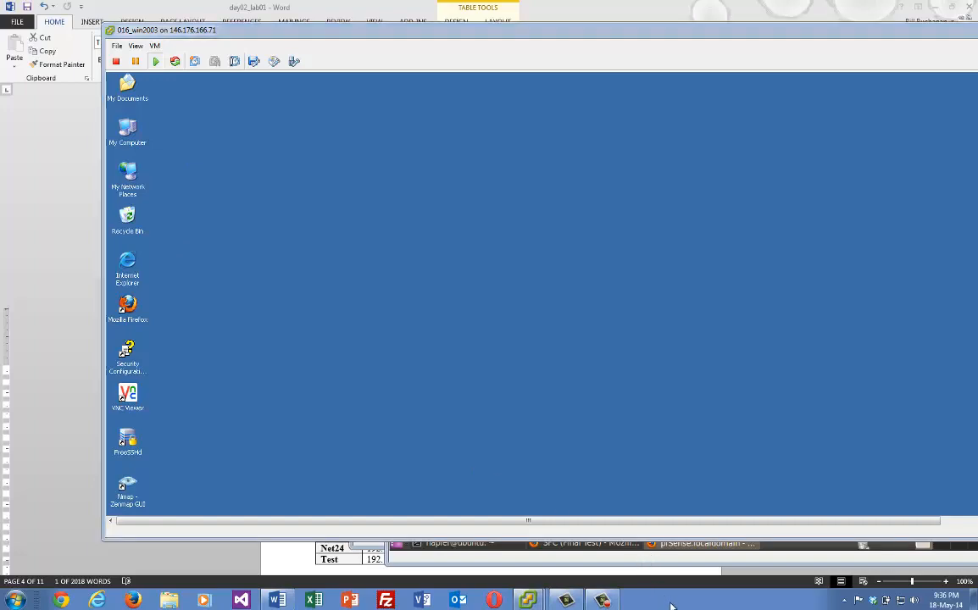